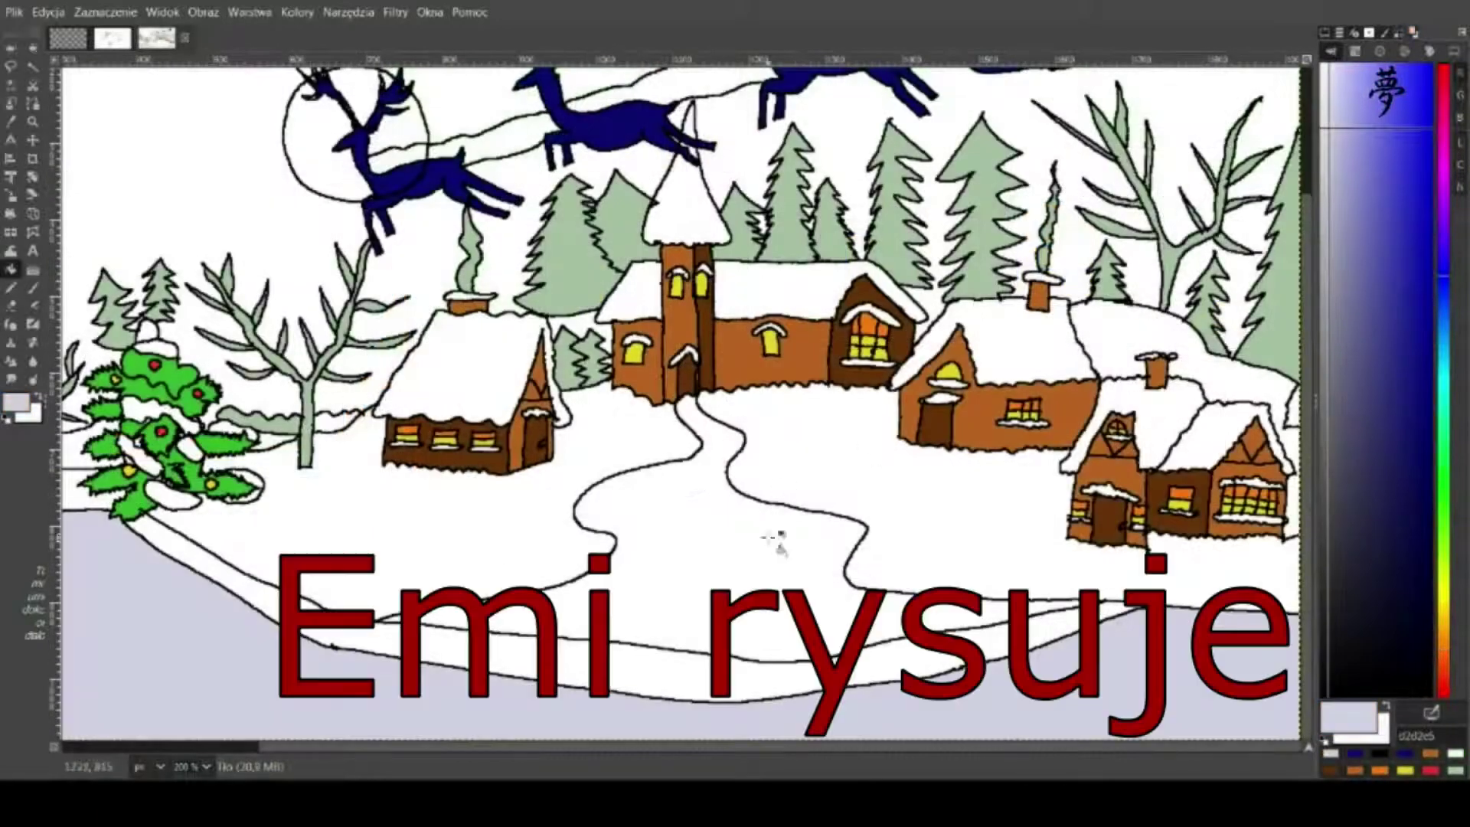
{"action": "left_click", "coordinate": [770, 555]}
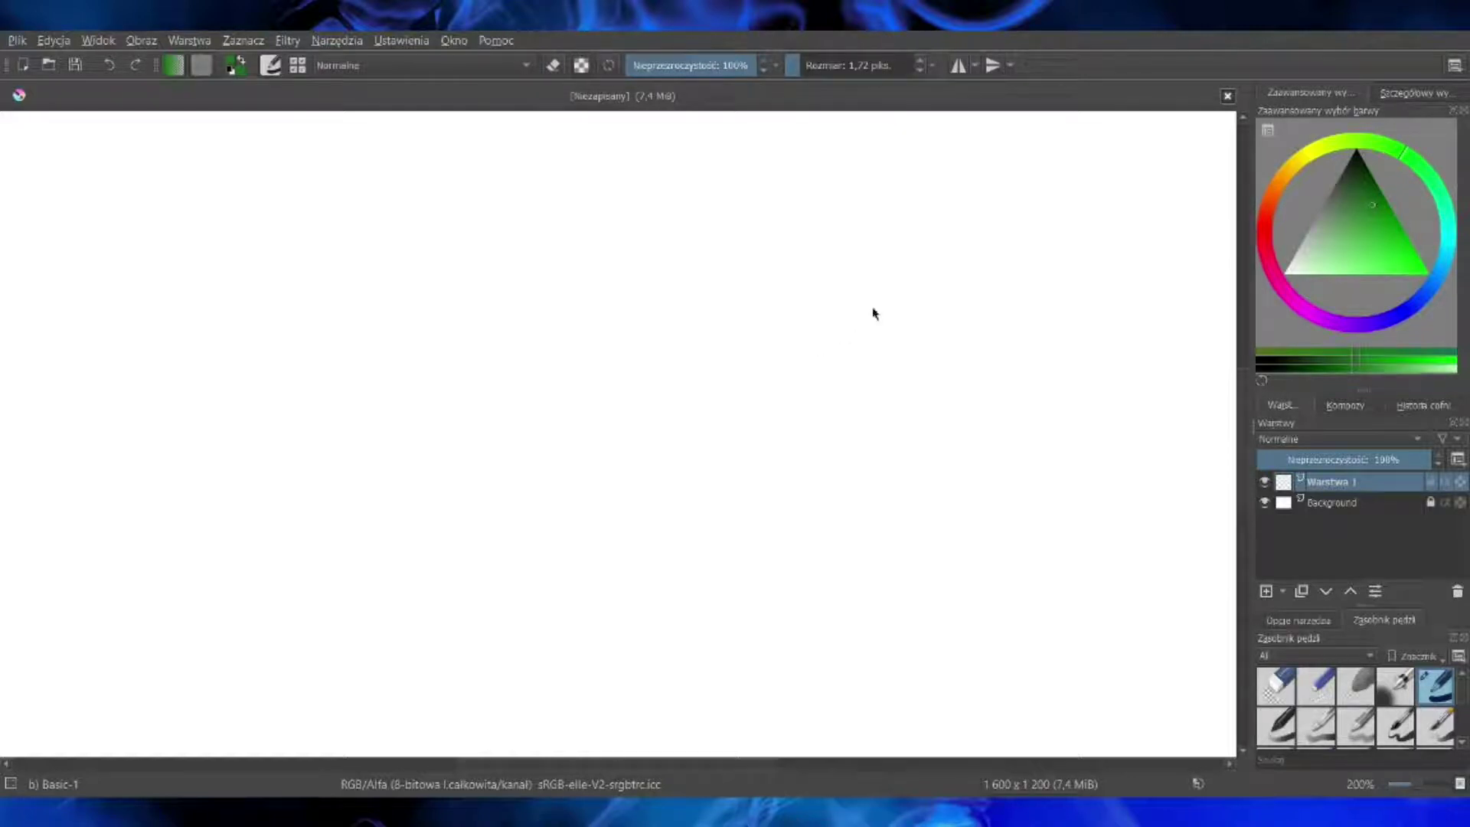
Step: Set the brush colour to black and draw a wide shallow arc as the top of the head
{"action": "mouse_move", "coordinate": [706, 320]}
{"action": "left_mouse_down"}
{"action": "mouse_move", "coordinate": [596, 301]}
{"action": "mouse_move", "coordinate": [542, 317]}
{"action": "left_mouse_up"}
{"action": "left_click", "coordinate": [109, 65]}
{"action": "left_click", "coordinate": [1357, 158]}
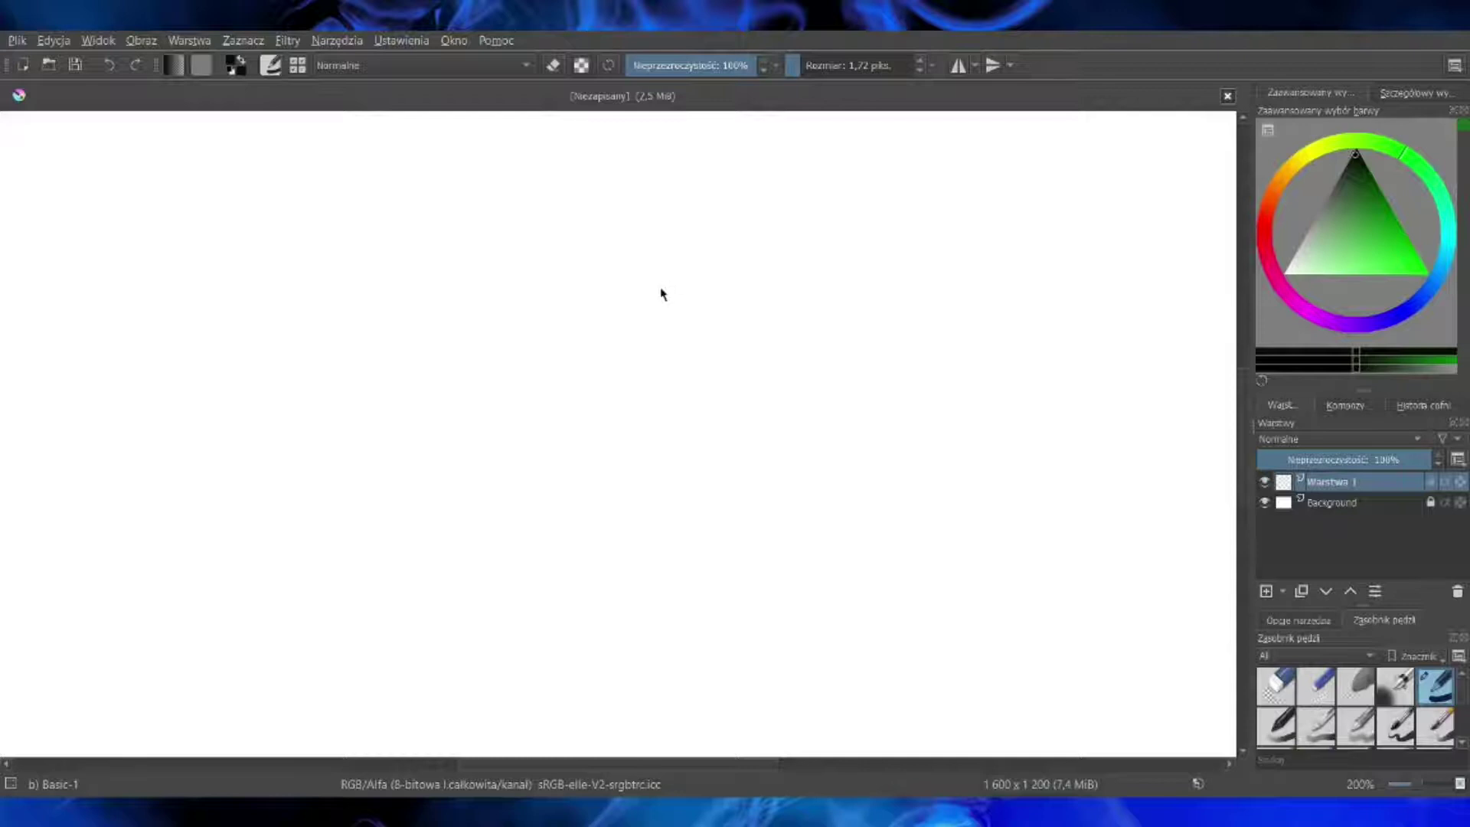
{"action": "mouse_move", "coordinate": [717, 299]}
{"action": "left_mouse_down"}
{"action": "mouse_move", "coordinate": [641, 280]}
{"action": "mouse_move", "coordinate": [517, 308]}
{"action": "left_mouse_up"}
{"action": "key", "text": "ctrl+z"}
{"action": "left_click_drag", "start_coordinate": [719, 312], "coordinate": [511, 314]}
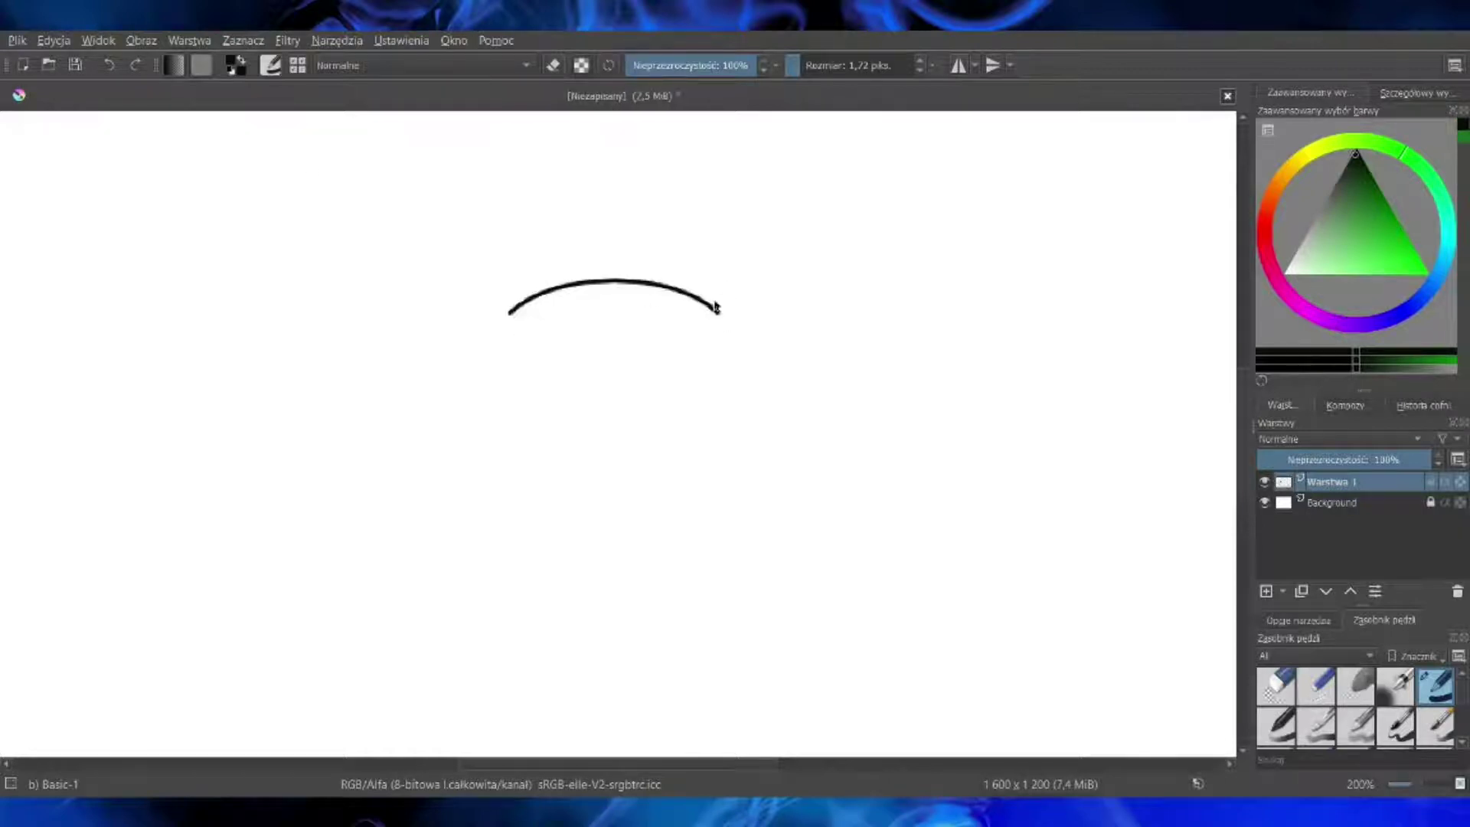
Step: Draw the pointed right ear from the end of the head arc and the rounded right cheek below it
{"action": "mouse_move", "coordinate": [718, 313]}
{"action": "left_mouse_down"}
{"action": "mouse_move", "coordinate": [793, 287]}
{"action": "mouse_move", "coordinate": [768, 346]}
{"action": "left_mouse_up"}
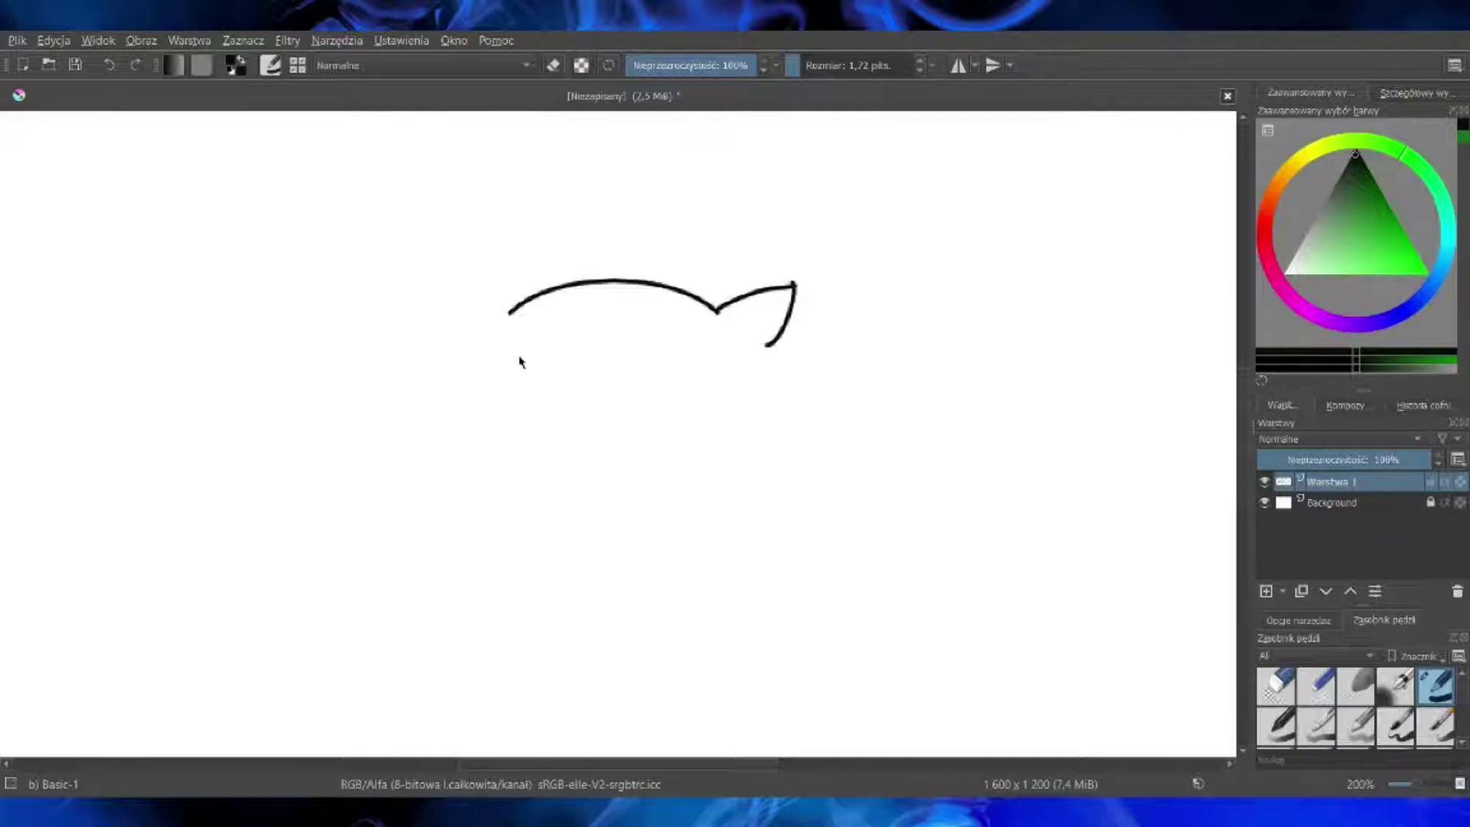
{"action": "key", "text": "ctrl+z"}
{"action": "mouse_move", "coordinate": [797, 285]}
{"action": "left_mouse_down"}
{"action": "mouse_move", "coordinate": [776, 389]}
{"action": "mouse_move", "coordinate": [703, 450]}
{"action": "left_mouse_up"}
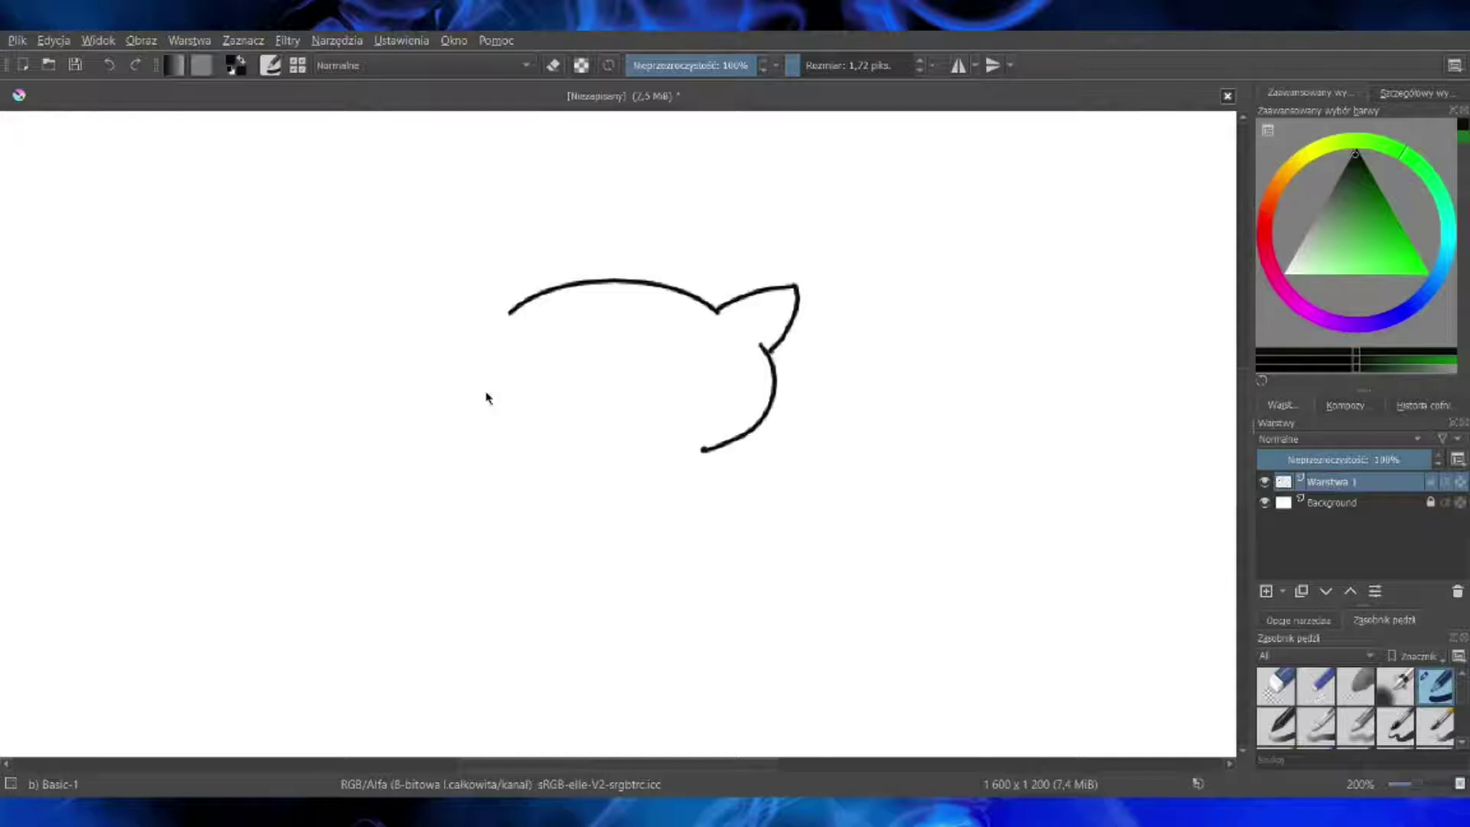
{"action": "mouse_move", "coordinate": [514, 310]}
{"action": "left_mouse_down"}
{"action": "mouse_move", "coordinate": [439, 282]}
{"action": "mouse_move", "coordinate": [433, 308]}
{"action": "mouse_move", "coordinate": [471, 357]}
{"action": "mouse_move", "coordinate": [456, 407]}
{"action": "mouse_move", "coordinate": [481, 444]}
{"action": "mouse_move", "coordinate": [535, 467]}
{"action": "left_mouse_up"}
{"action": "key", "text": "ctrl+z"}
{"action": "mouse_move", "coordinate": [461, 351]}
{"action": "left_mouse_down"}
{"action": "mouse_move", "coordinate": [505, 438]}
{"action": "mouse_move", "coordinate": [559, 454]}
{"action": "left_mouse_up"}
{"action": "key", "text": "ctrl+z"}
{"action": "mouse_move", "coordinate": [461, 352]}
{"action": "left_mouse_down"}
{"action": "mouse_move", "coordinate": [487, 438]}
{"action": "mouse_move", "coordinate": [535, 437]}
{"action": "left_mouse_up"}
{"action": "key", "text": "ctrl+z"}
{"action": "mouse_move", "coordinate": [470, 341]}
{"action": "left_mouse_down"}
{"action": "mouse_move", "coordinate": [503, 436]}
{"action": "mouse_move", "coordinate": [560, 455]}
{"action": "left_mouse_up"}
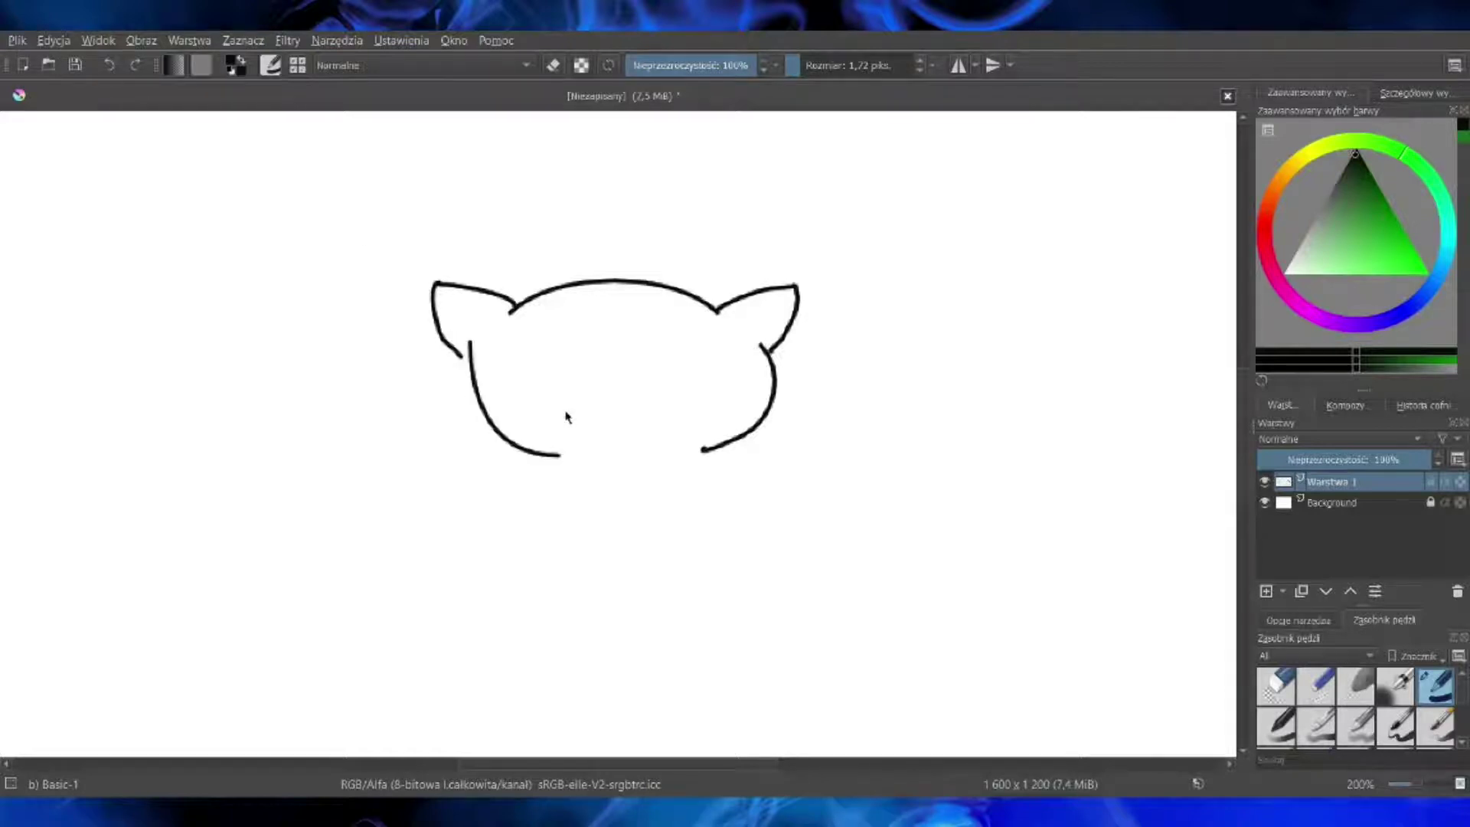
{"action": "left_click_drag", "start_coordinate": [460, 351], "coordinate": [469, 361]}
{"action": "left_click", "coordinate": [110, 66]}
{"action": "left_click", "coordinate": [109, 65]}
{"action": "left_click", "coordinate": [110, 65]}
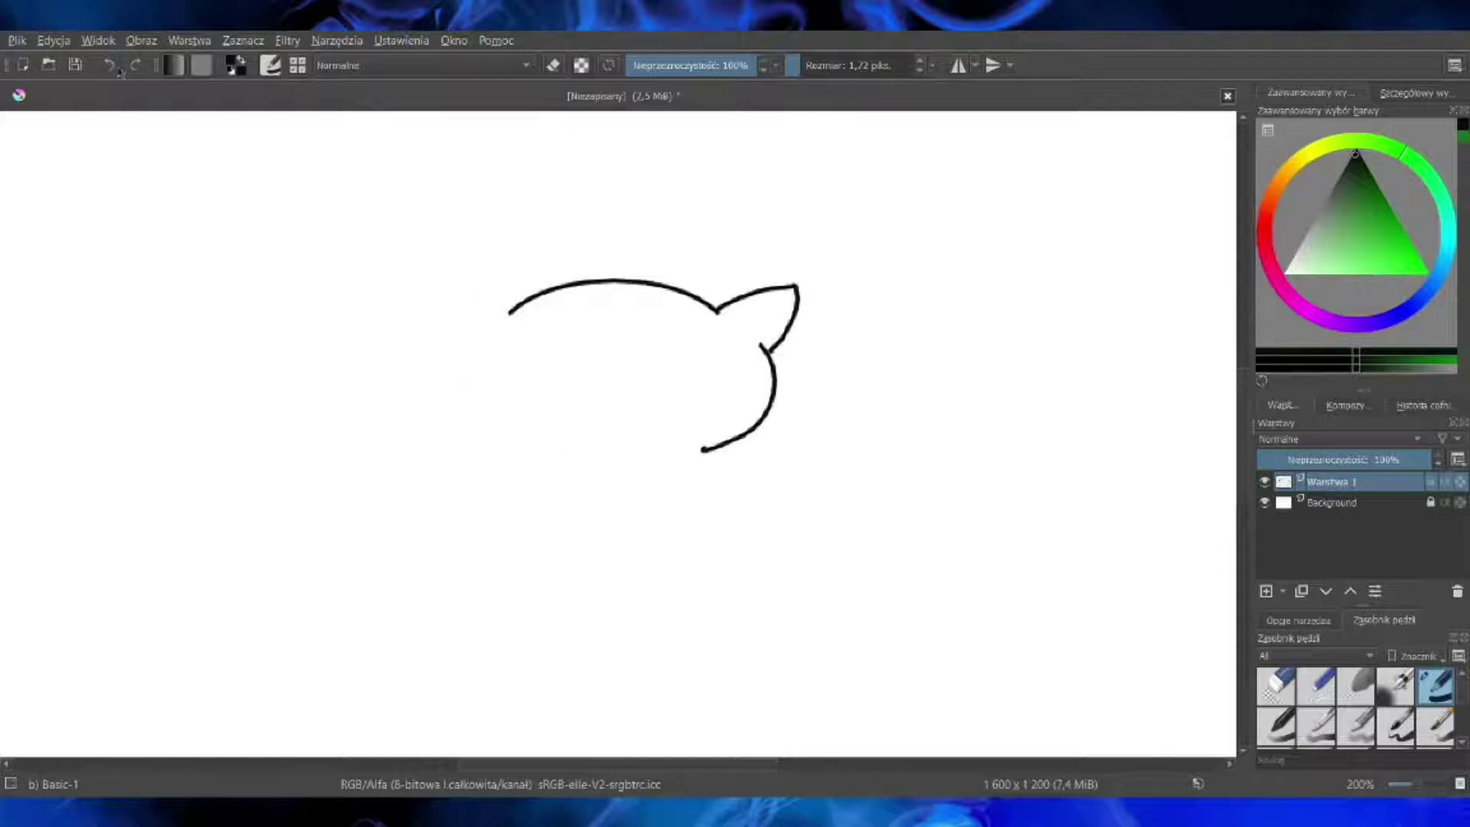
Step: Draw the pointed left ear and left cheek, and add a curved chin between the two cheeks
{"action": "mouse_move", "coordinate": [515, 308]}
{"action": "left_mouse_down"}
{"action": "mouse_move", "coordinate": [446, 288]}
{"action": "mouse_move", "coordinate": [484, 407]}
{"action": "mouse_move", "coordinate": [545, 453]}
{"action": "left_mouse_up"}
{"action": "mouse_move", "coordinate": [703, 451]}
{"action": "left_mouse_down"}
{"action": "mouse_move", "coordinate": [659, 475]}
{"action": "mouse_move", "coordinate": [551, 445]}
{"action": "mouse_move", "coordinate": [578, 464]}
{"action": "mouse_move", "coordinate": [696, 455]}
{"action": "mouse_move", "coordinate": [616, 481]}
{"action": "mouse_move", "coordinate": [557, 437]}
{"action": "left_mouse_up"}
{"action": "left_click", "coordinate": [109, 65]}
{"action": "left_click", "coordinate": [110, 65]}
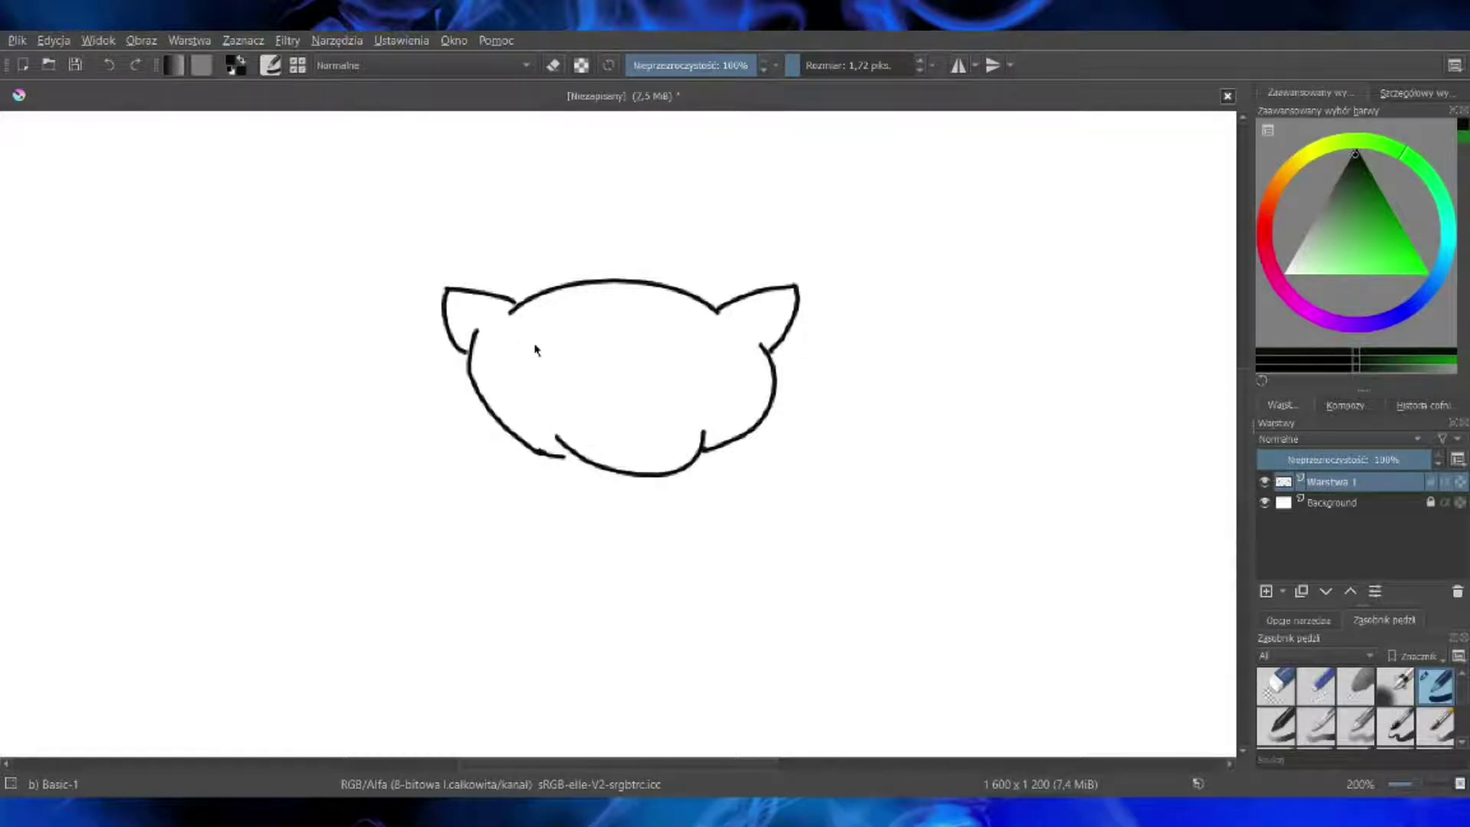
{"action": "left_click", "coordinate": [110, 65]}
{"action": "mouse_move", "coordinate": [703, 424]}
{"action": "left_mouse_down"}
{"action": "mouse_move", "coordinate": [605, 471]}
{"action": "mouse_move", "coordinate": [560, 441]}
{"action": "left_mouse_up"}
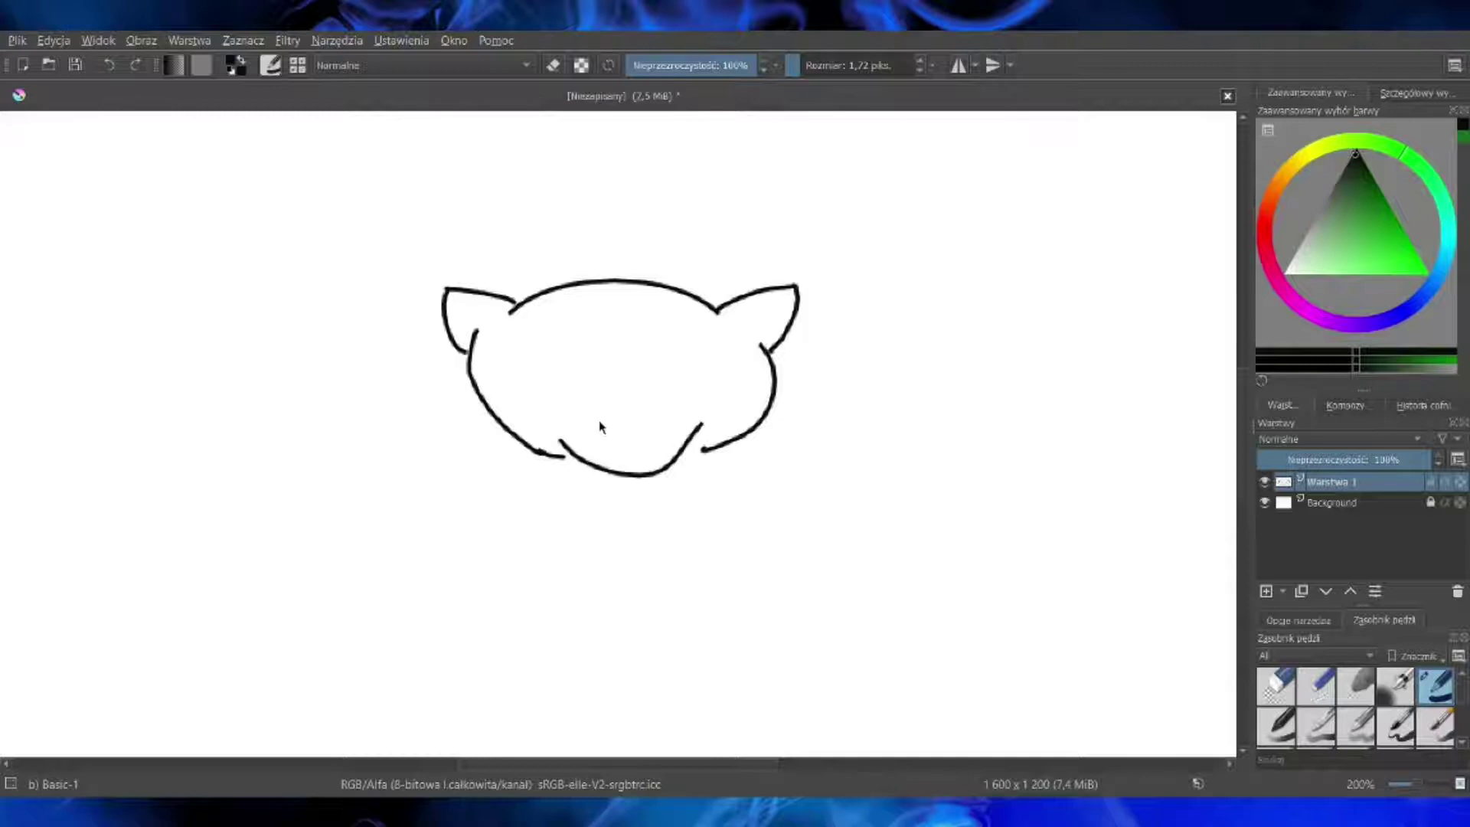
Step: Join the right cheek to the chin and erase the overlapping line ends on both sides of the chin
{"action": "left_click_drag", "start_coordinate": [677, 458], "coordinate": [703, 448]}
{"action": "left_click", "coordinate": [559, 66]}
{"action": "left_click_drag", "start_coordinate": [697, 426], "coordinate": [691, 448]}
{"action": "left_click_drag", "start_coordinate": [561, 446], "coordinate": [566, 457]}
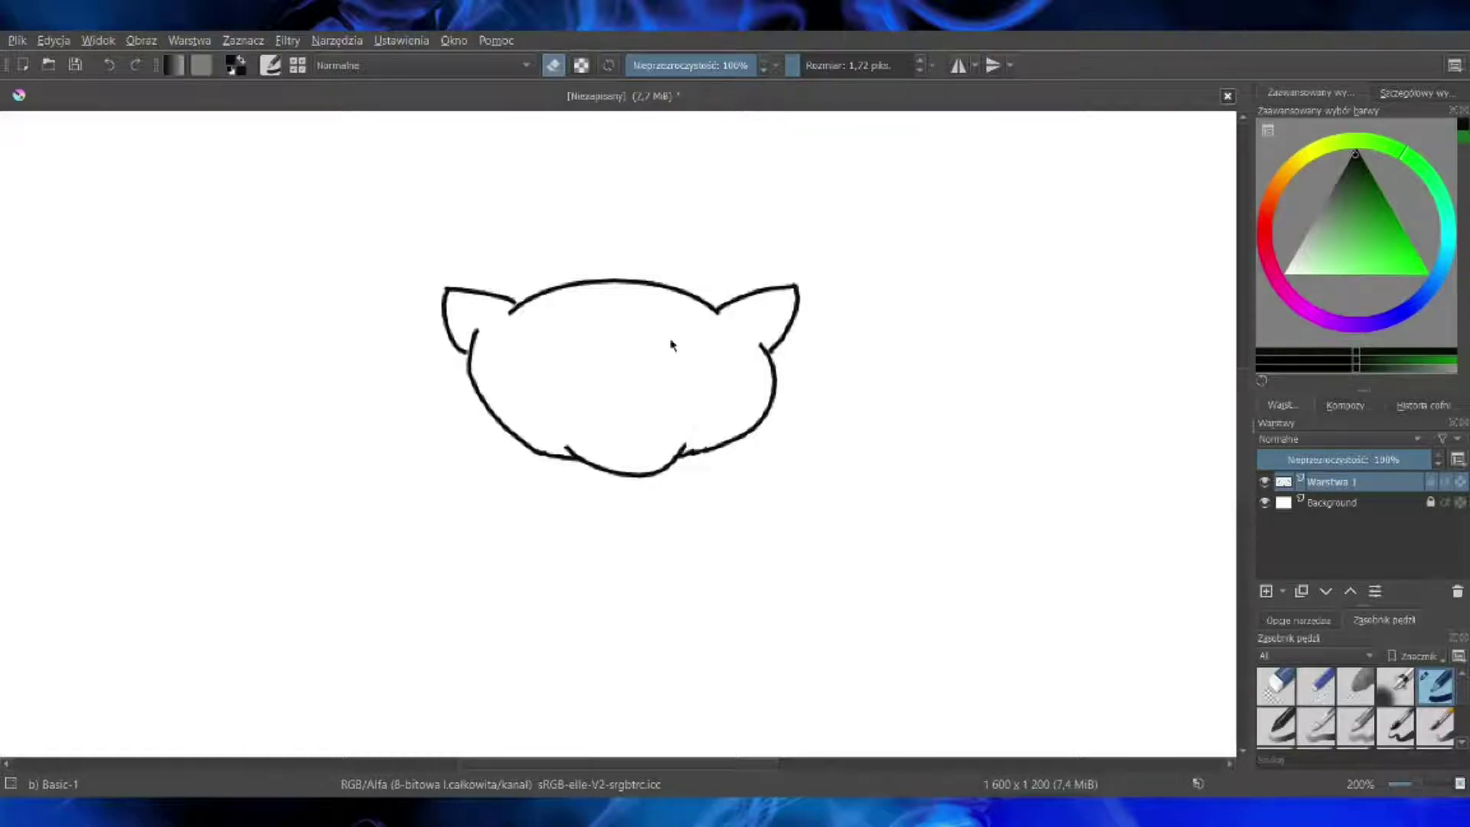
Step: Switch off eraser mode and draw a slanted teardrop outline for the right eye, redrawing it until it is small and clean
{"action": "mouse_move", "coordinate": [719, 376]}
{"action": "left_mouse_down"}
{"action": "mouse_move", "coordinate": [665, 331]}
{"action": "mouse_move", "coordinate": [666, 428]}
{"action": "mouse_move", "coordinate": [691, 414]}
{"action": "mouse_move", "coordinate": [703, 342]}
{"action": "mouse_move", "coordinate": [657, 356]}
{"action": "mouse_move", "coordinate": [702, 397]}
{"action": "mouse_move", "coordinate": [689, 334]}
{"action": "mouse_move", "coordinate": [683, 399]}
{"action": "mouse_move", "coordinate": [735, 370]}
{"action": "mouse_move", "coordinate": [697, 396]}
{"action": "left_mouse_up"}
{"action": "key", "text": "ctrl+z"}
{"action": "key", "text": "e"}
{"action": "left_click", "coordinate": [118, 69]}
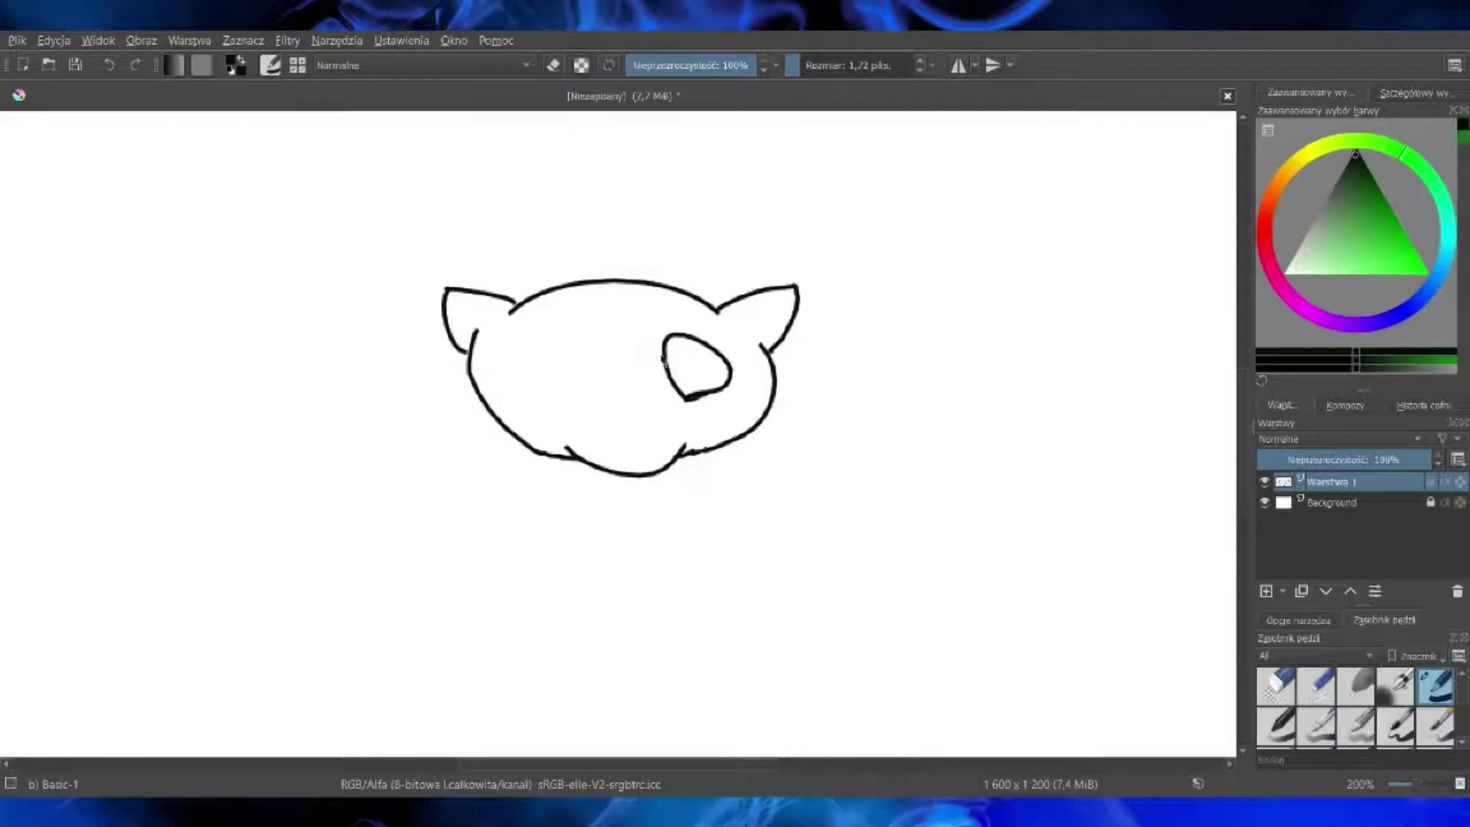
{"action": "left_click", "coordinate": [109, 65]}
{"action": "mouse_move", "coordinate": [707, 400]}
{"action": "left_mouse_down"}
{"action": "mouse_move", "coordinate": [731, 372]}
{"action": "mouse_move", "coordinate": [687, 398]}
{"action": "left_mouse_up"}
{"action": "left_click", "coordinate": [109, 65]}
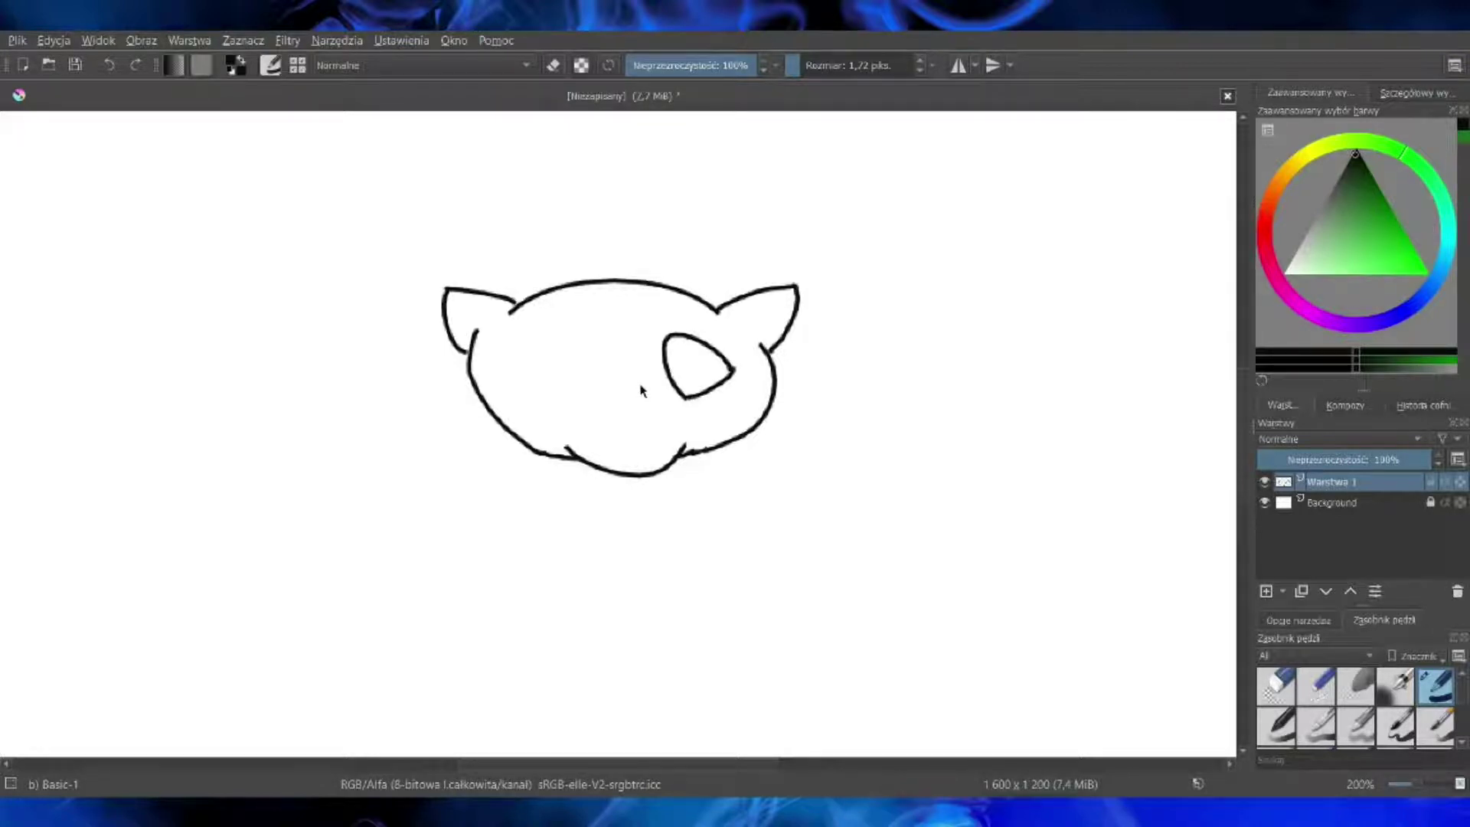
{"action": "left_click", "coordinate": [109, 67]}
{"action": "mouse_move", "coordinate": [726, 367]}
{"action": "left_mouse_down"}
{"action": "mouse_move", "coordinate": [713, 350]}
{"action": "mouse_move", "coordinate": [677, 394]}
{"action": "mouse_move", "coordinate": [727, 373]}
{"action": "left_mouse_up"}
{"action": "key", "text": "ctrl+z"}
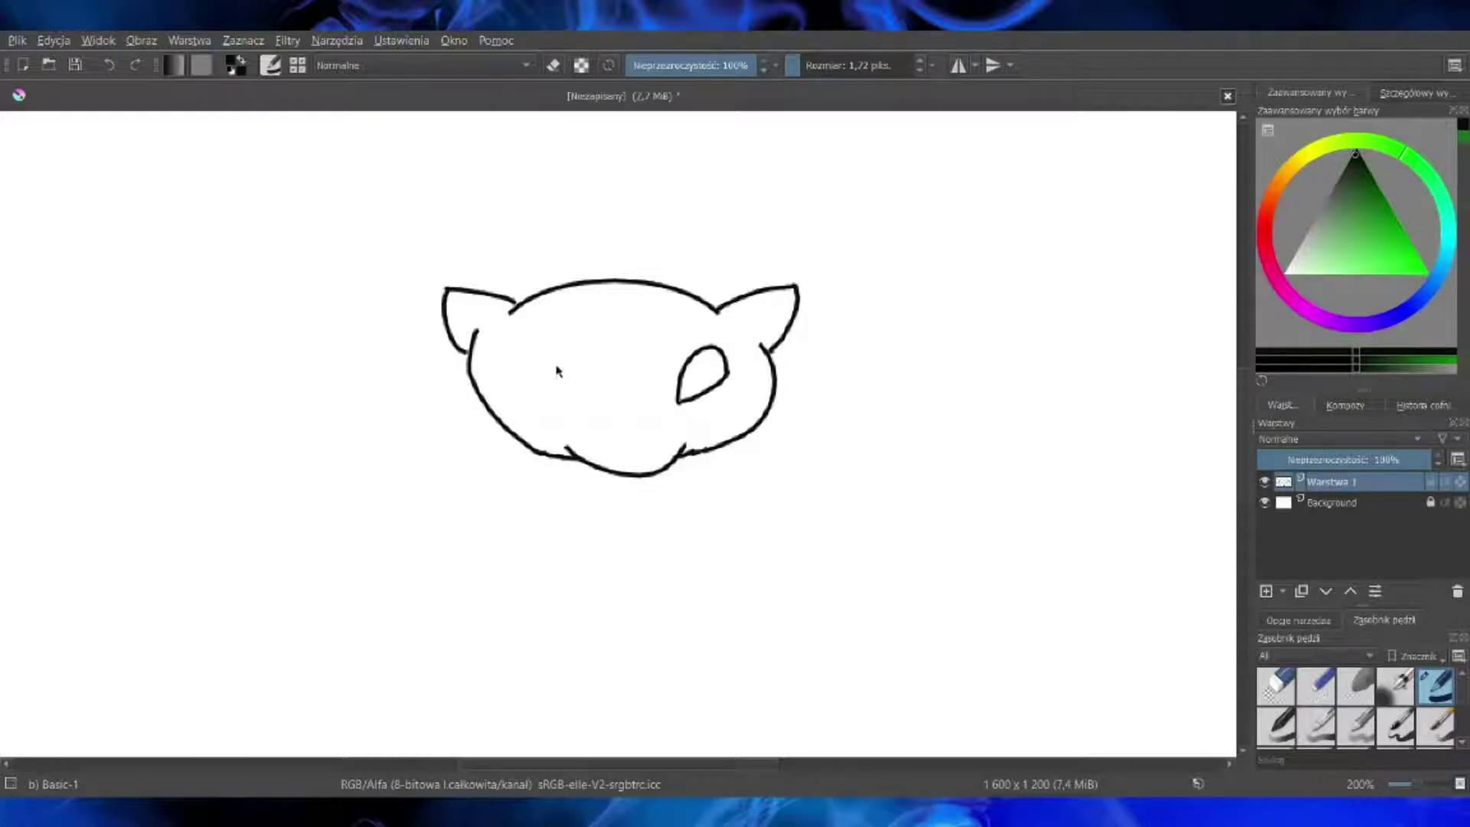
Step: Draw a matching teardrop outline for the left eye and a short brow mark above the inner side of each eye
{"action": "mouse_move", "coordinate": [520, 392]}
{"action": "left_mouse_down"}
{"action": "mouse_move", "coordinate": [566, 377]}
{"action": "mouse_move", "coordinate": [567, 412]}
{"action": "left_mouse_up"}
{"action": "left_click_drag", "start_coordinate": [676, 342], "coordinate": [669, 360]}
{"action": "left_click_drag", "start_coordinate": [572, 329], "coordinate": [576, 349]}
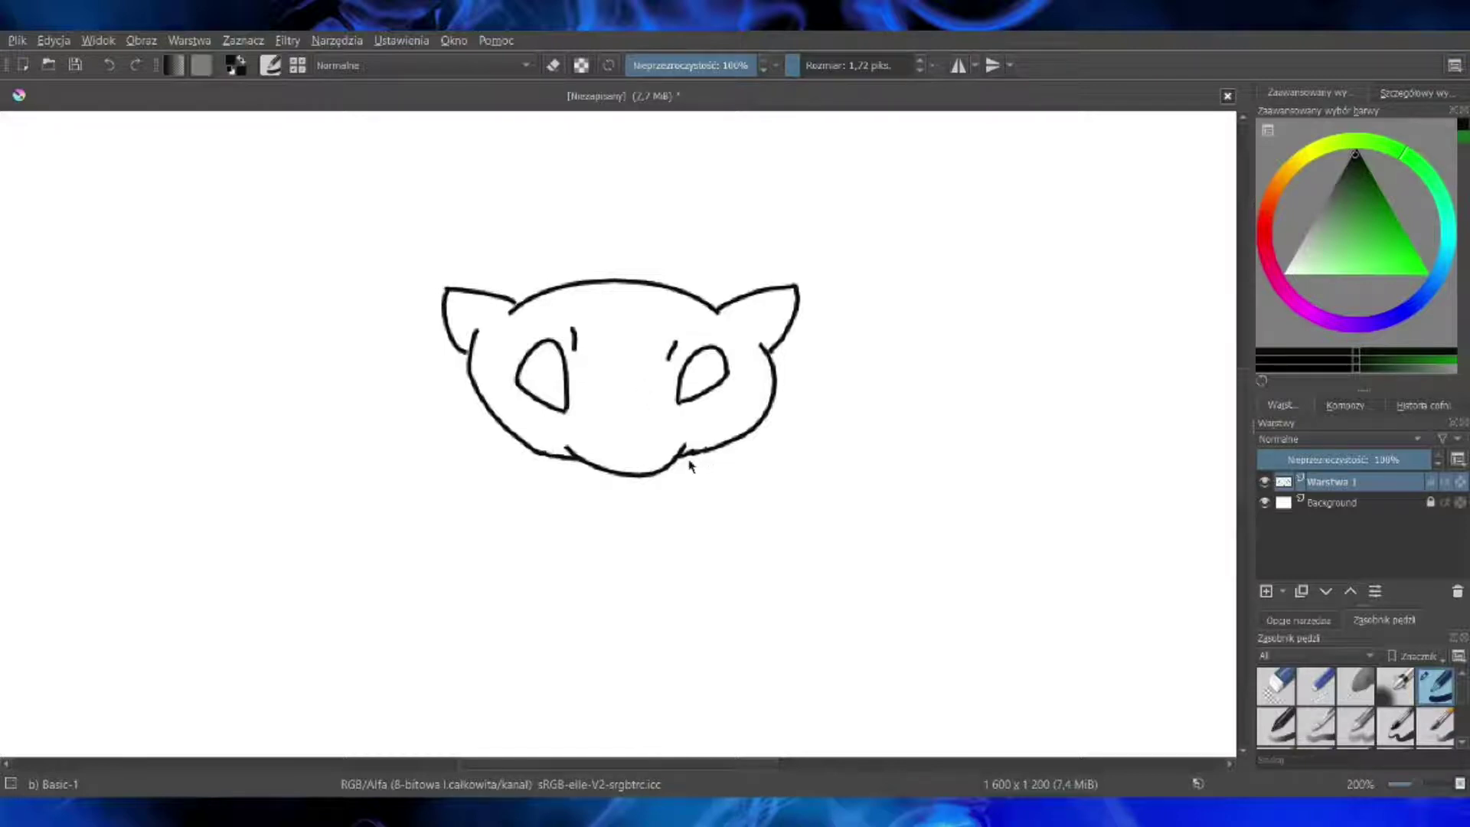
Step: Draw the right arm reaching outward from below the right cheek, ending in a small hand with pointed fingers
{"action": "mouse_move", "coordinate": [720, 445]}
{"action": "left_mouse_down"}
{"action": "mouse_move", "coordinate": [699, 479]}
{"action": "mouse_move", "coordinate": [851, 524]}
{"action": "left_mouse_up"}
{"action": "key", "text": "ctrl+z"}
{"action": "mouse_move", "coordinate": [715, 474]}
{"action": "left_mouse_down"}
{"action": "mouse_move", "coordinate": [833, 527]}
{"action": "mouse_move", "coordinate": [811, 544]}
{"action": "left_mouse_up"}
{"action": "key", "text": "ctrl+z"}
{"action": "key", "text": "ctrl+z"}
{"action": "key", "text": "ctrl+z"}
{"action": "key", "text": "ctrl+z"}
{"action": "mouse_move", "coordinate": [832, 526]}
{"action": "left_mouse_down"}
{"action": "mouse_move", "coordinate": [820, 541]}
{"action": "mouse_move", "coordinate": [695, 508]}
{"action": "left_mouse_up"}
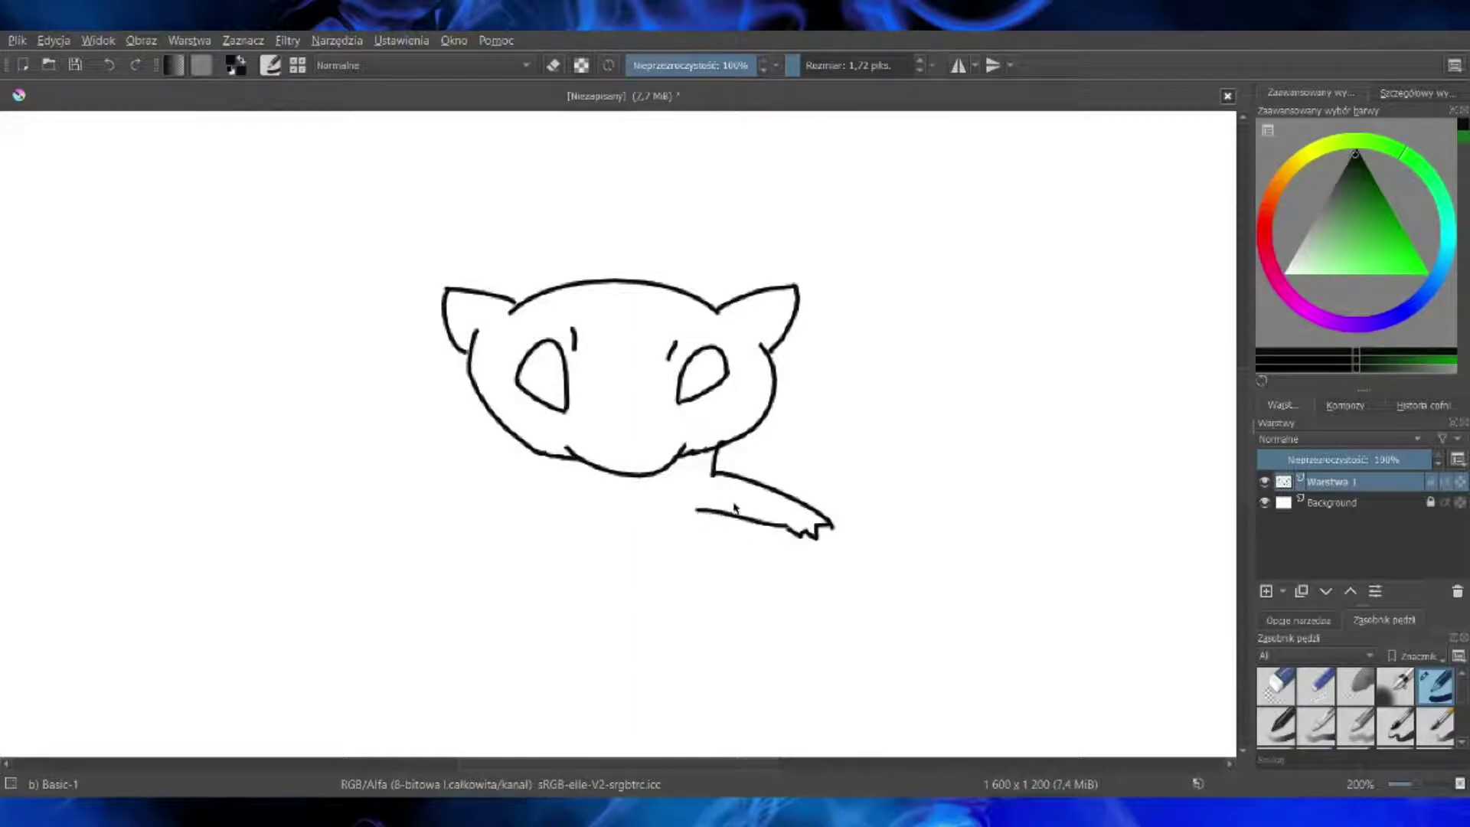
Step: Draw the left arm reaching outward from beside the chin, ending in a small hand with pointed fingers
{"action": "scroll", "coordinate": [621, 460], "scroll_direction": "down", "scroll_amount": 3}
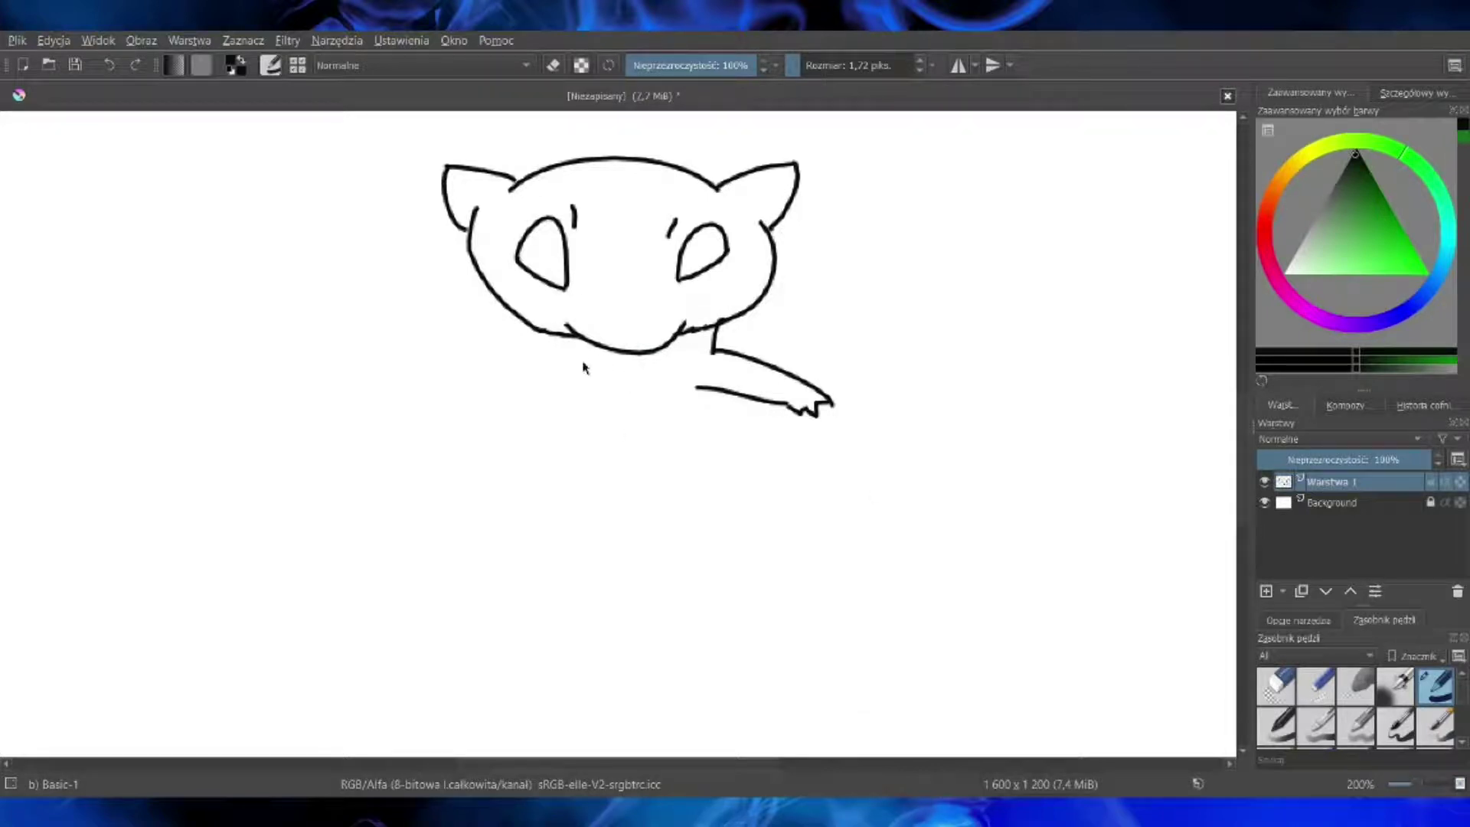
{"action": "left_click_drag", "start_coordinate": [590, 342], "coordinate": [490, 390]}
{"action": "mouse_move", "coordinate": [597, 381]}
{"action": "left_mouse_down"}
{"action": "mouse_move", "coordinate": [510, 407]}
{"action": "mouse_move", "coordinate": [482, 392]}
{"action": "mouse_move", "coordinate": [490, 413]}
{"action": "mouse_move", "coordinate": [469, 390]}
{"action": "mouse_move", "coordinate": [496, 419]}
{"action": "mouse_move", "coordinate": [507, 408]}
{"action": "left_mouse_up"}
{"action": "left_click", "coordinate": [109, 66]}
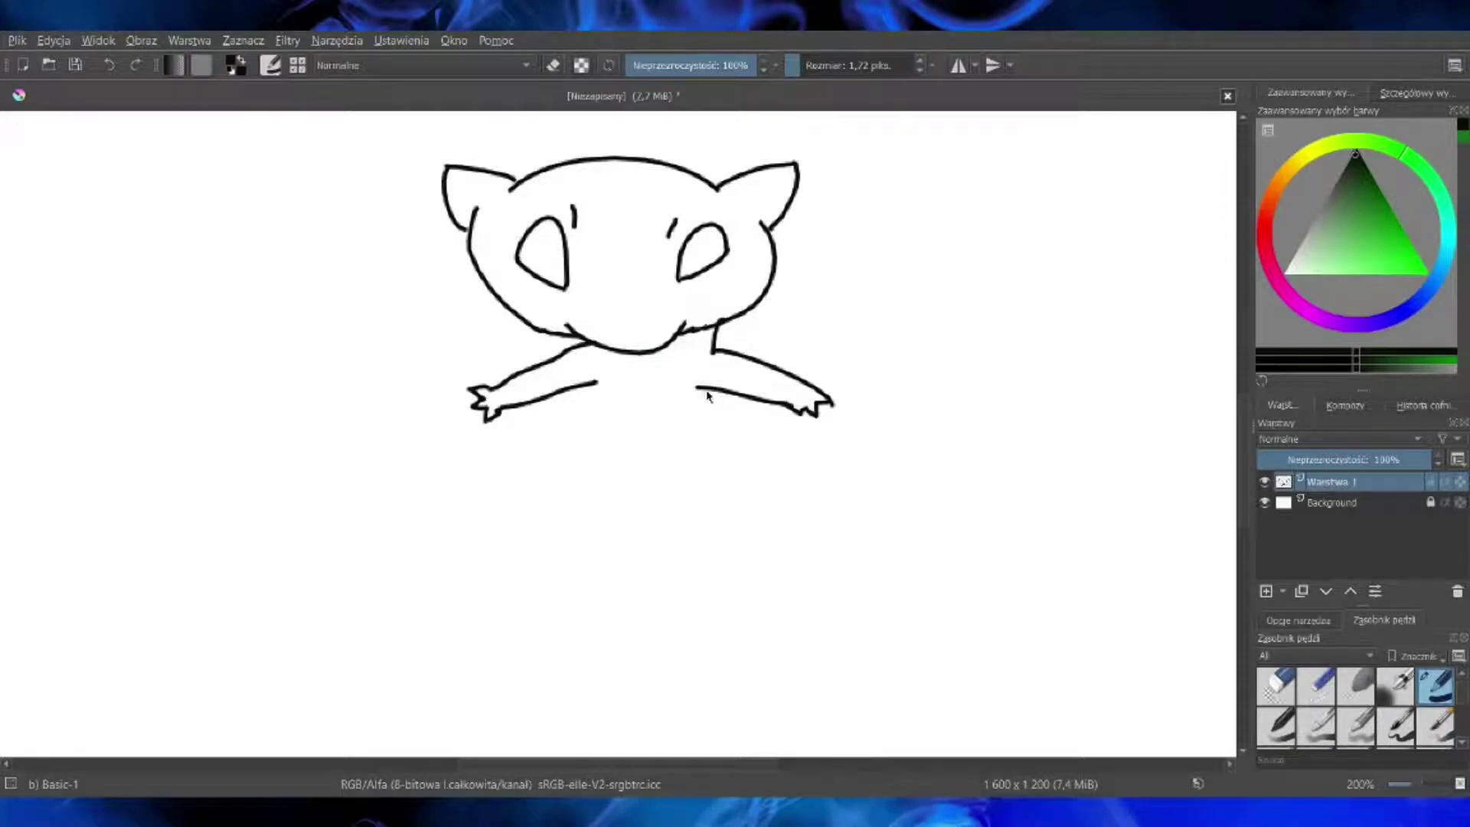
Step: Draw the right side of the body curving down from the arm and the inner curve of the right thigh
{"action": "scroll", "coordinate": [1245, 414], "scroll_direction": "down", "scroll_amount": 1}
{"action": "mouse_move", "coordinate": [716, 344]}
{"action": "left_mouse_down"}
{"action": "mouse_move", "coordinate": [719, 400]}
{"action": "mouse_move", "coordinate": [771, 509]}
{"action": "mouse_move", "coordinate": [756, 605]}
{"action": "left_mouse_up"}
{"action": "key", "text": "ctrl+z"}
{"action": "mouse_move", "coordinate": [717, 343]}
{"action": "left_mouse_down"}
{"action": "mouse_move", "coordinate": [755, 477]}
{"action": "mouse_move", "coordinate": [751, 592]}
{"action": "left_mouse_up"}
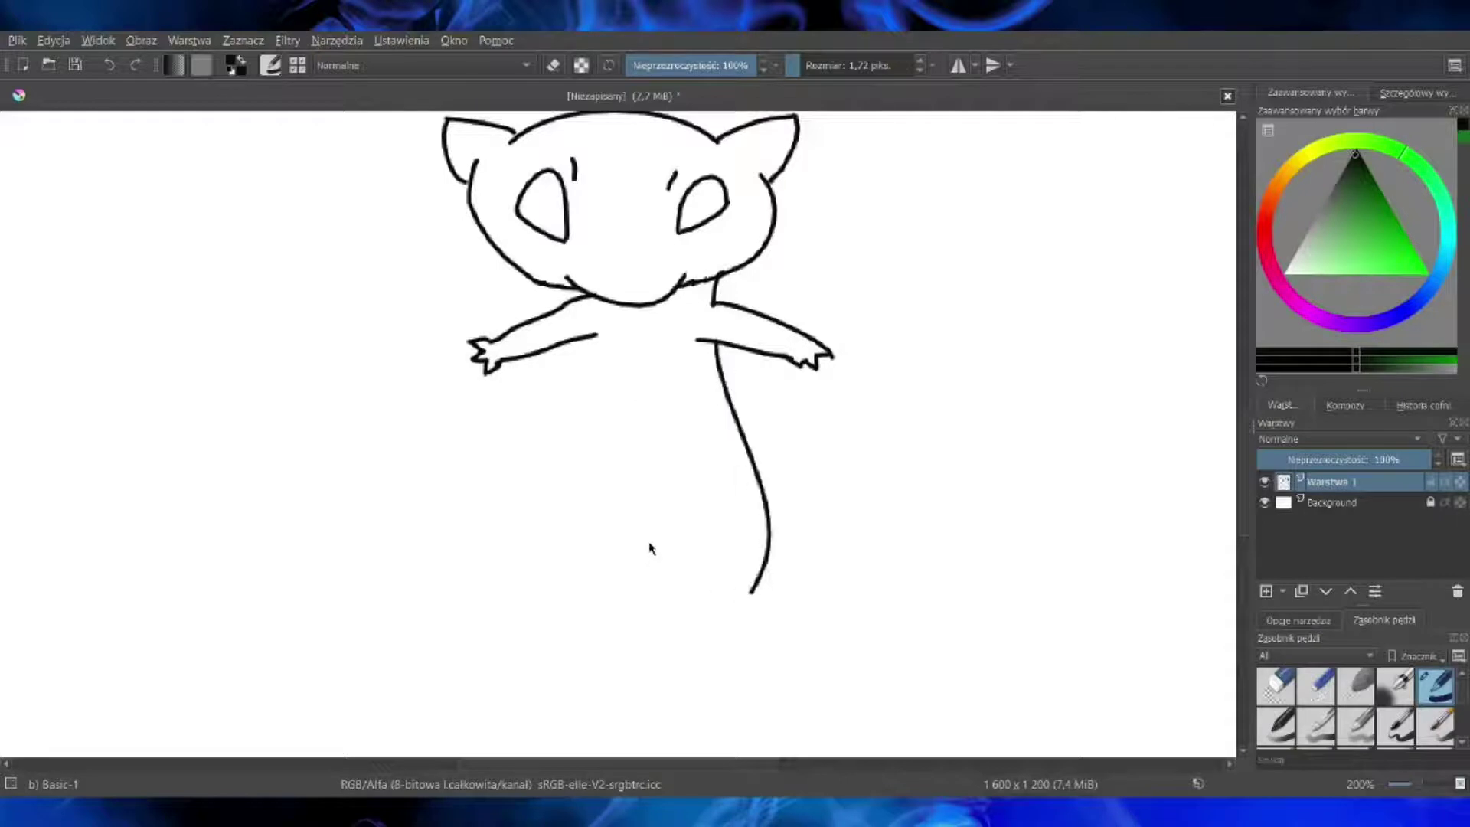
{"action": "left_click_drag", "start_coordinate": [682, 480], "coordinate": [714, 603]}
{"action": "key", "text": "ctrl+z"}
{"action": "left_click_drag", "start_coordinate": [674, 472], "coordinate": [705, 605]}
Step: Draw the left side of the body, the rounded left thigh and the belly's lower curve up to the right thigh
{"action": "left_click_drag", "start_coordinate": [591, 323], "coordinate": [572, 491]}
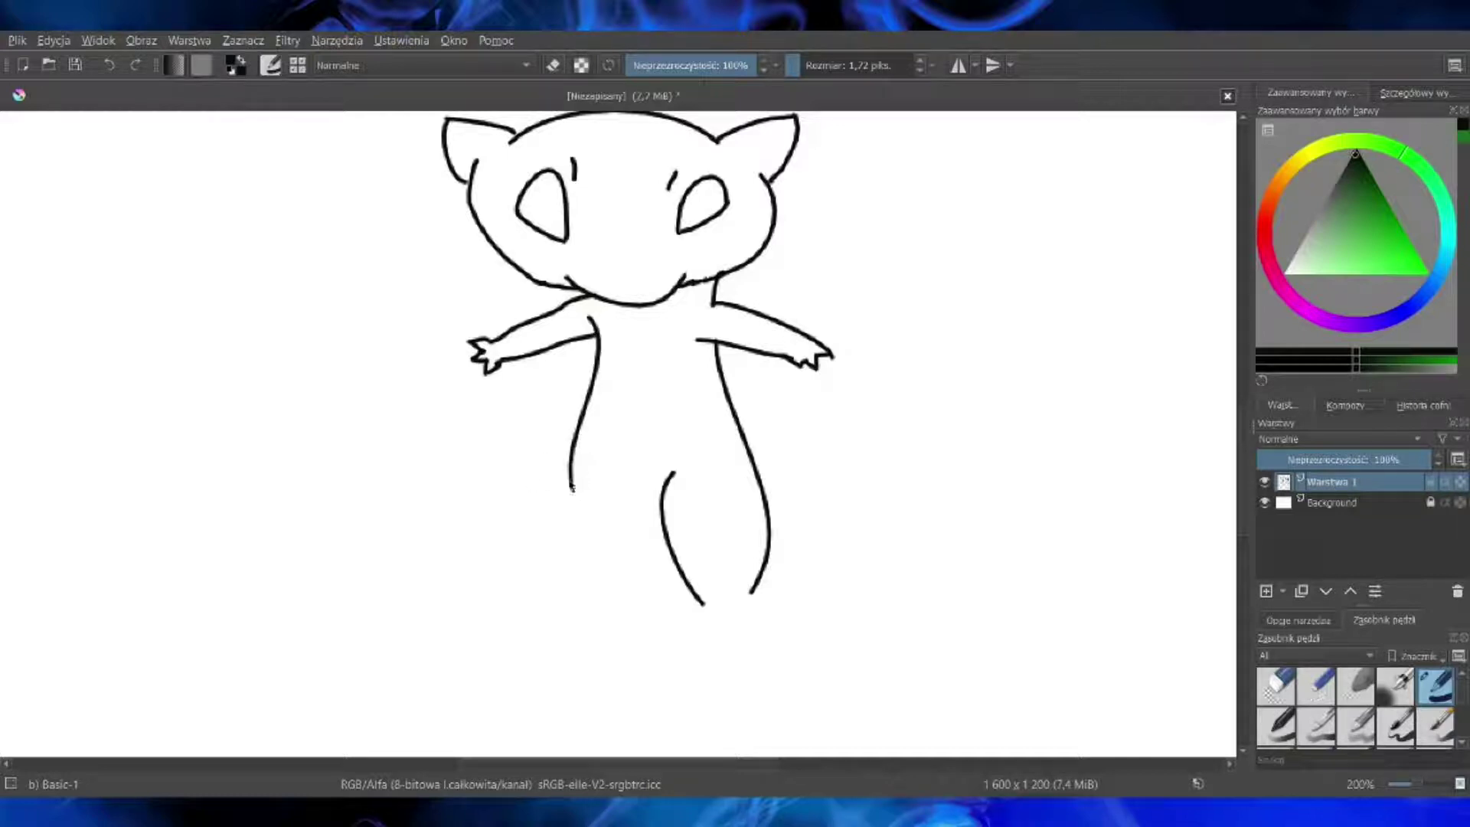
{"action": "mouse_move", "coordinate": [574, 458]}
{"action": "left_mouse_down"}
{"action": "mouse_move", "coordinate": [541, 563]}
{"action": "mouse_move", "coordinate": [549, 609]}
{"action": "mouse_move", "coordinate": [582, 617]}
{"action": "left_mouse_up"}
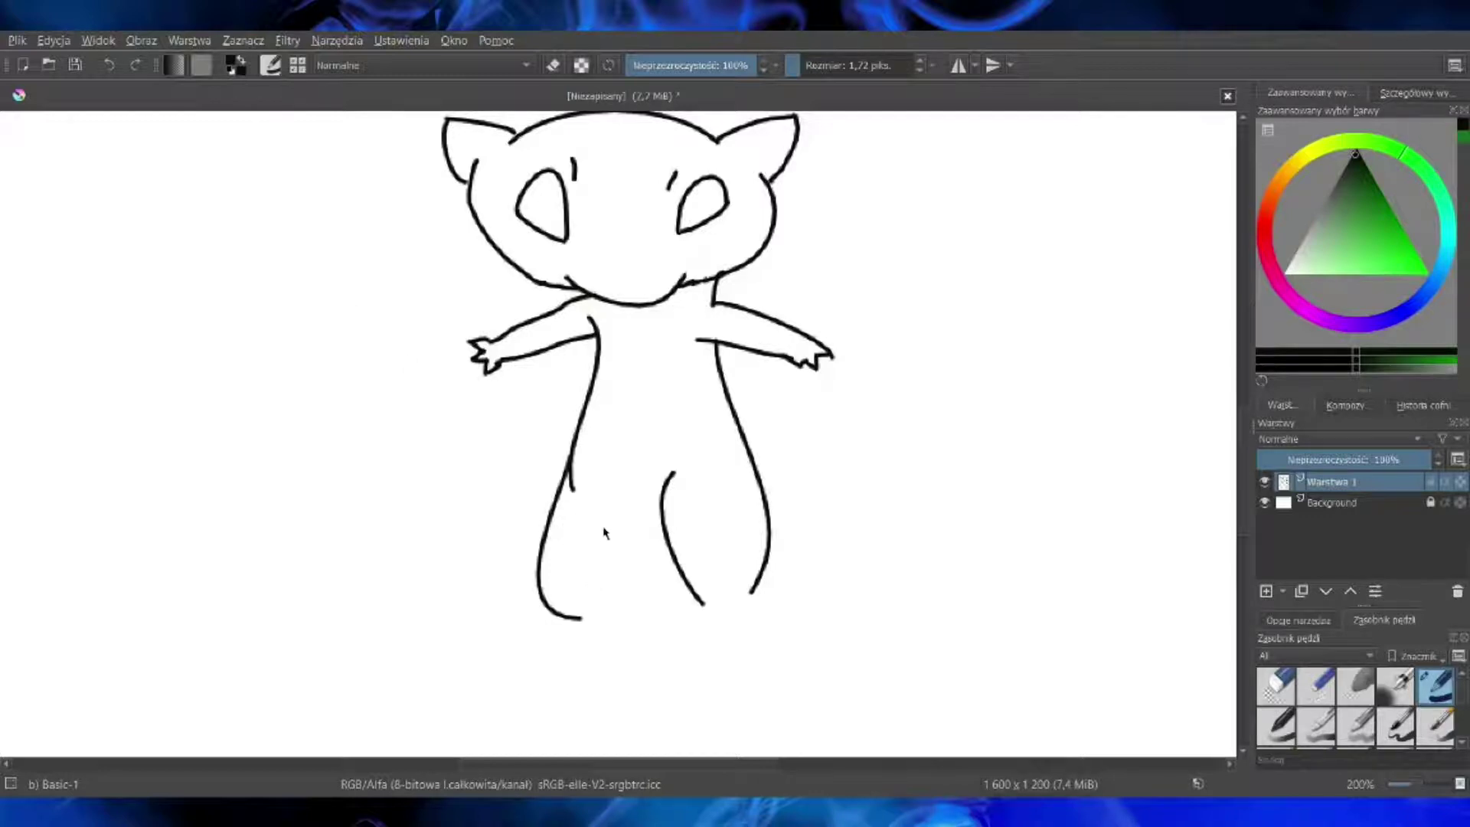
{"action": "mouse_move", "coordinate": [576, 501]}
{"action": "left_mouse_down"}
{"action": "mouse_move", "coordinate": [594, 573]}
{"action": "mouse_move", "coordinate": [643, 614]}
{"action": "mouse_move", "coordinate": [703, 603]}
{"action": "left_mouse_up"}
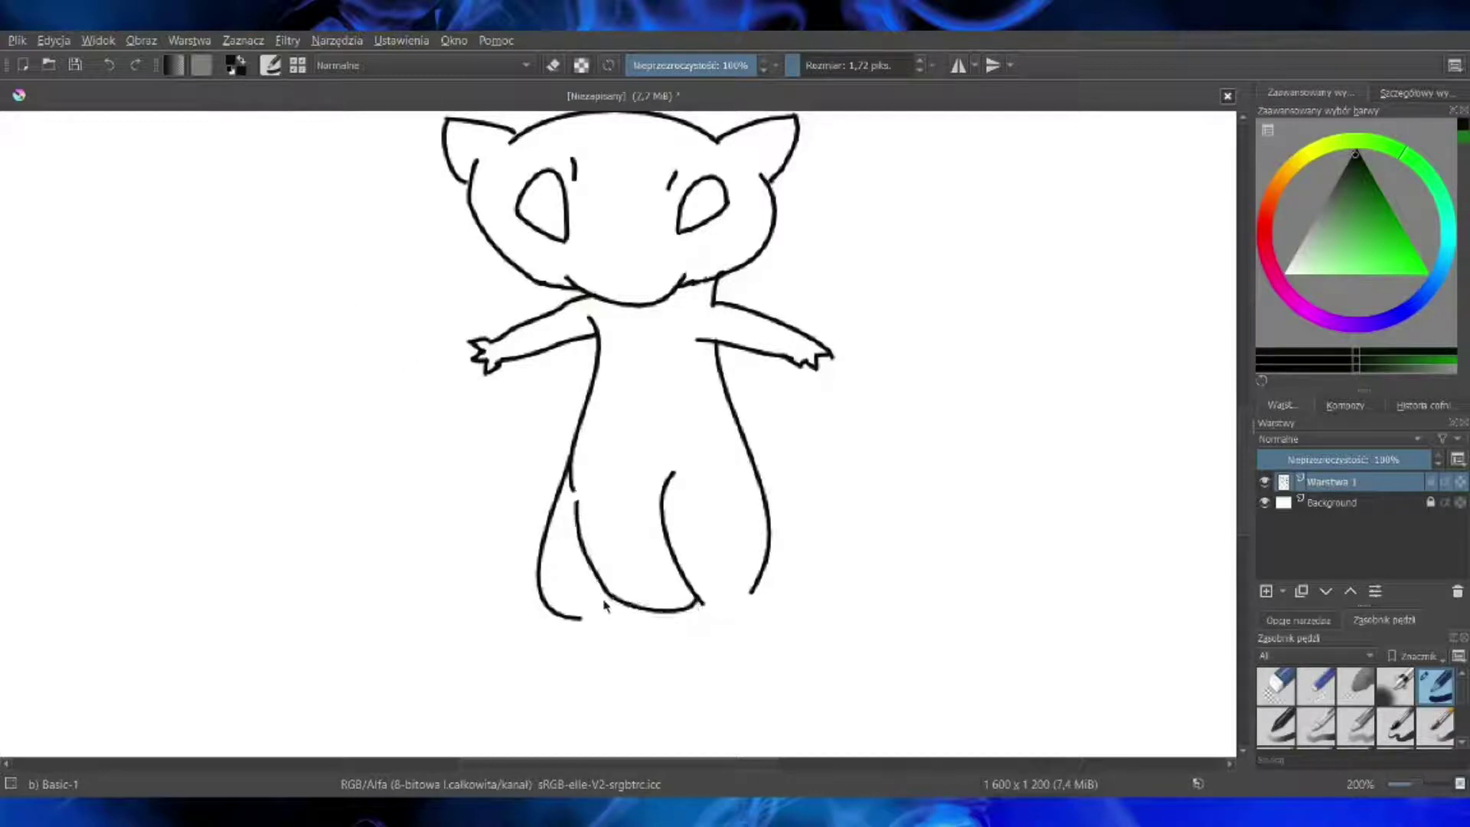
Step: Join the bottom of the left thigh to the belly curve and try a tighter thigh outline
{"action": "left_click_drag", "start_coordinate": [573, 617], "coordinate": [618, 613]}
{"action": "left_click_drag", "start_coordinate": [549, 501], "coordinate": [606, 611]}
{"action": "left_click", "coordinate": [108, 70]}
{"action": "left_click_drag", "start_coordinate": [595, 615], "coordinate": [597, 616]}
{"action": "left_click", "coordinate": [109, 66]}
{"action": "mouse_move", "coordinate": [548, 520]}
{"action": "left_mouse_down"}
{"action": "mouse_move", "coordinate": [566, 606]}
{"action": "mouse_move", "coordinate": [595, 618]}
{"action": "mouse_move", "coordinate": [540, 610]}
{"action": "mouse_move", "coordinate": [573, 613]}
{"action": "left_mouse_up"}
Step: Erase the doubled lower outline of the left thigh with the Eraser Circle brush
{"action": "left_click", "coordinate": [552, 67]}
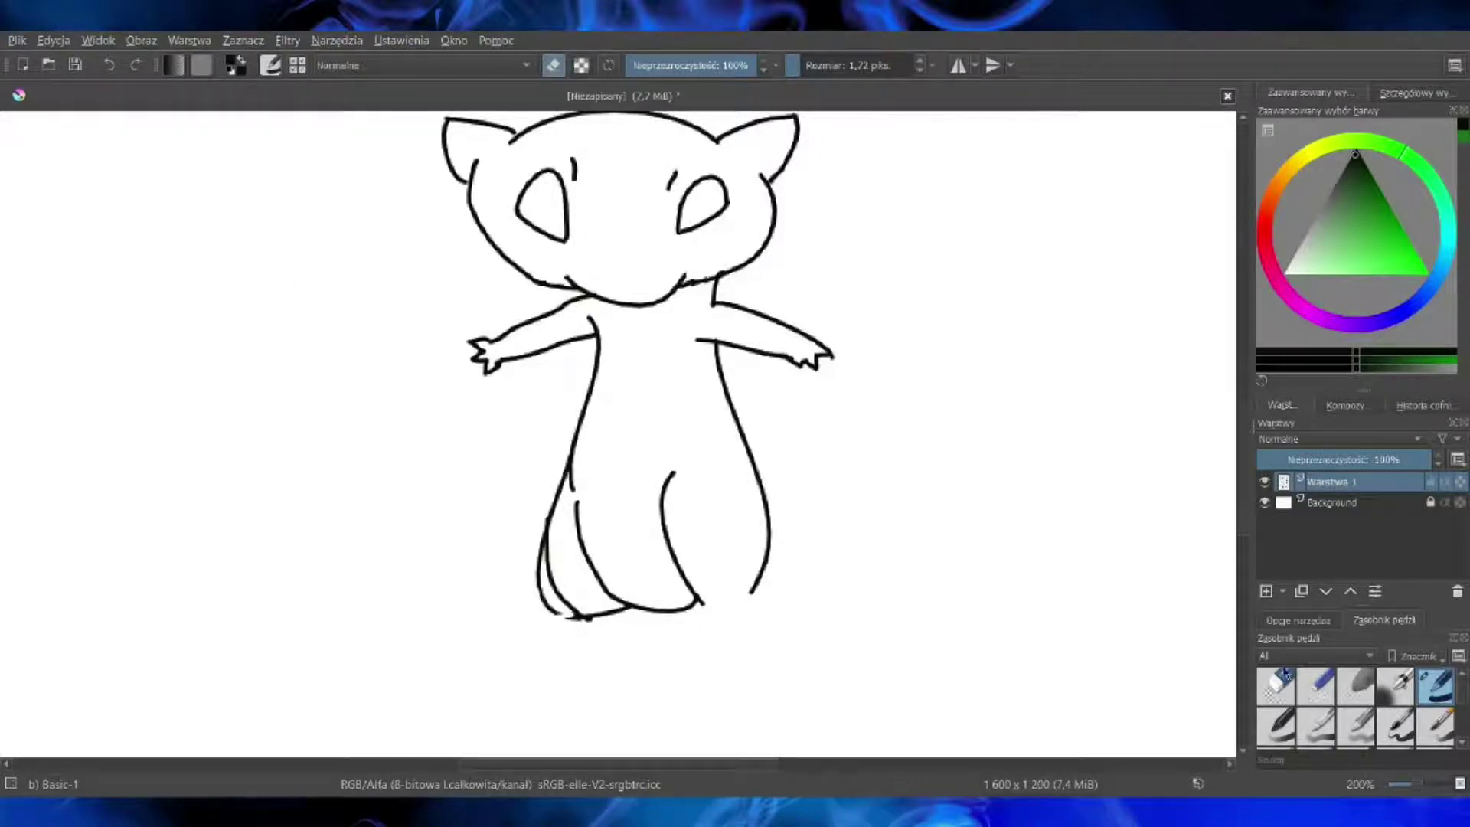
{"action": "left_click", "coordinate": [1265, 673]}
{"action": "left_click", "coordinate": [1424, 787]}
{"action": "mouse_move", "coordinate": [508, 691]}
{"action": "left_mouse_down"}
{"action": "mouse_move", "coordinate": [522, 693]}
{"action": "mouse_move", "coordinate": [518, 671]}
{"action": "mouse_move", "coordinate": [541, 688]}
{"action": "left_mouse_up"}
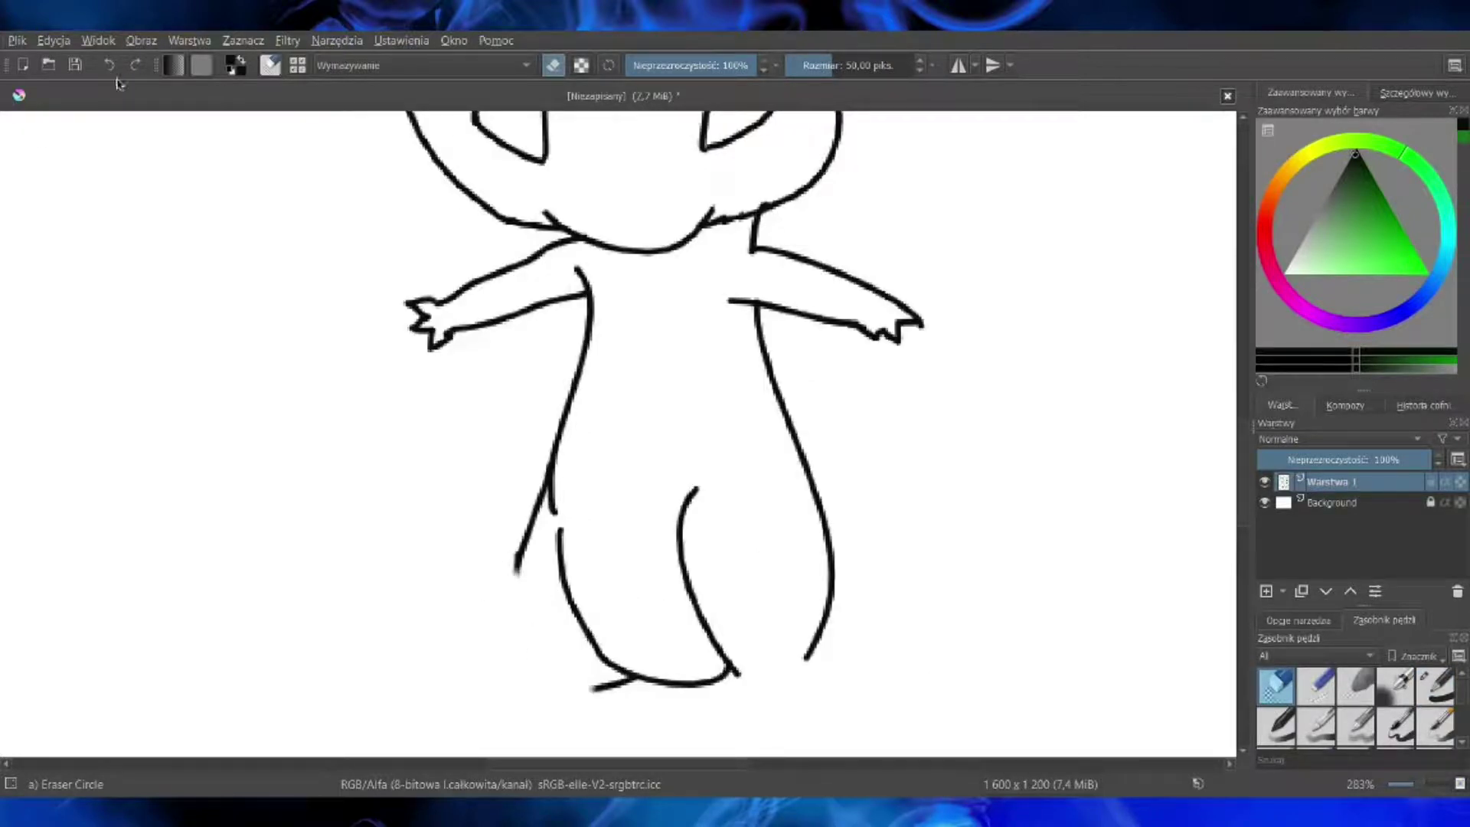
Step: Redraw the left thigh's outer curve with the Basic-1 brush and erase the stray line ends at its join
{"action": "key", "text": "slash"}
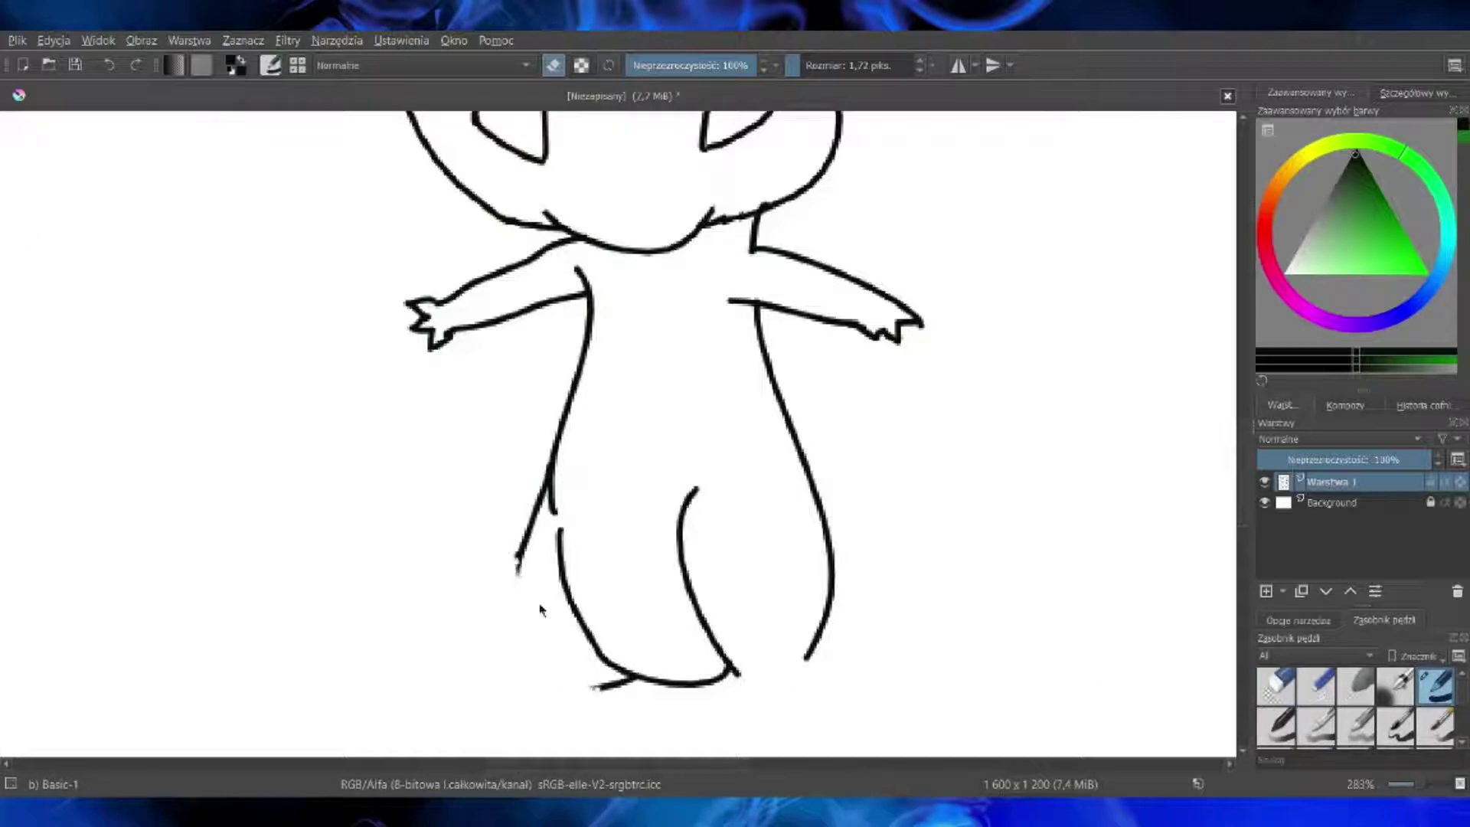
{"action": "mouse_move", "coordinate": [517, 561]}
{"action": "left_mouse_down"}
{"action": "mouse_move", "coordinate": [531, 636]}
{"action": "mouse_move", "coordinate": [605, 687]}
{"action": "left_mouse_up"}
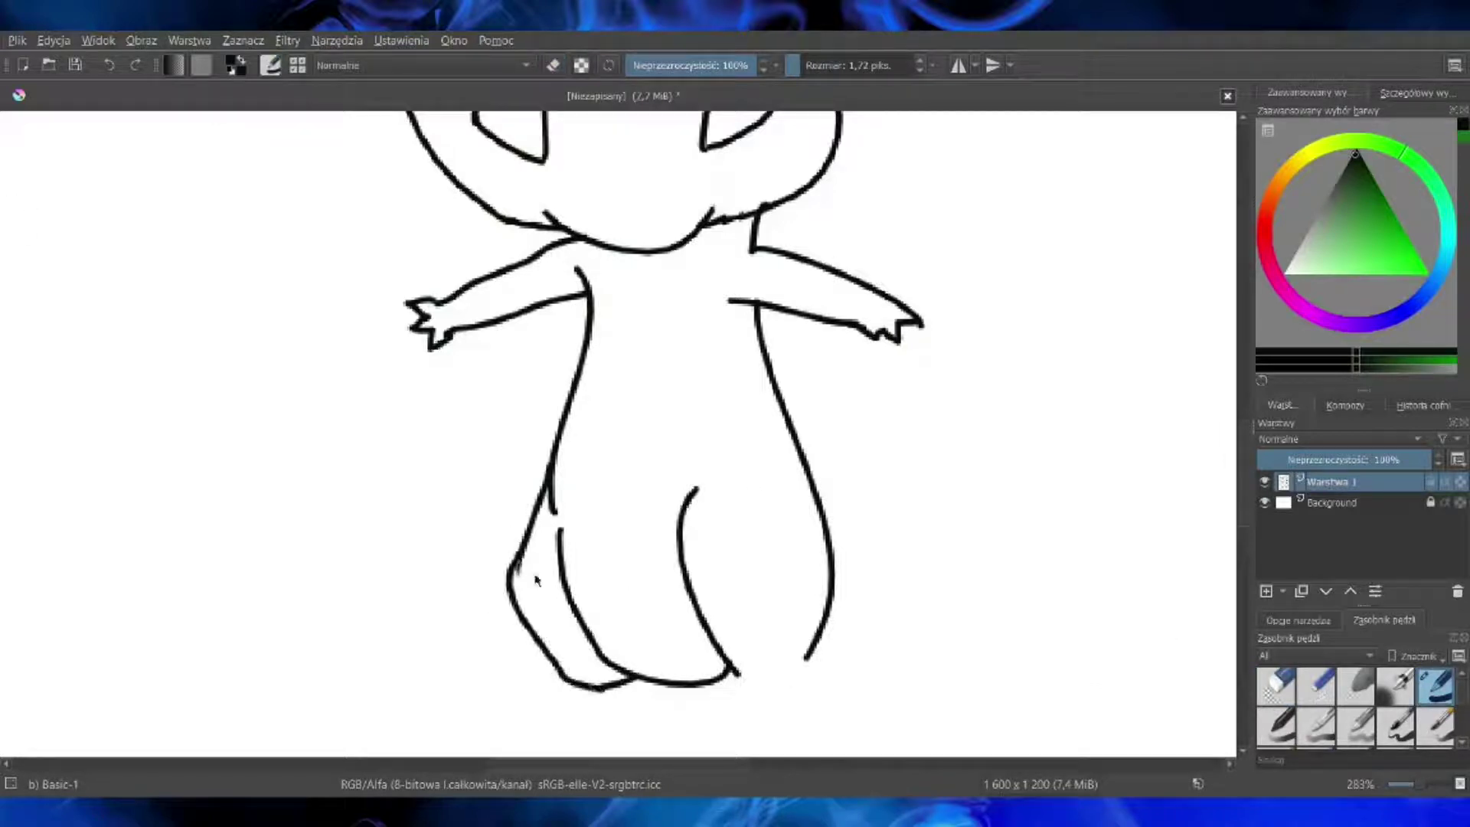
{"action": "key", "text": "ctrl+z"}
{"action": "mouse_move", "coordinate": [518, 561]}
{"action": "left_mouse_down"}
{"action": "mouse_move", "coordinate": [543, 675]}
{"action": "mouse_move", "coordinate": [605, 687]}
{"action": "left_mouse_up"}
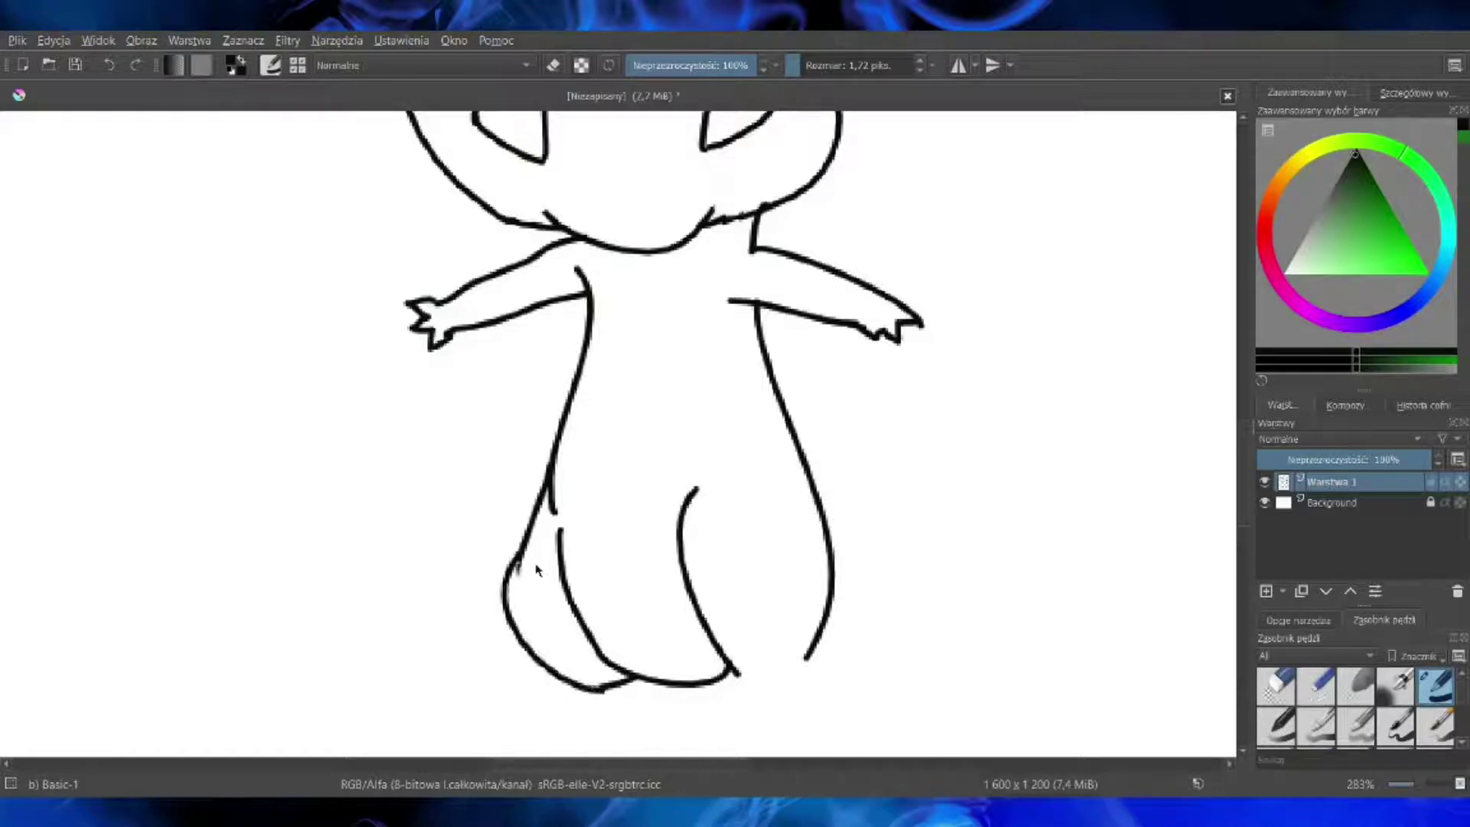
{"action": "key", "text": "ctrl+z"}
{"action": "mouse_move", "coordinate": [521, 549]}
{"action": "left_mouse_down"}
{"action": "mouse_move", "coordinate": [517, 612]}
{"action": "mouse_move", "coordinate": [601, 693]}
{"action": "mouse_move", "coordinate": [596, 681]}
{"action": "left_mouse_up"}
{"action": "left_click", "coordinate": [553, 67]}
{"action": "left_click_drag", "start_coordinate": [521, 553], "coordinate": [515, 571]}
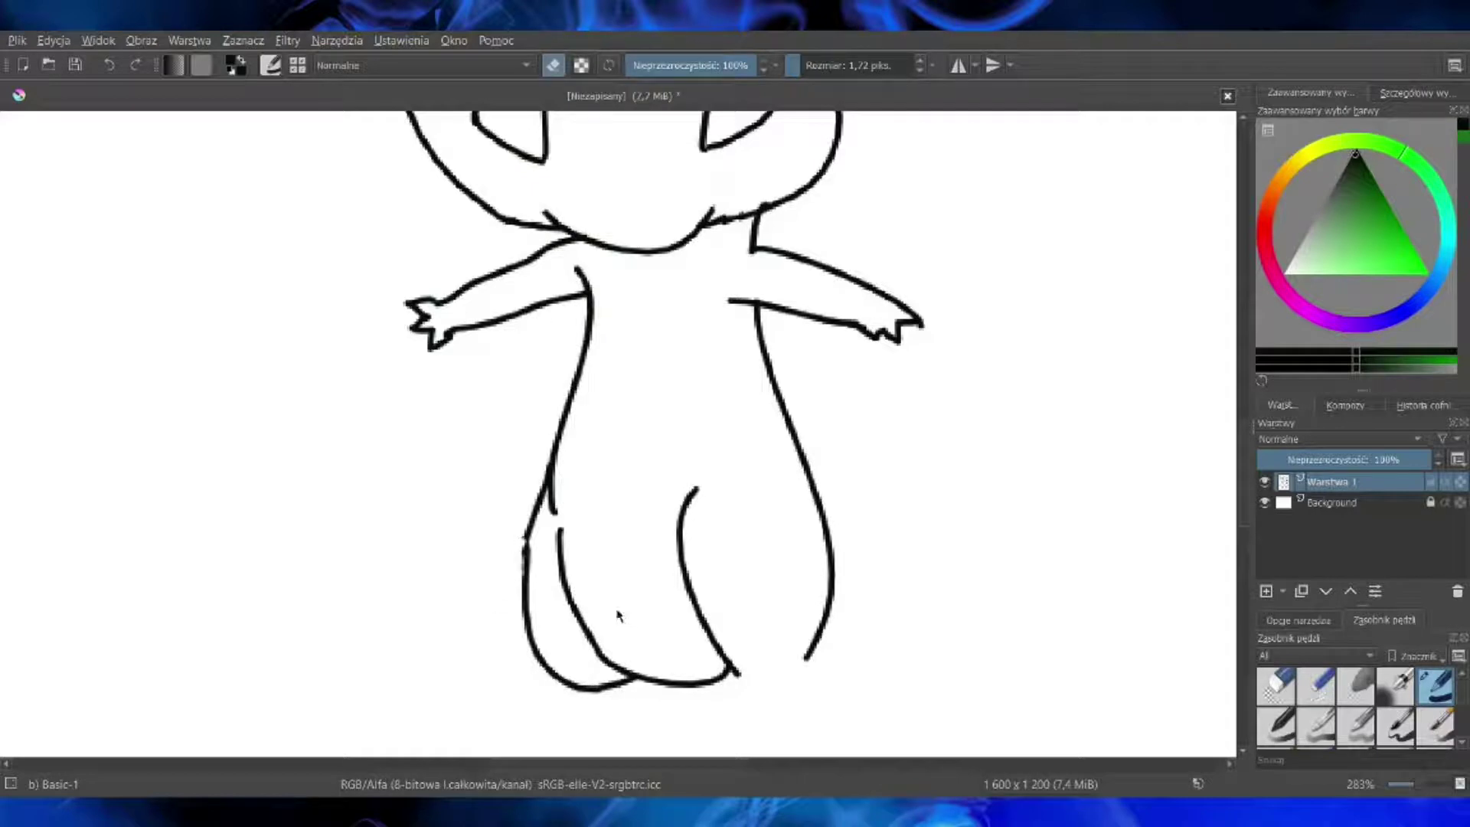
Step: Draw the left leg below the left thigh as an elongated shape with a rounded end
{"action": "left_click_drag", "start_coordinate": [1243, 440], "coordinate": [1241, 470]}
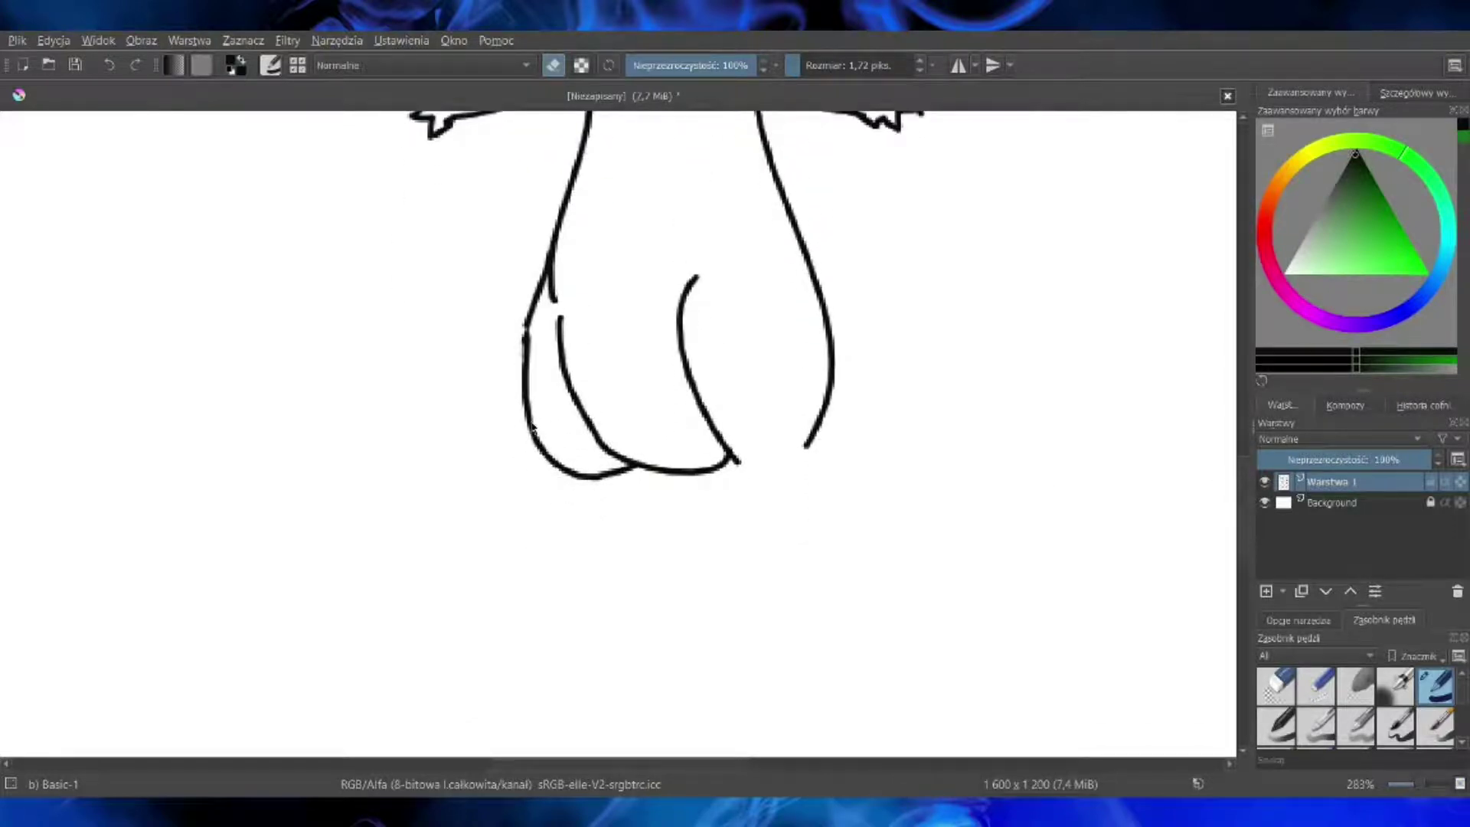
{"action": "mouse_move", "coordinate": [526, 404]}
{"action": "left_mouse_down"}
{"action": "mouse_move", "coordinate": [590, 608]}
{"action": "mouse_move", "coordinate": [612, 471]}
{"action": "left_mouse_up"}
{"action": "key", "text": "ctrl+z"}
{"action": "mouse_move", "coordinate": [526, 402]}
{"action": "left_mouse_down"}
{"action": "mouse_move", "coordinate": [546, 527]}
{"action": "mouse_move", "coordinate": [605, 590]}
{"action": "mouse_move", "coordinate": [595, 483]}
{"action": "left_mouse_up"}
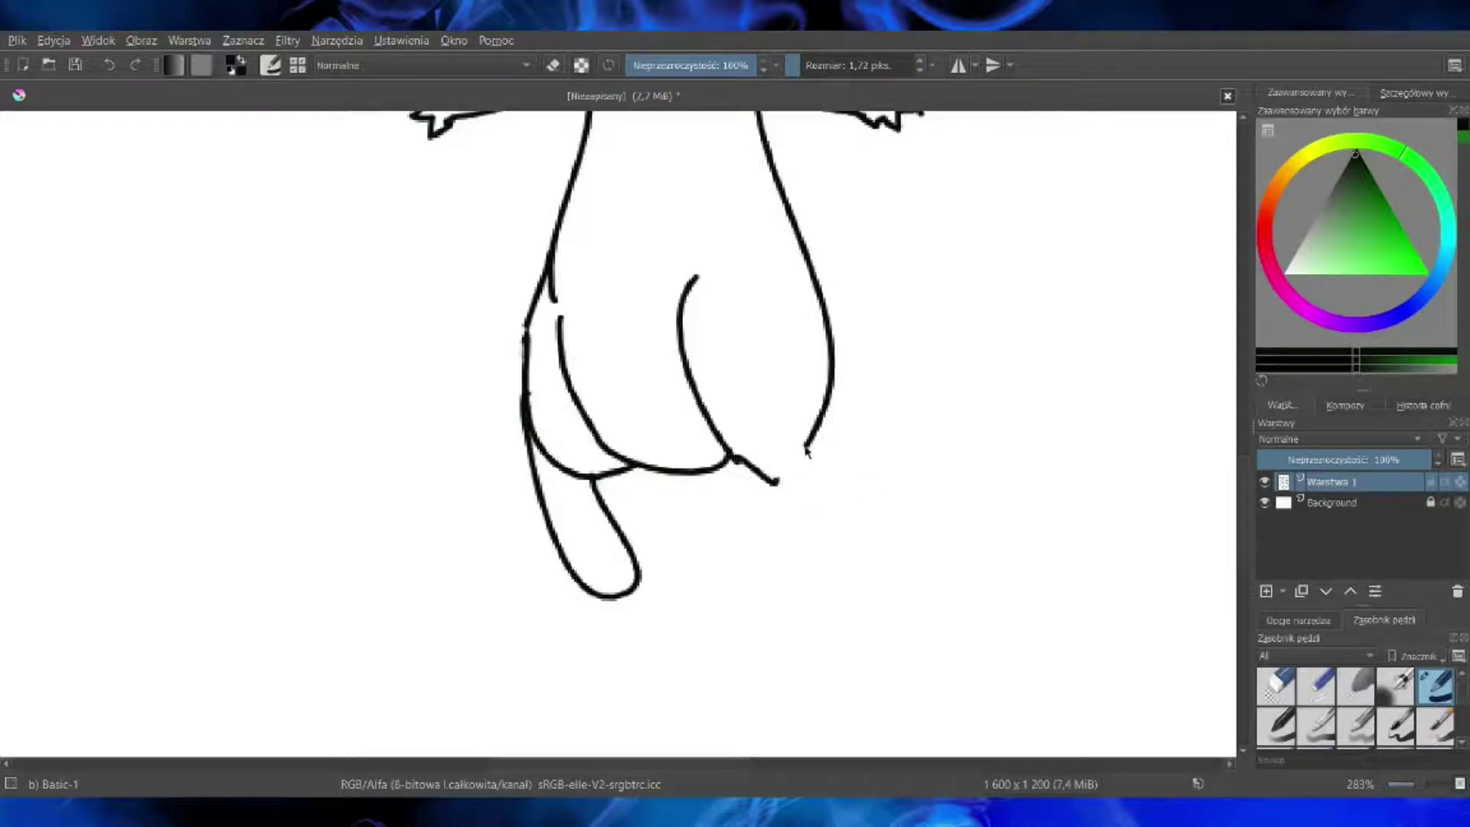
Step: Close the bottom of the right thigh and draw a longer right leg with a rounded foot below it
{"action": "left_click_drag", "start_coordinate": [804, 446], "coordinate": [752, 471]}
{"action": "mouse_move", "coordinate": [809, 444]}
{"action": "left_mouse_down"}
{"action": "mouse_move", "coordinate": [817, 624]}
{"action": "mouse_move", "coordinate": [755, 605]}
{"action": "mouse_move", "coordinate": [760, 475]}
{"action": "mouse_move", "coordinate": [737, 461]}
{"action": "mouse_move", "coordinate": [763, 482]}
{"action": "mouse_move", "coordinate": [770, 472]}
{"action": "left_mouse_up"}
{"action": "key", "text": "ctrl+z"}
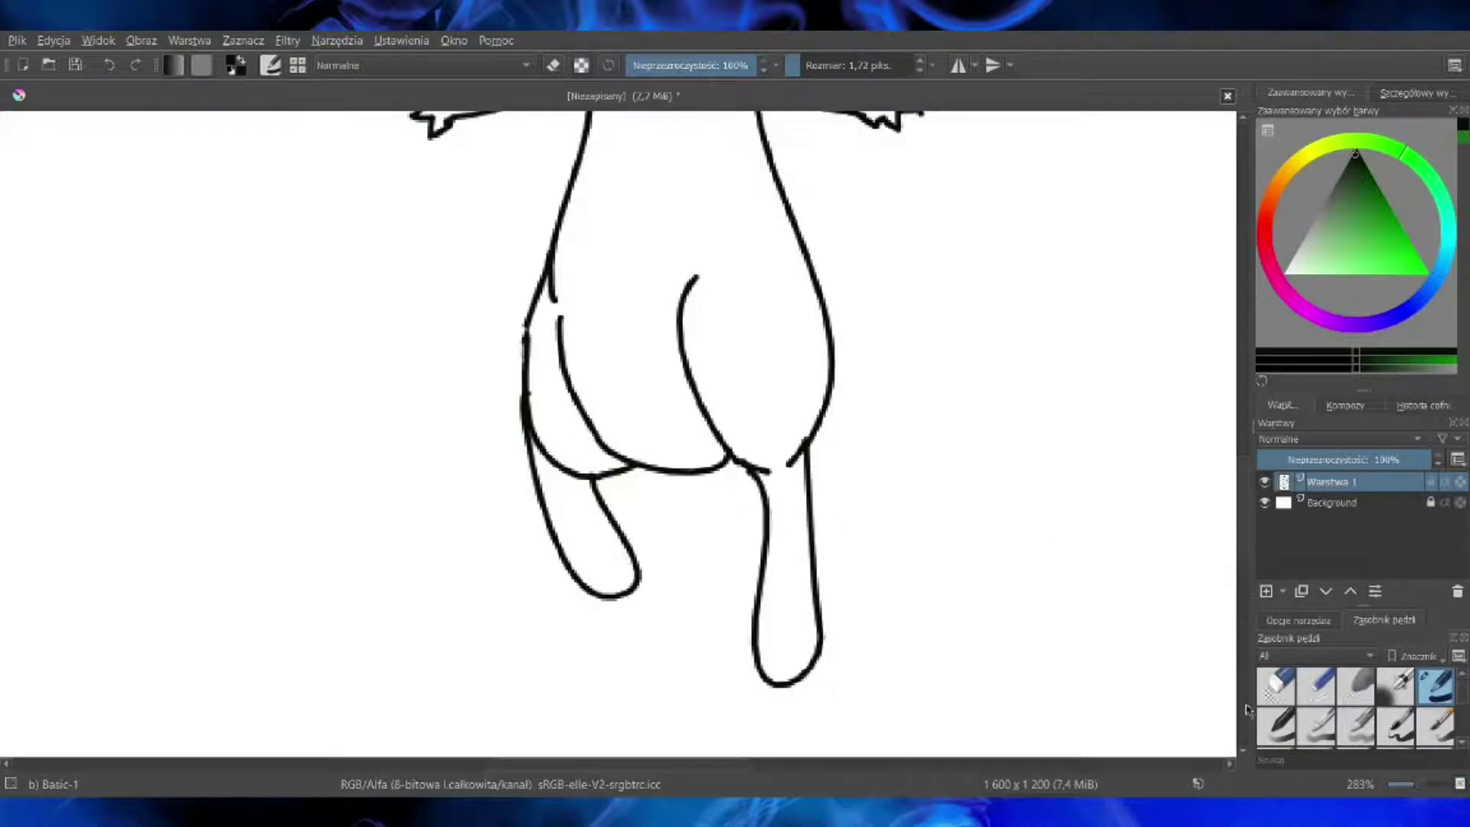
Step: Draw the tail's outer edge as a wide loop from below the right cheek around to the right hip
{"action": "left_click", "coordinate": [1408, 786]}
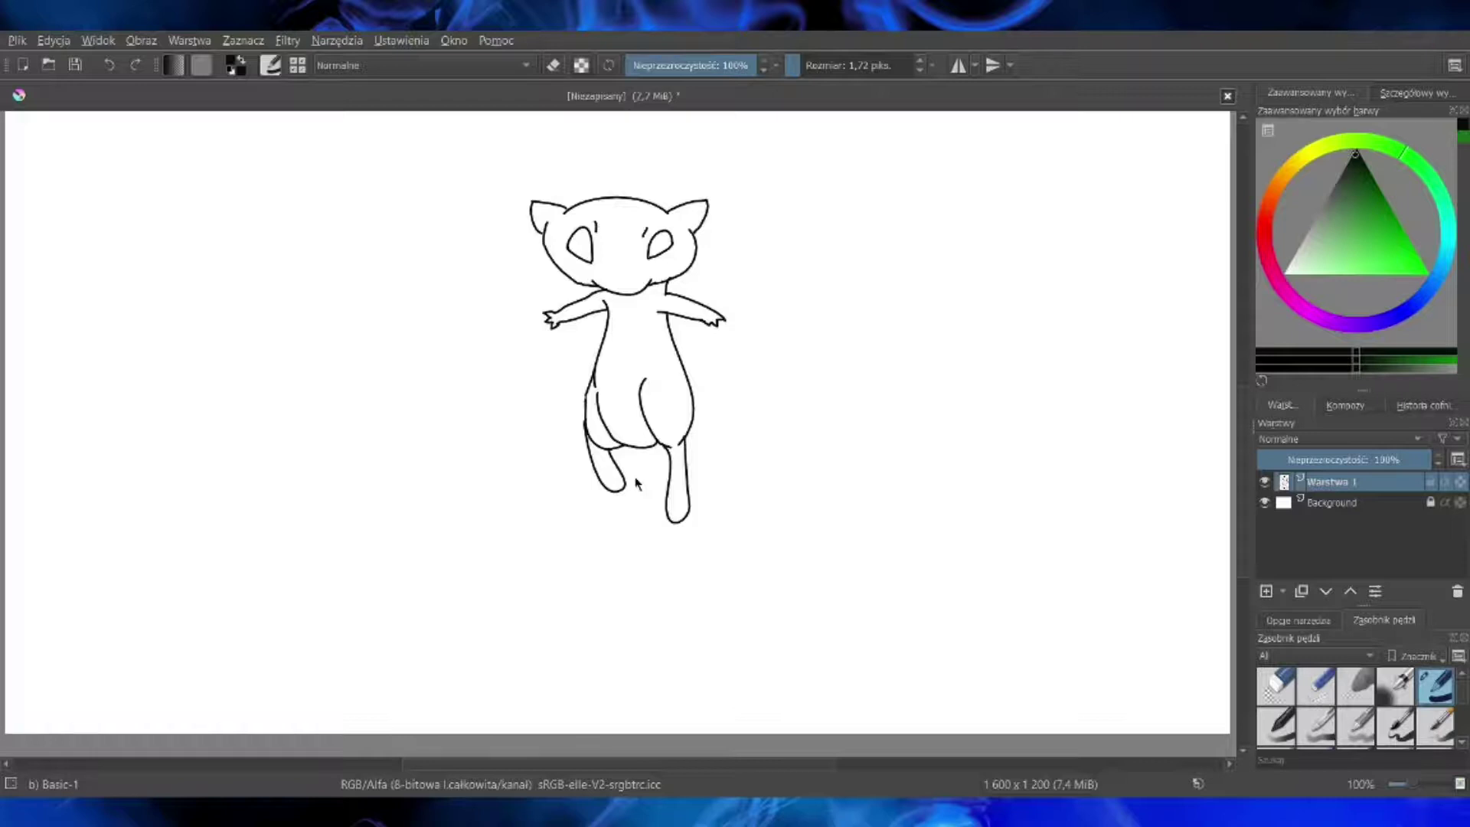
{"action": "mouse_move", "coordinate": [692, 411]}
{"action": "left_mouse_down"}
{"action": "mouse_move", "coordinate": [809, 342]}
{"action": "mouse_move", "coordinate": [814, 277]}
{"action": "mouse_move", "coordinate": [671, 283]}
{"action": "mouse_move", "coordinate": [769, 275]}
{"action": "mouse_move", "coordinate": [695, 394]}
{"action": "left_mouse_up"}
{"action": "key", "text": "ctrl+z"}
{"action": "mouse_move", "coordinate": [666, 287]}
{"action": "left_mouse_down"}
{"action": "mouse_move", "coordinate": [739, 283]}
{"action": "mouse_move", "coordinate": [800, 316]}
{"action": "mouse_move", "coordinate": [702, 383]}
{"action": "left_mouse_up"}
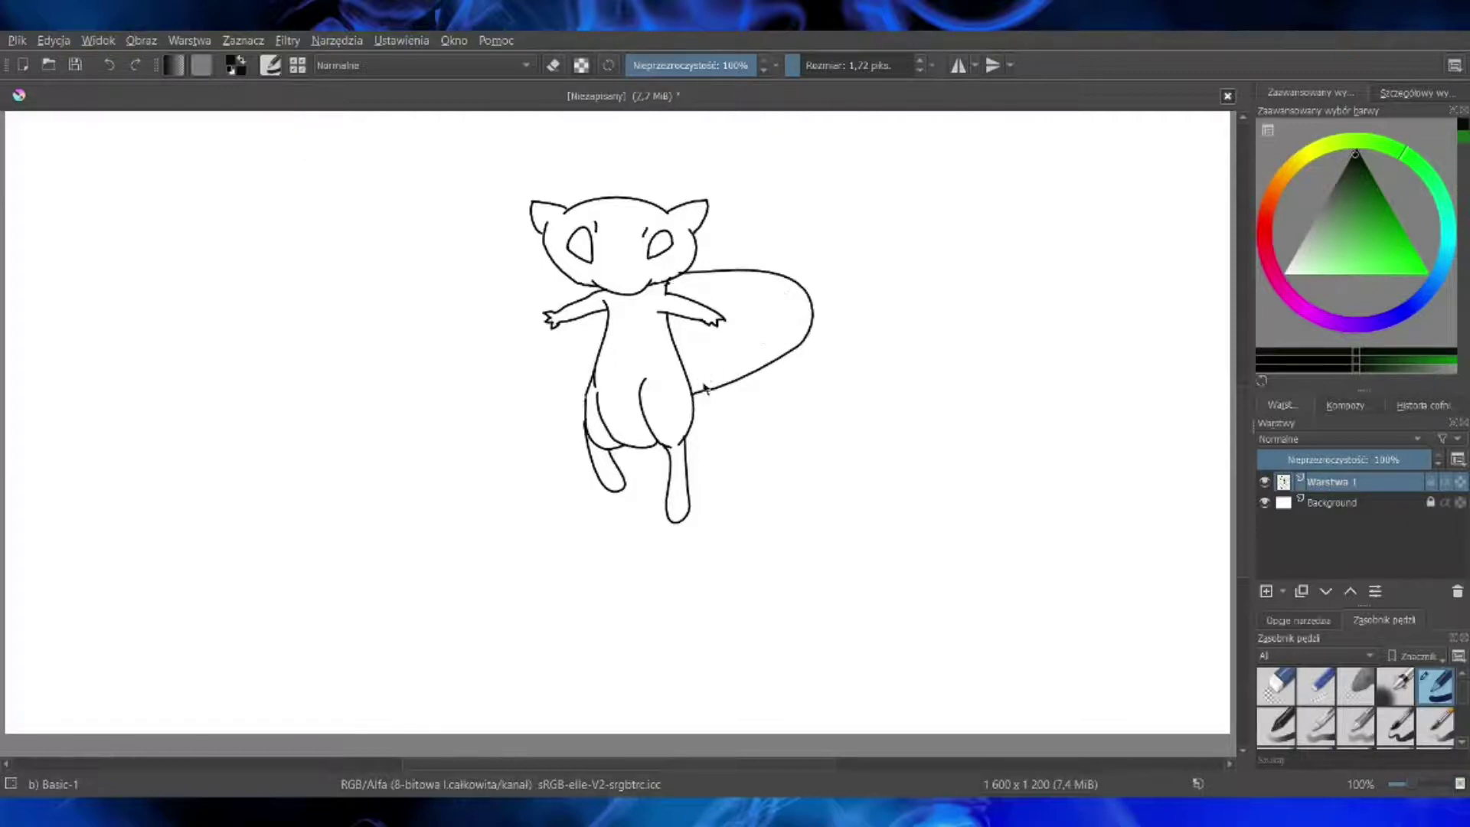
Step: Draw the tail's inner edge parallel to the outer loop, redrawing it until the tail has an even thickness
{"action": "left_click", "coordinate": [108, 67]}
{"action": "mouse_move", "coordinate": [667, 291]}
{"action": "left_mouse_down"}
{"action": "mouse_move", "coordinate": [753, 288]}
{"action": "mouse_move", "coordinate": [799, 312]}
{"action": "mouse_move", "coordinate": [703, 390]}
{"action": "left_mouse_up"}
{"action": "left_click", "coordinate": [115, 72]}
{"action": "mouse_move", "coordinate": [666, 284]}
{"action": "left_mouse_down"}
{"action": "mouse_move", "coordinate": [739, 287]}
{"action": "mouse_move", "coordinate": [796, 337]}
{"action": "mouse_move", "coordinate": [688, 383]}
{"action": "left_mouse_up"}
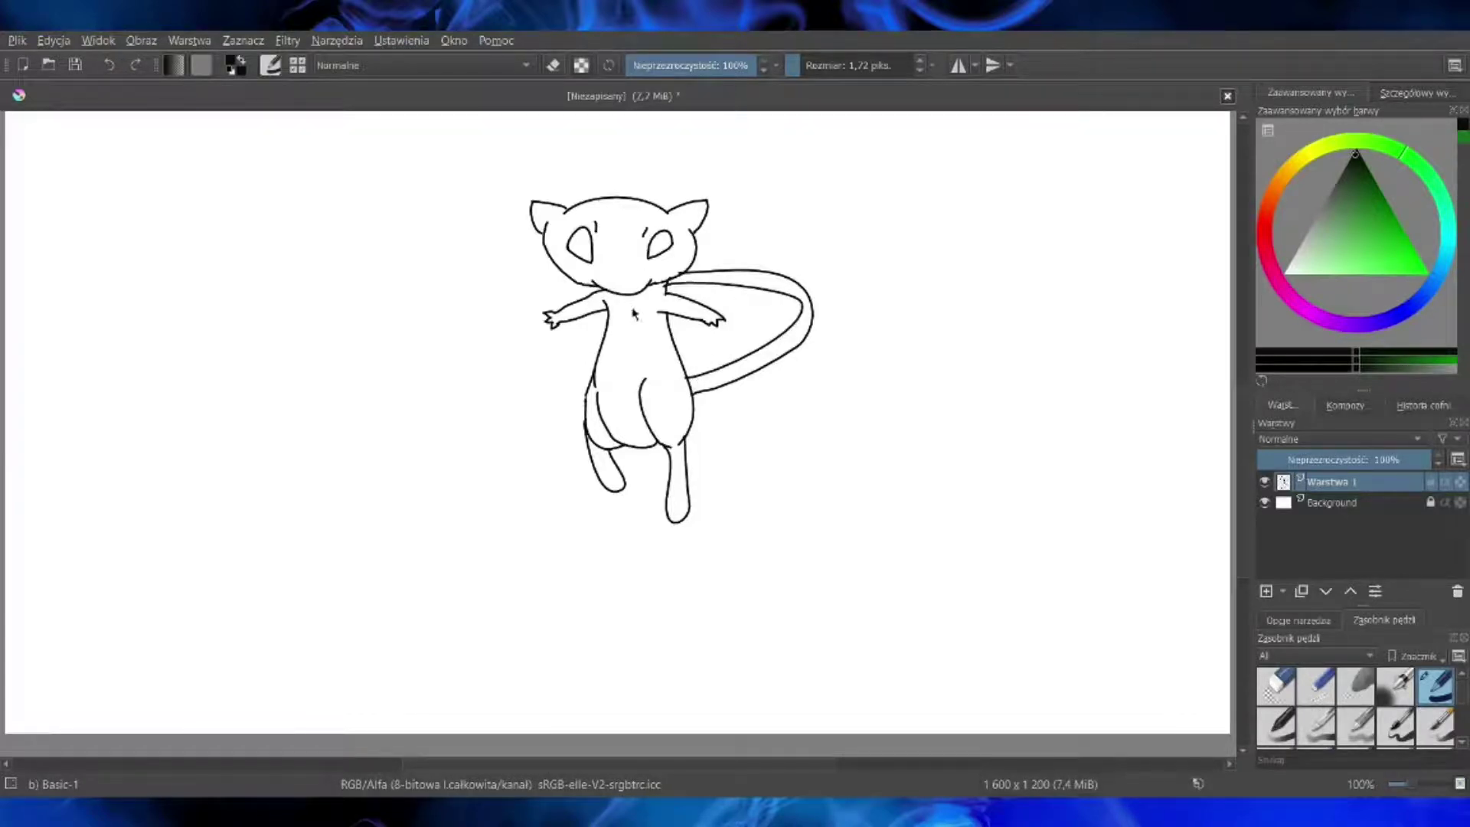
{"action": "left_click", "coordinate": [110, 66]}
{"action": "mouse_move", "coordinate": [667, 291]}
{"action": "left_mouse_down"}
{"action": "mouse_move", "coordinate": [759, 286]}
{"action": "mouse_move", "coordinate": [800, 307]}
{"action": "mouse_move", "coordinate": [731, 370]}
{"action": "mouse_move", "coordinate": [684, 379]}
{"action": "left_mouse_up"}
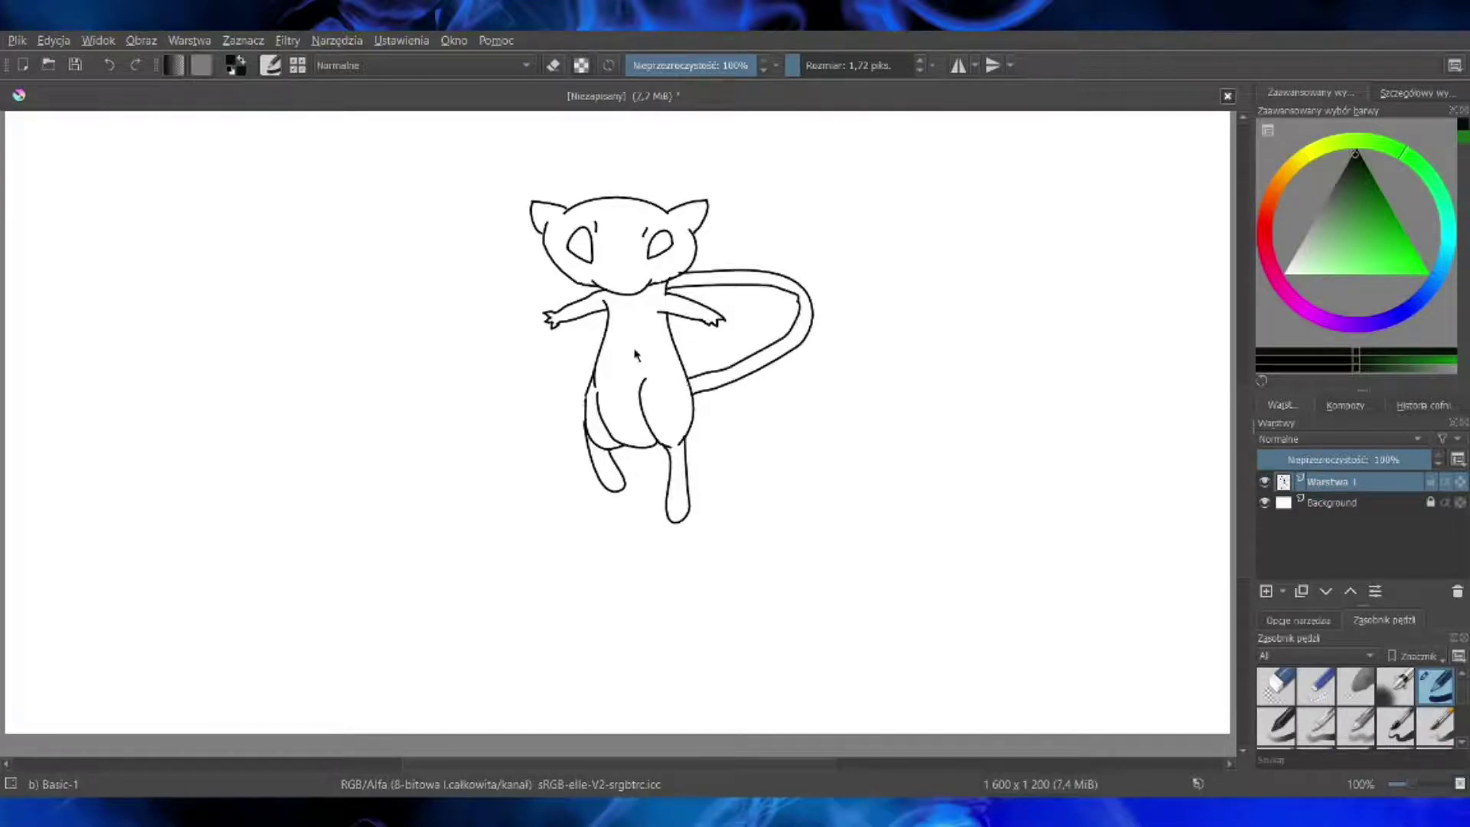
{"action": "scroll", "coordinate": [574, 291], "scroll_direction": "up", "scroll_amount": 1}
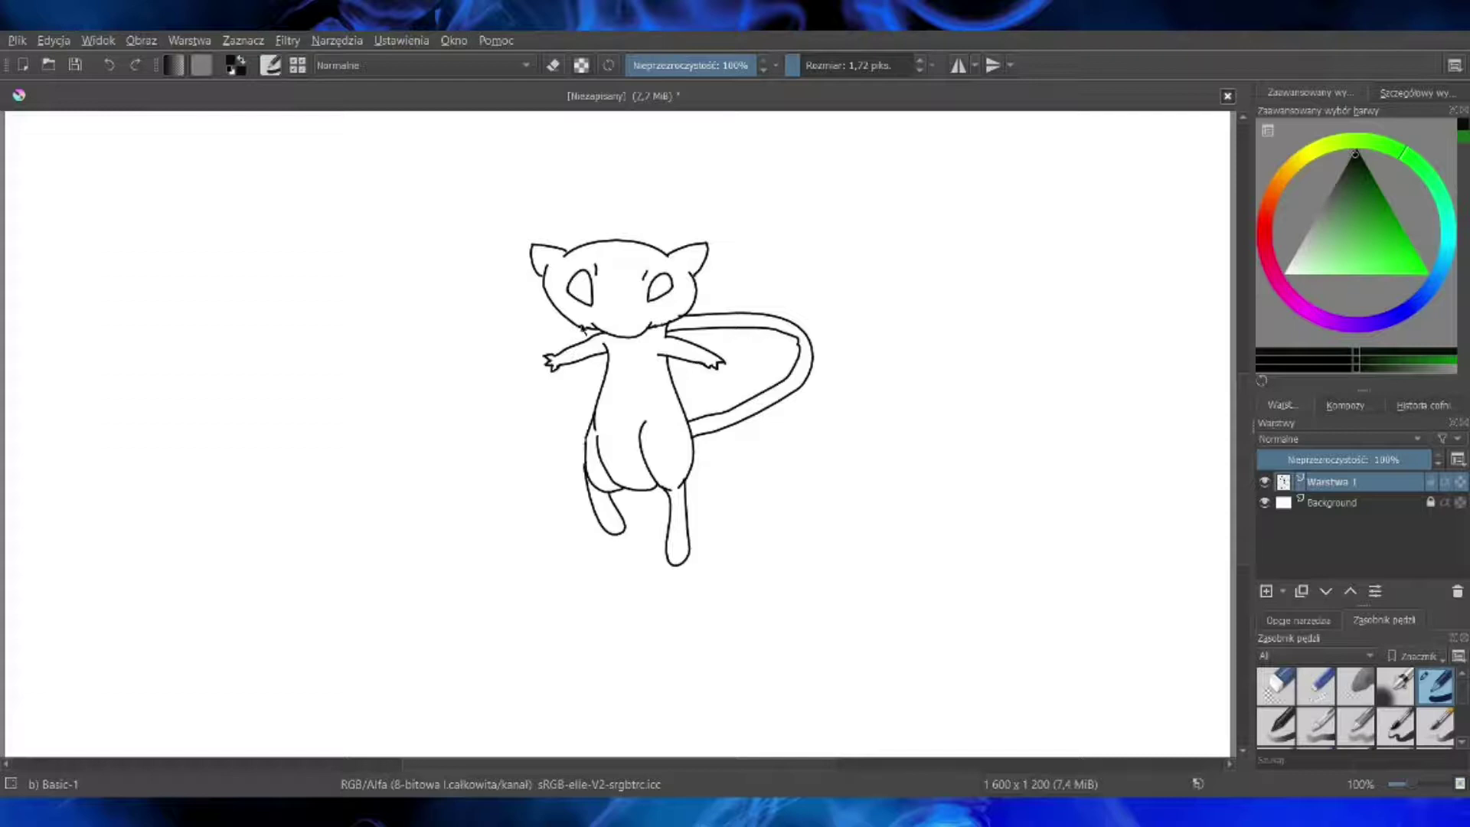
Step: Draw the two parallel edges of the tail's second curve left of the head, redrawing the inner edge until the tail is narrow
{"action": "mouse_move", "coordinate": [584, 347]}
{"action": "left_mouse_down"}
{"action": "mouse_move", "coordinate": [469, 342]}
{"action": "mouse_move", "coordinate": [389, 279]}
{"action": "mouse_move", "coordinate": [486, 182]}
{"action": "left_mouse_up"}
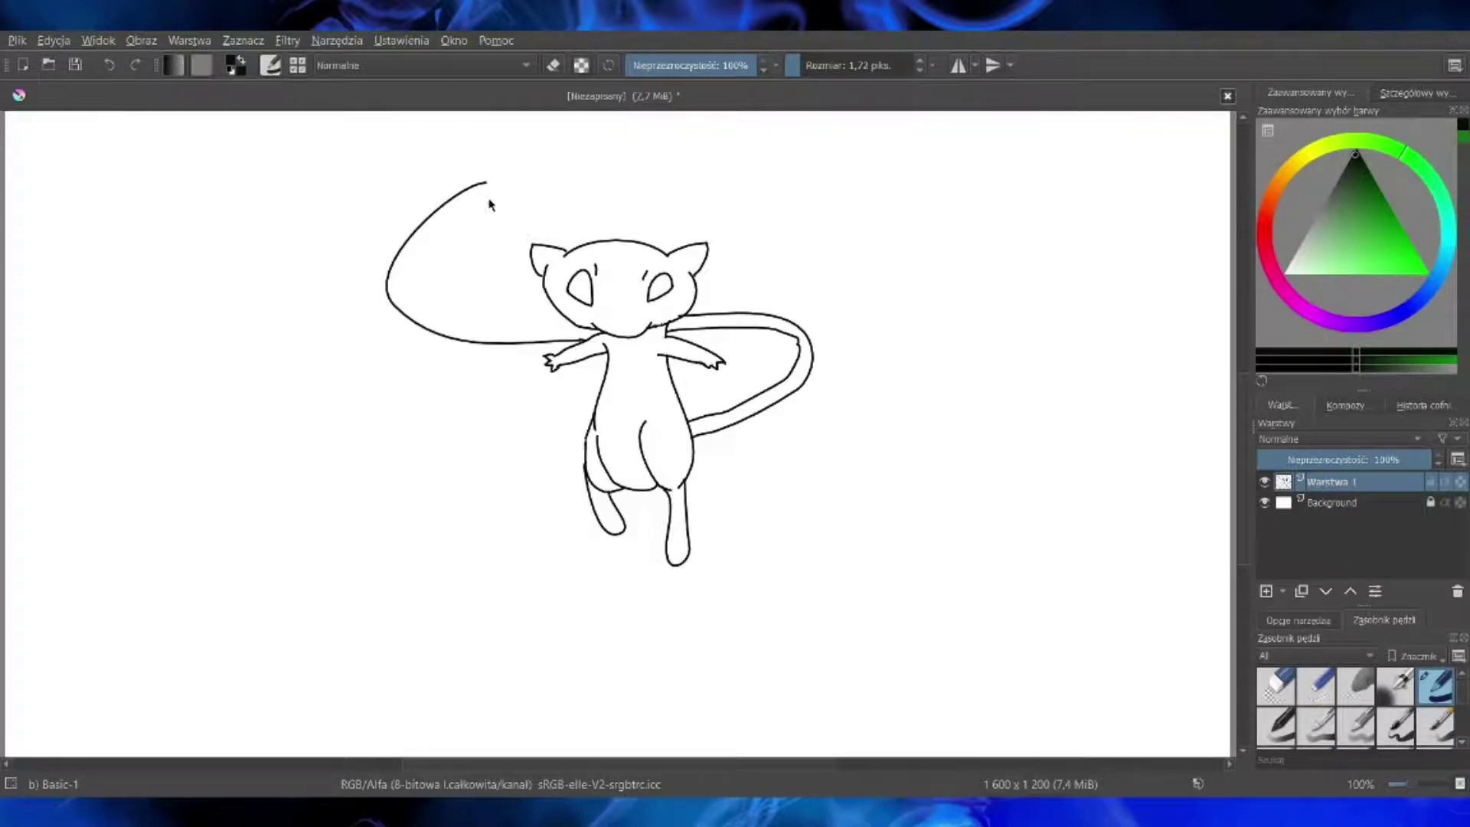
{"action": "mouse_move", "coordinate": [486, 193]}
{"action": "left_mouse_down"}
{"action": "mouse_move", "coordinate": [421, 249]}
{"action": "mouse_move", "coordinate": [414, 303]}
{"action": "mouse_move", "coordinate": [493, 337]}
{"action": "mouse_move", "coordinate": [582, 340]}
{"action": "left_mouse_up"}
{"action": "key", "text": "ctrl+z"}
{"action": "mouse_move", "coordinate": [482, 200]}
{"action": "left_mouse_down"}
{"action": "mouse_move", "coordinate": [438, 240]}
{"action": "mouse_move", "coordinate": [435, 311]}
{"action": "mouse_move", "coordinate": [584, 326]}
{"action": "left_mouse_up"}
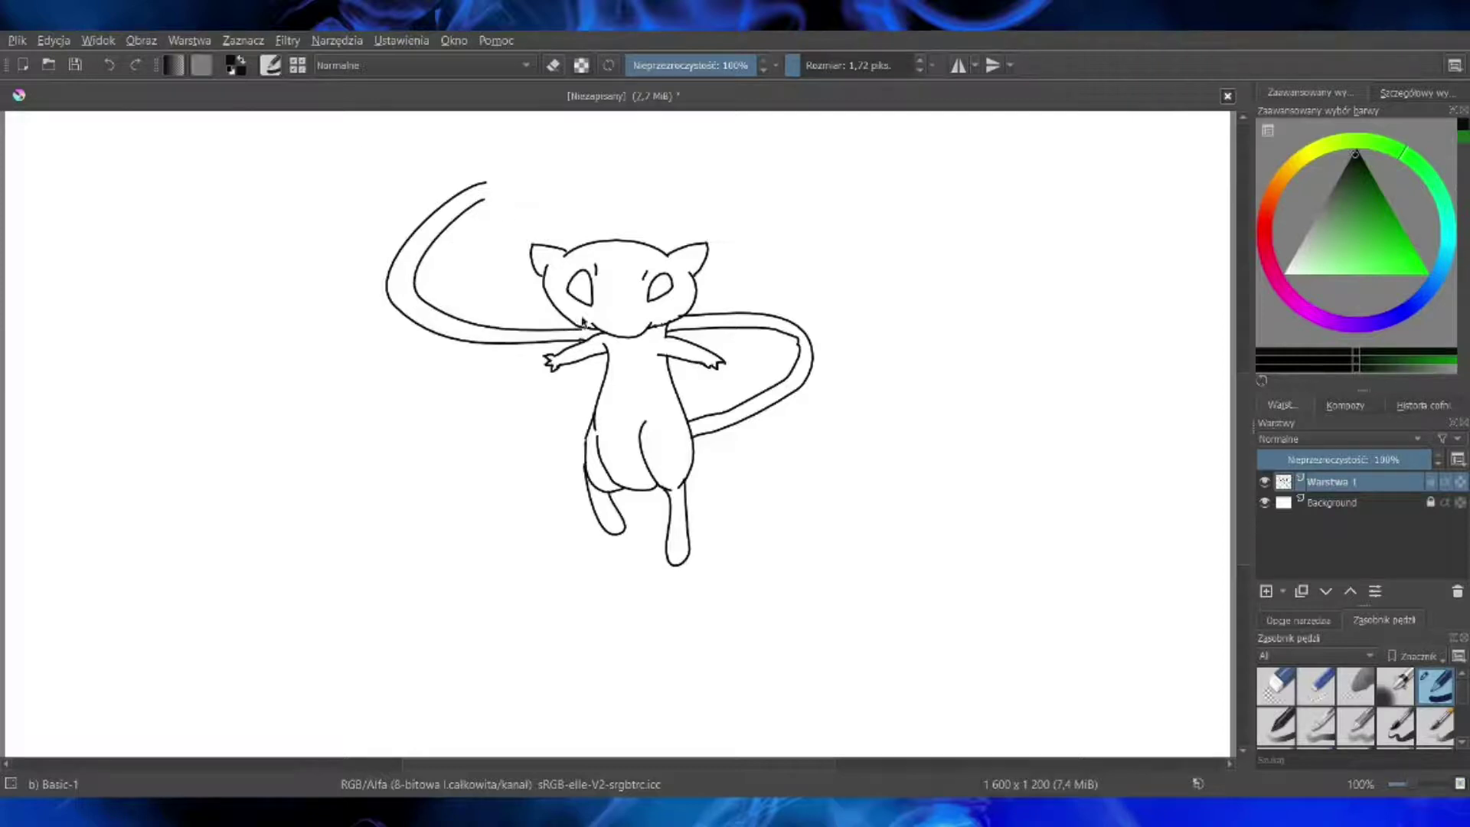
{"action": "key", "text": "ctrl+z"}
{"action": "mouse_move", "coordinate": [489, 197]}
{"action": "left_mouse_down"}
{"action": "mouse_move", "coordinate": [405, 281]}
{"action": "mouse_move", "coordinate": [448, 324]}
{"action": "mouse_move", "coordinate": [590, 334]}
{"action": "left_mouse_up"}
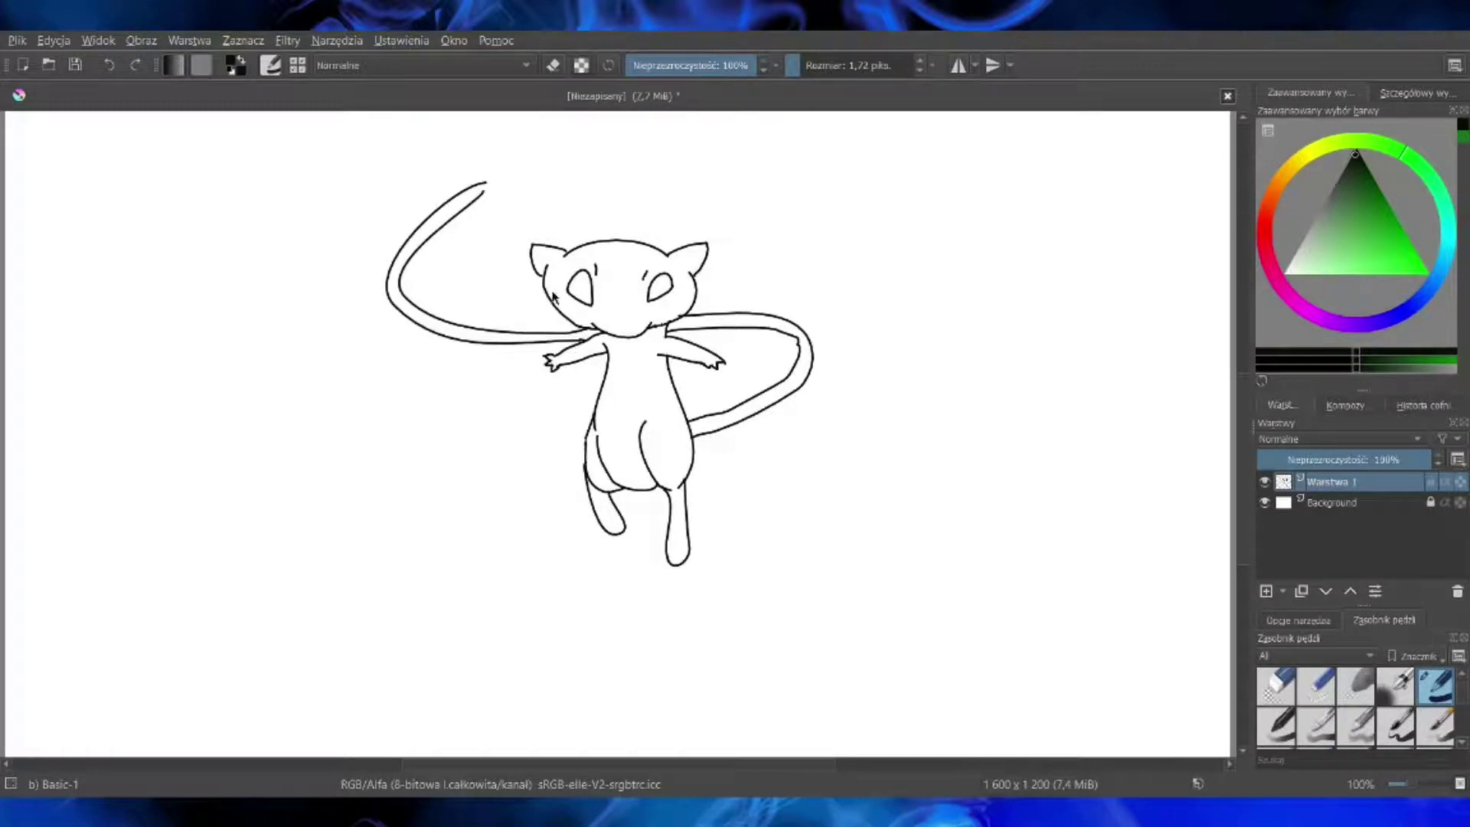
Step: Draw a large teardrop-shaped tail tip above the head and erase the stray line where it joins the tail
{"action": "scroll", "coordinate": [1240, 429], "scroll_direction": "up", "scroll_amount": 2}
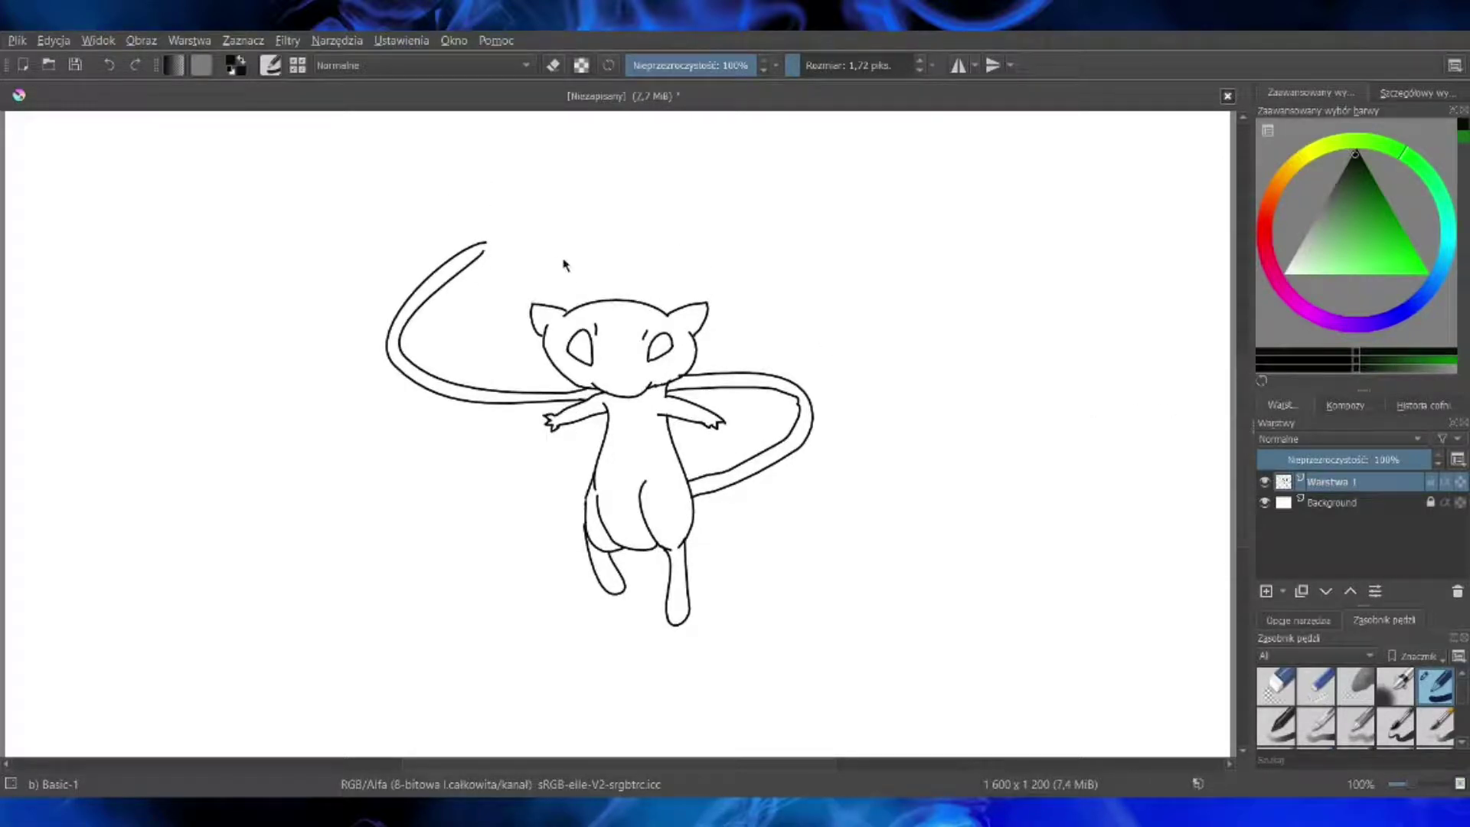
{"action": "mouse_move", "coordinate": [484, 243]}
{"action": "left_mouse_down"}
{"action": "mouse_move", "coordinate": [537, 199]}
{"action": "mouse_move", "coordinate": [626, 163]}
{"action": "mouse_move", "coordinate": [597, 227]}
{"action": "mouse_move", "coordinate": [484, 253]}
{"action": "left_mouse_up"}
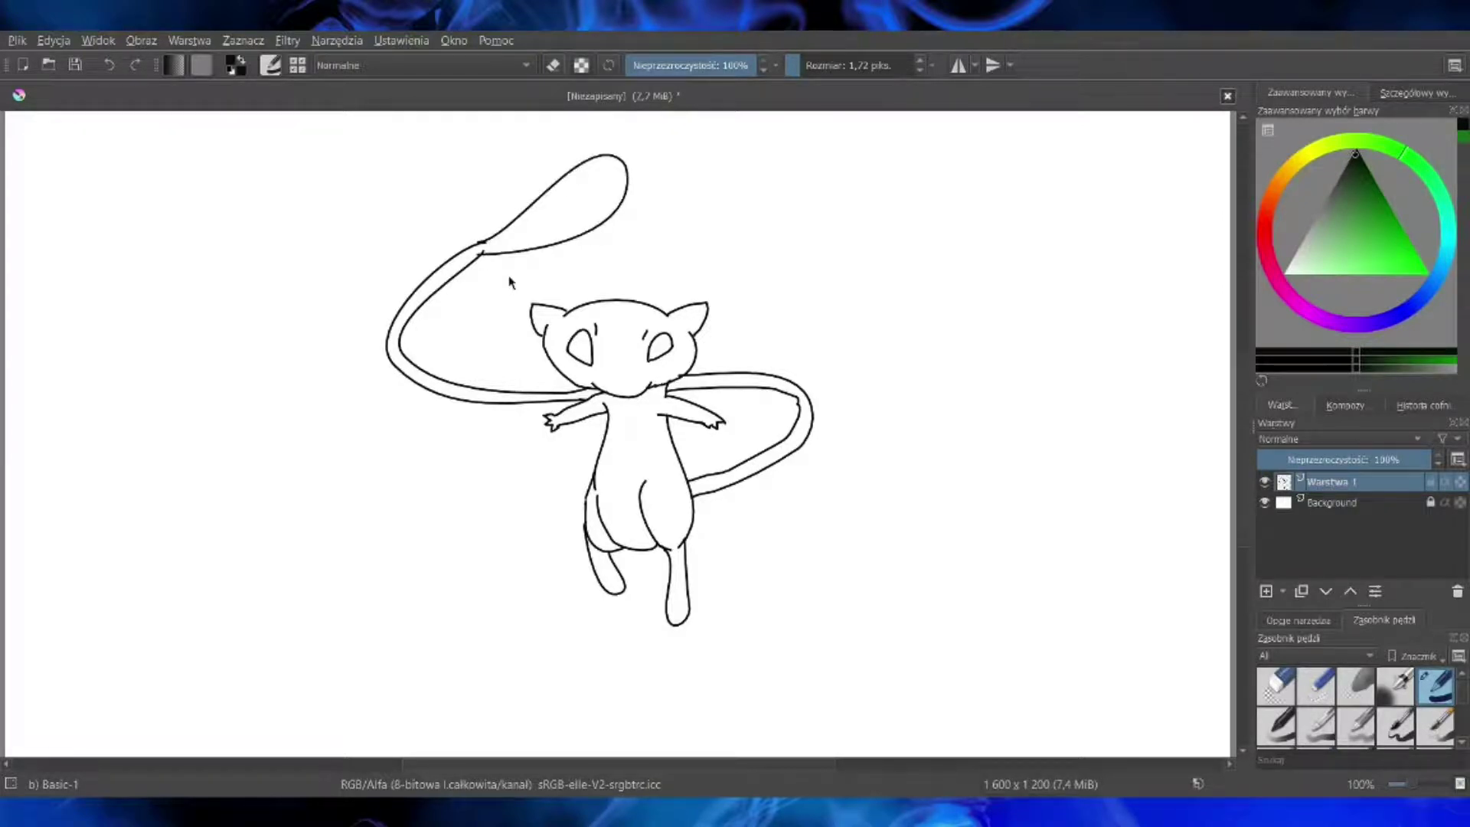
{"action": "left_click", "coordinate": [1417, 786]}
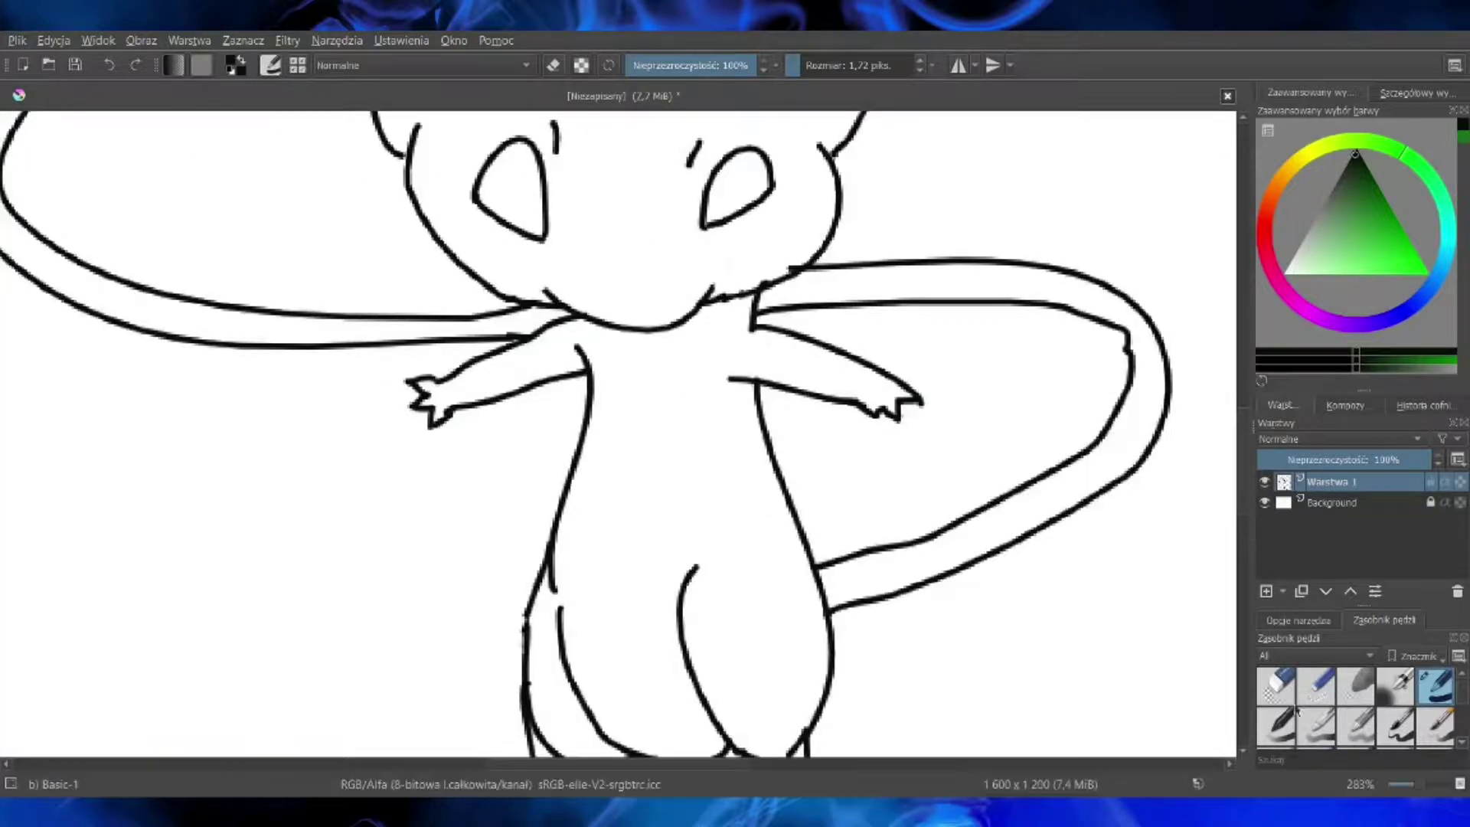
{"action": "left_click", "coordinate": [1415, 785]}
{"action": "left_click_drag", "start_coordinate": [1245, 510], "coordinate": [1244, 500]}
{"action": "left_click", "coordinate": [553, 67]}
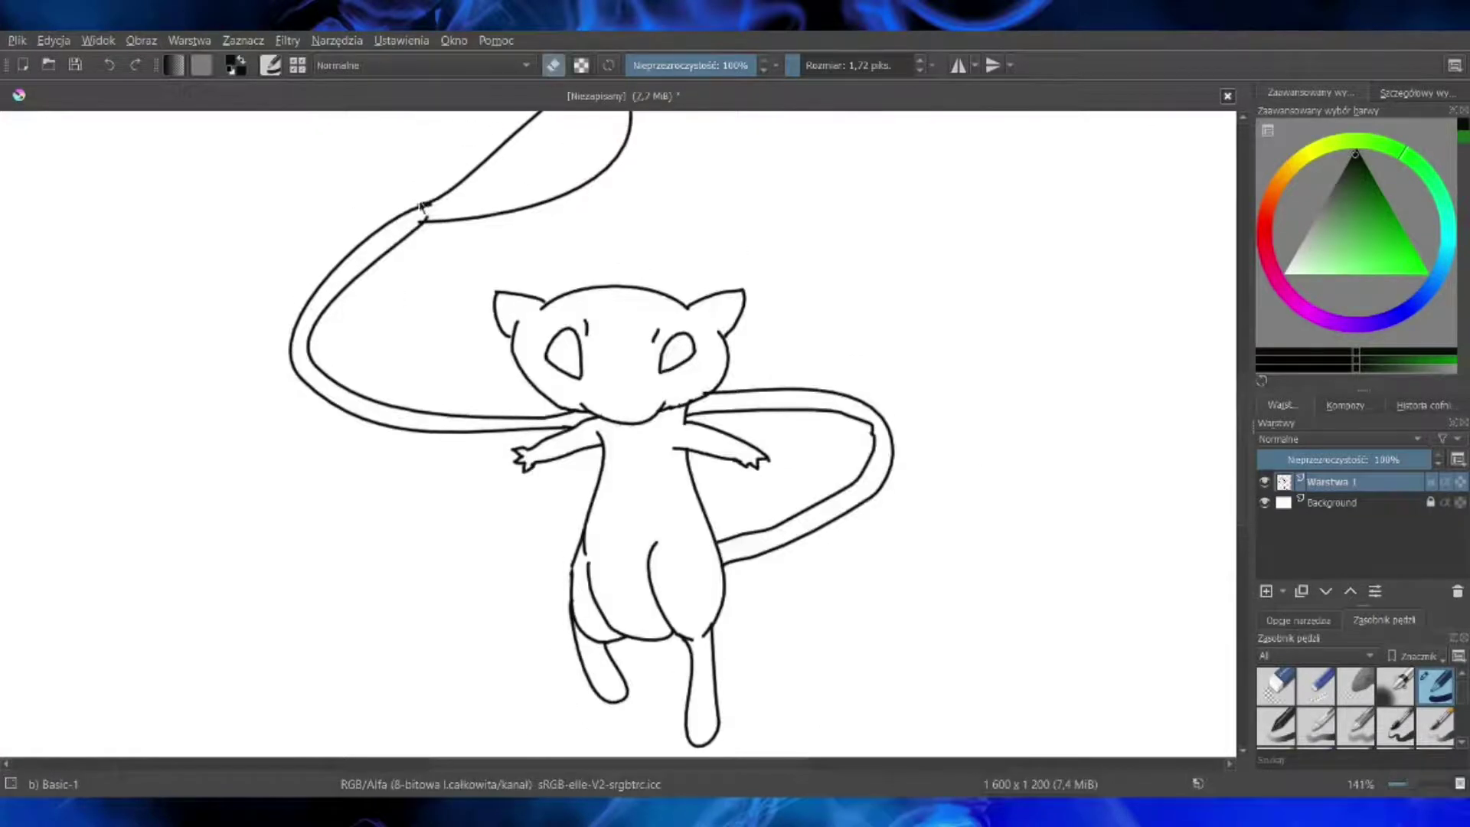
{"action": "left_click_drag", "start_coordinate": [428, 215], "coordinate": [429, 204]}
{"action": "left_click", "coordinate": [552, 67]}
Step: Draw a dividing line inside each eye and fill the inner-facing left section and outer right section with blue as irises
{"action": "left_click_drag", "start_coordinate": [674, 337], "coordinate": [668, 371]}
{"action": "left_click_drag", "start_coordinate": [573, 329], "coordinate": [574, 372]}
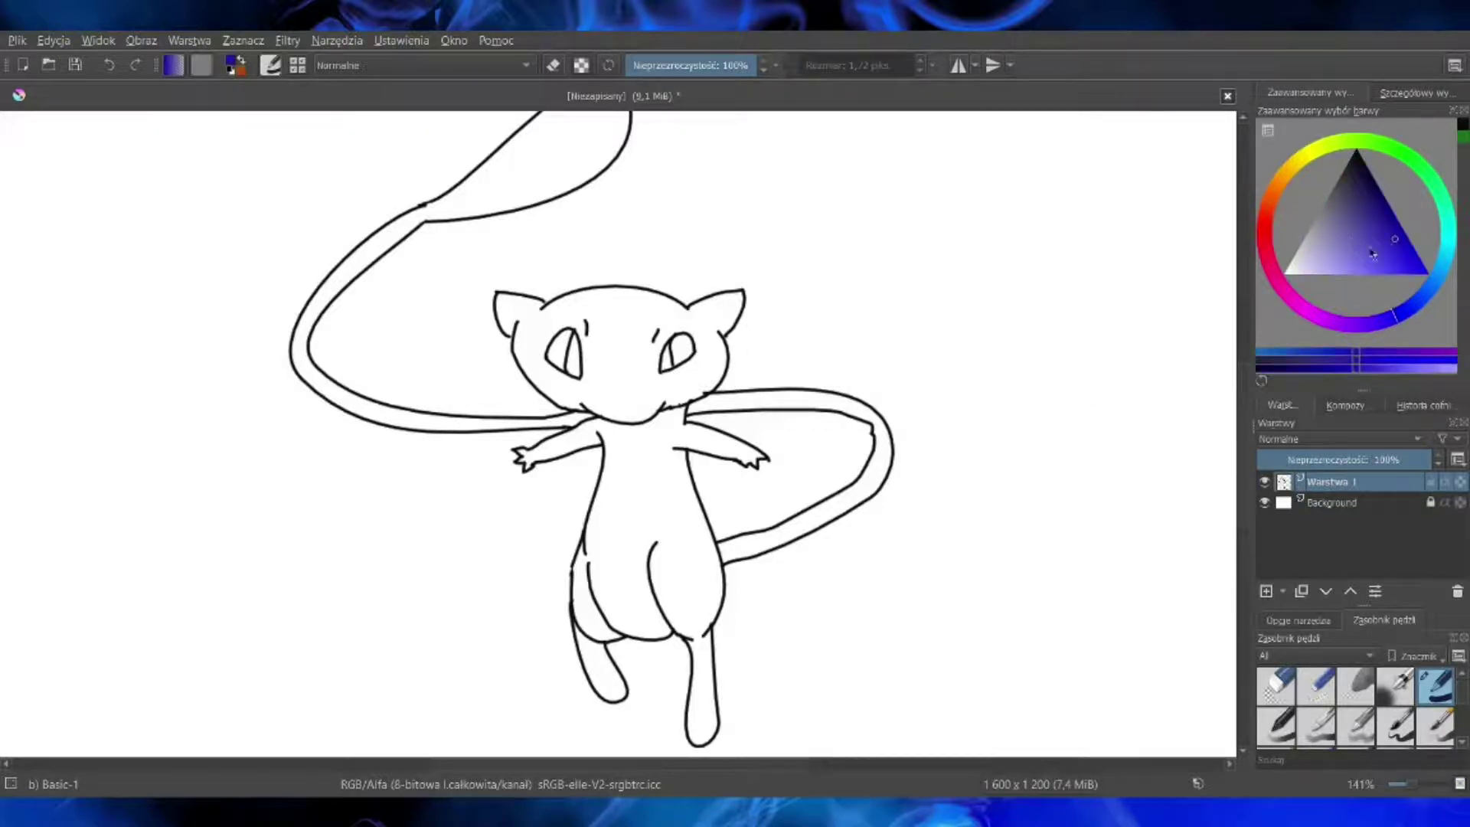
{"action": "left_click", "coordinate": [1394, 251]}
{"action": "left_click_drag", "start_coordinate": [583, 373], "coordinate": [573, 354]}
{"action": "left_click_drag", "start_coordinate": [683, 349], "coordinate": [678, 360]}
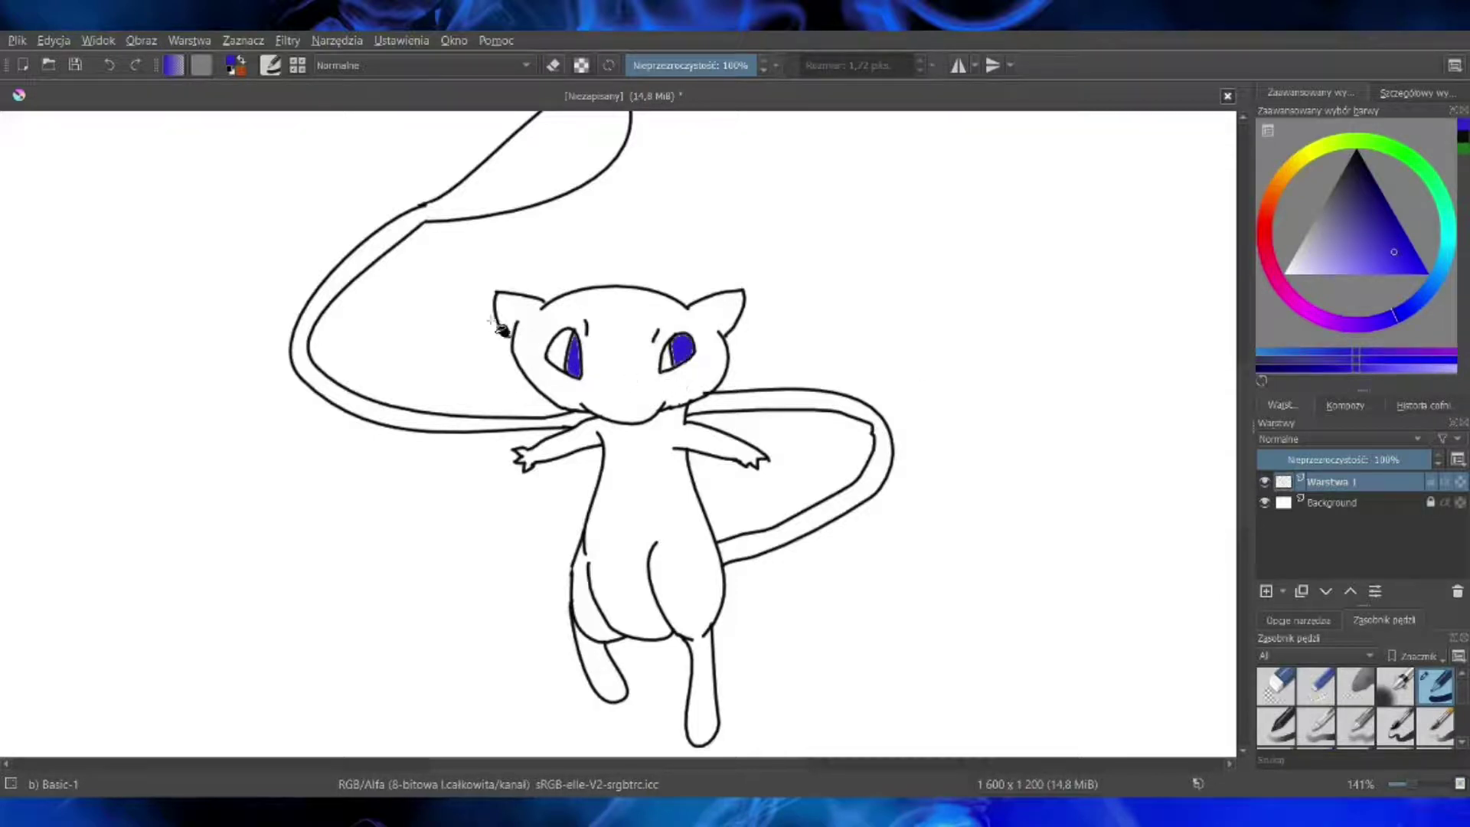
Step: Paint a small round white highlight in the upper part of each blue iris
{"action": "key", "text": "d"}
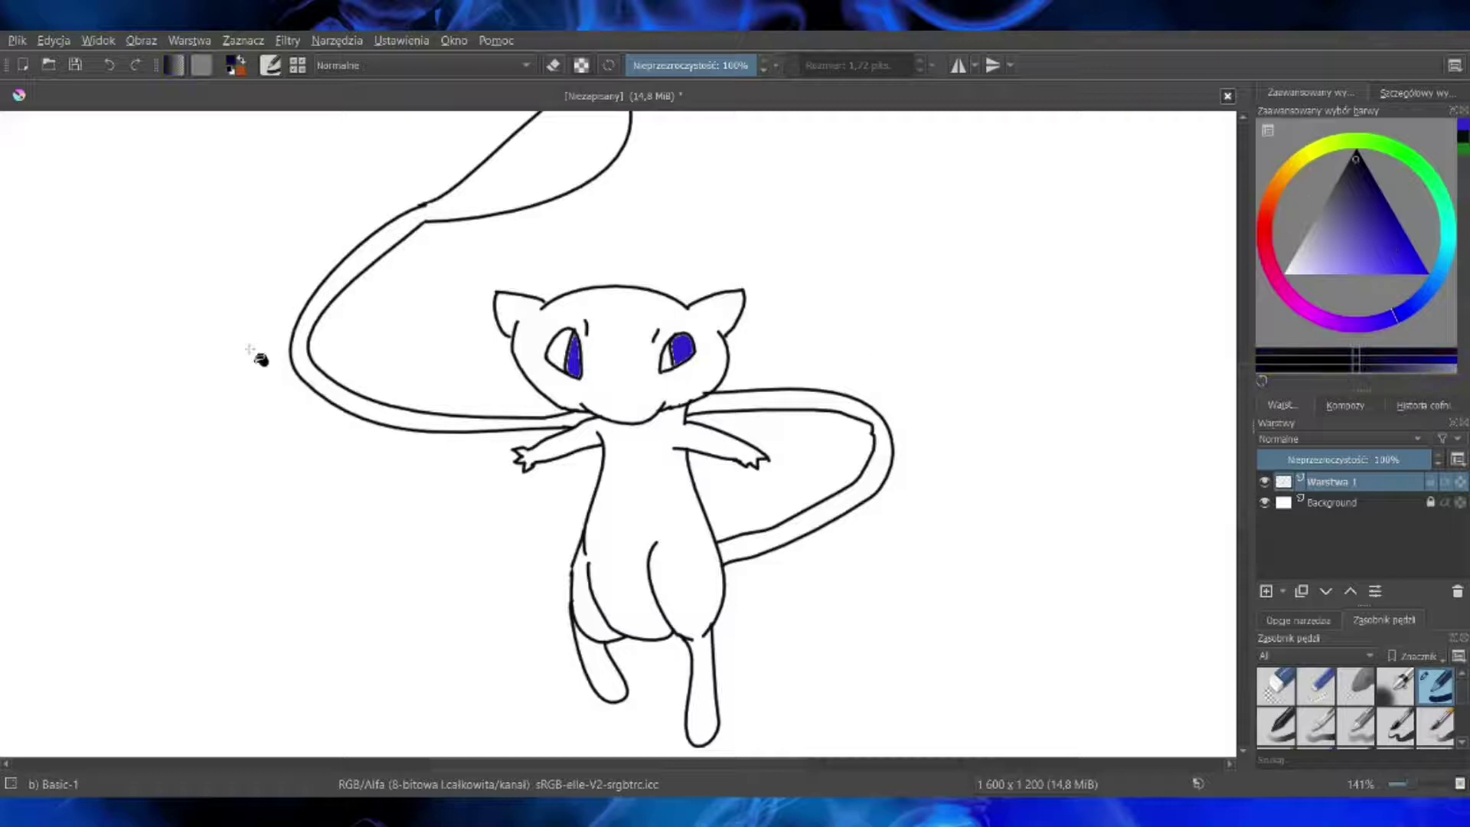
{"action": "left_click", "coordinate": [30, 203]}
{"action": "left_click_drag", "start_coordinate": [1412, 783], "coordinate": [1418, 785]}
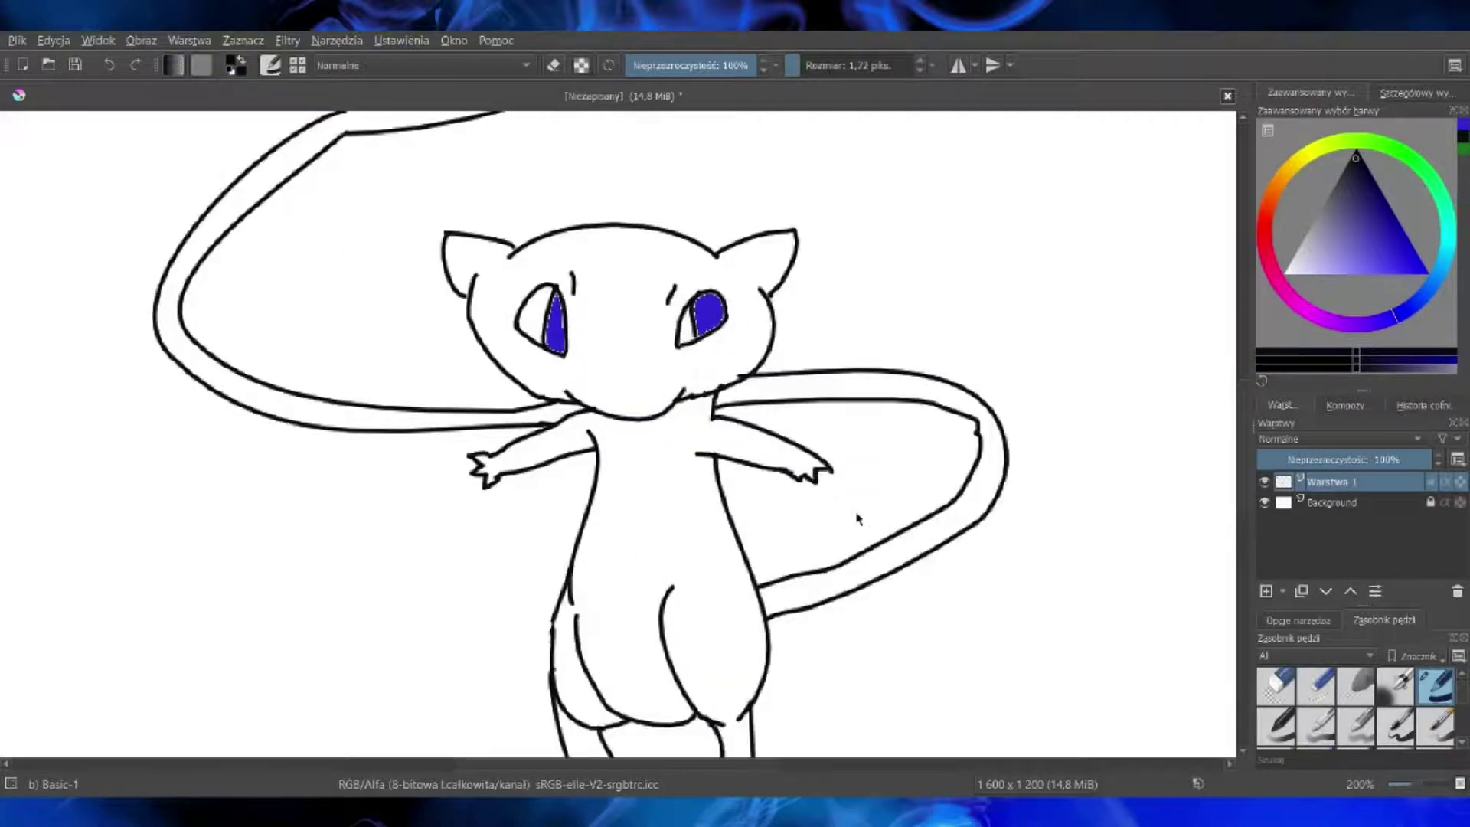
{"action": "left_click", "coordinate": [1293, 275]}
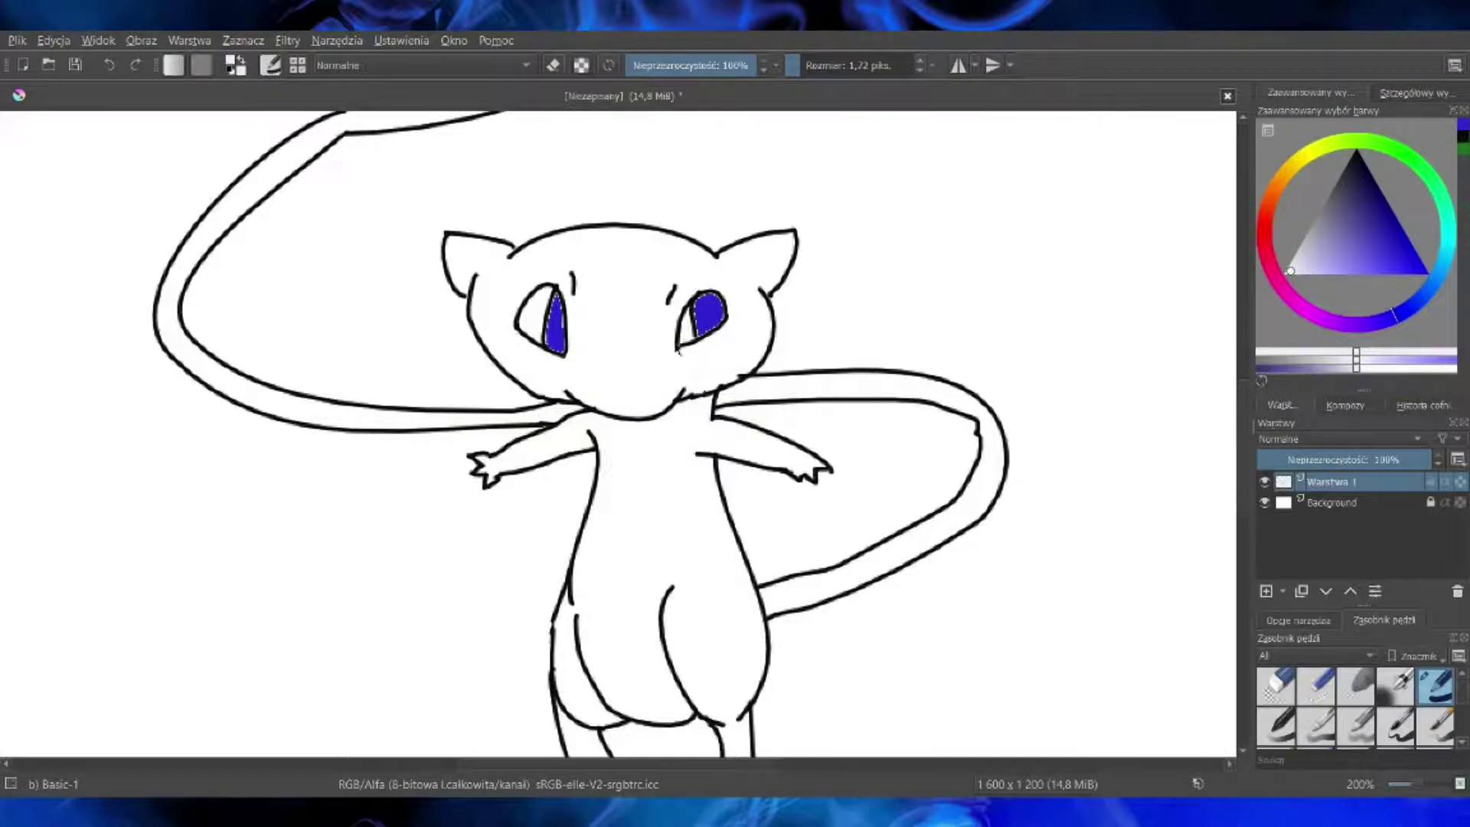
{"action": "left_click", "coordinate": [14, 148]}
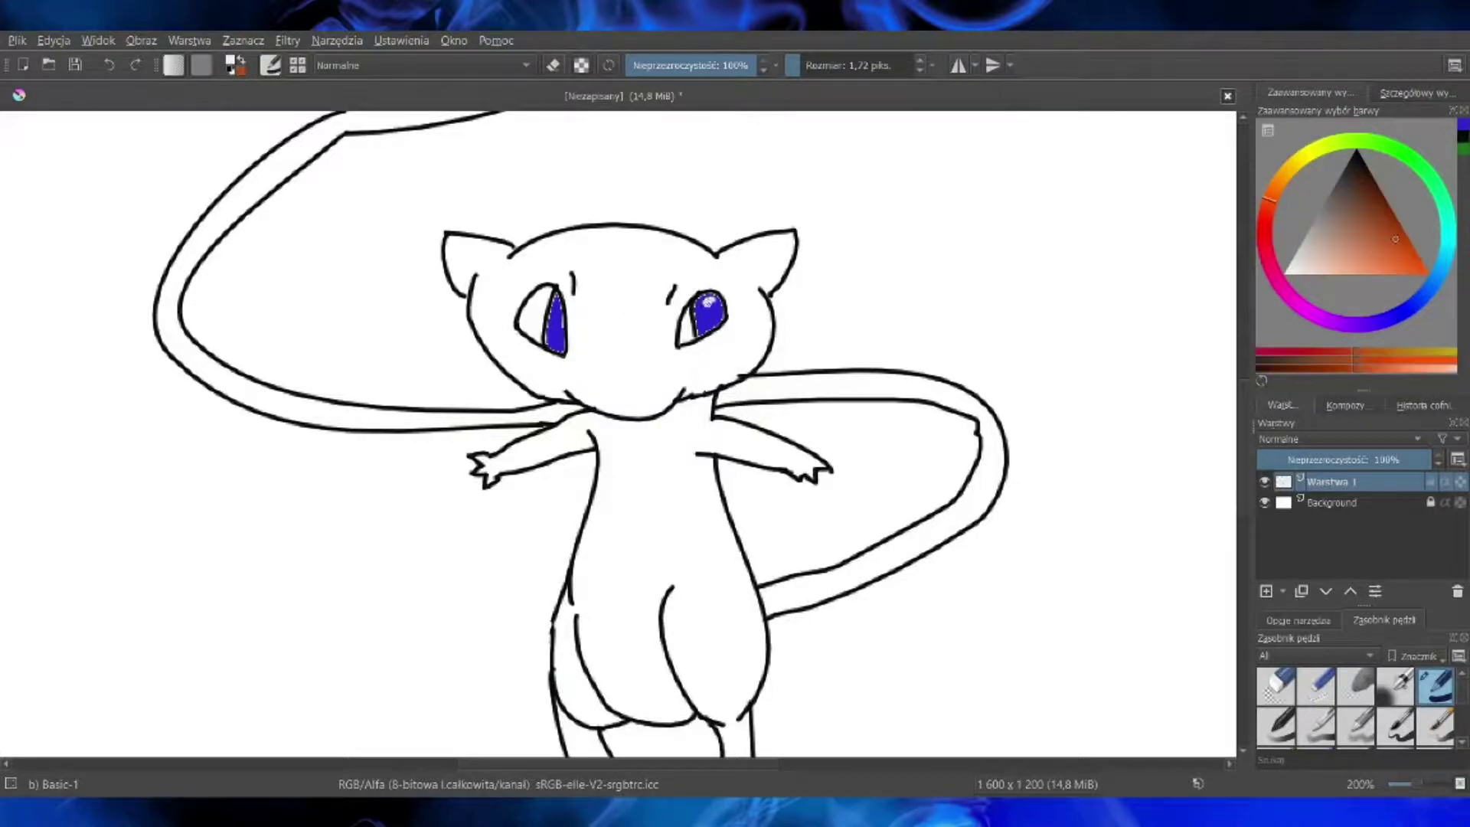
{"action": "left_click", "coordinate": [708, 305]}
{"action": "left_click", "coordinate": [109, 67]}
{"action": "left_click_drag", "start_coordinate": [710, 301], "coordinate": [712, 305]}
Step: Paint black pupils around the white highlights in both eyes
{"action": "left_click", "coordinate": [1462, 149]}
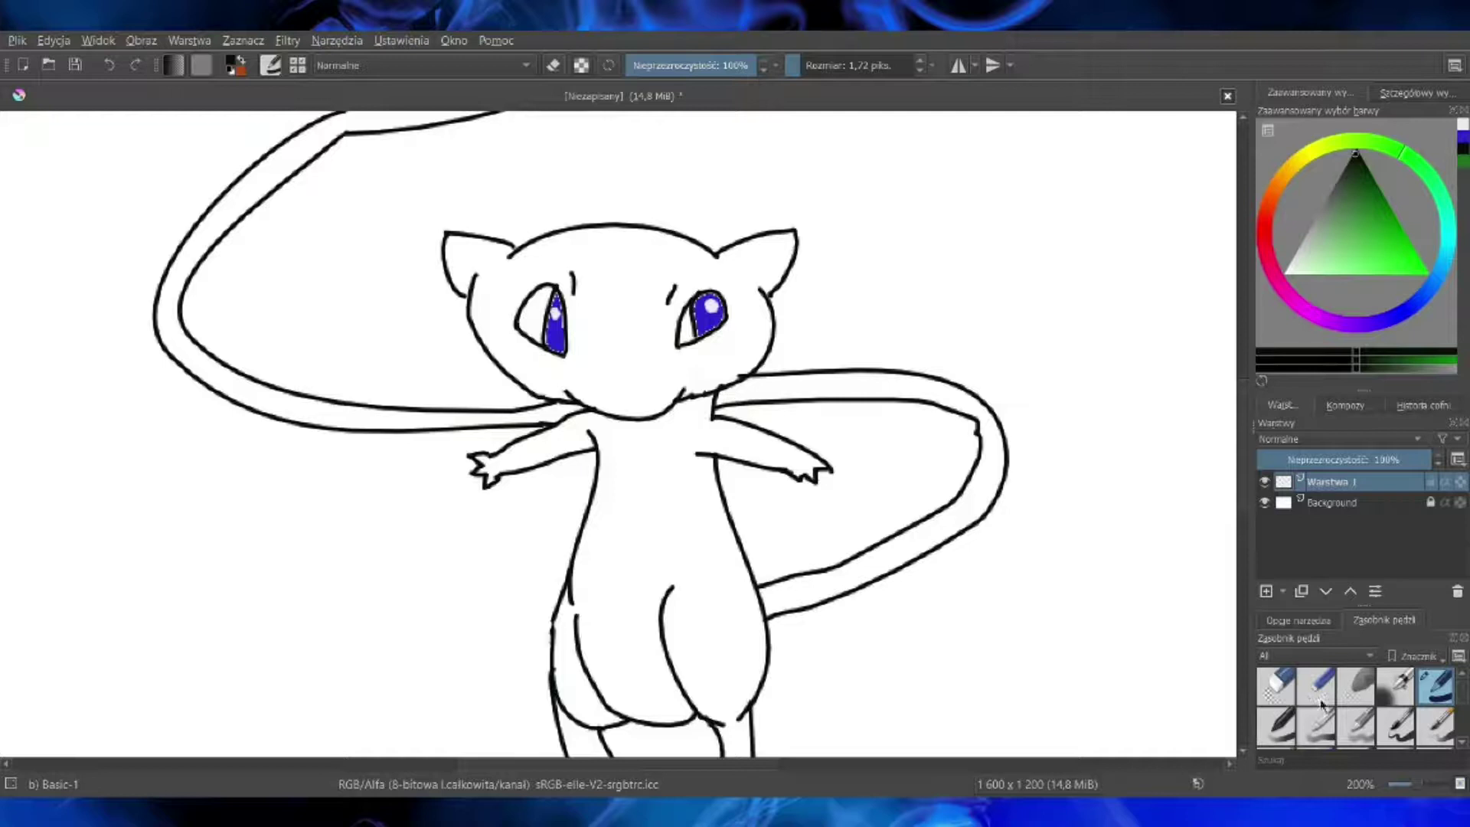
{"action": "left_click_drag", "start_coordinate": [1404, 786], "coordinate": [1421, 788]}
{"action": "mouse_move", "coordinate": [531, 255]}
{"action": "left_mouse_down"}
{"action": "mouse_move", "coordinate": [527, 241]}
{"action": "mouse_move", "coordinate": [537, 271]}
{"action": "left_mouse_up"}
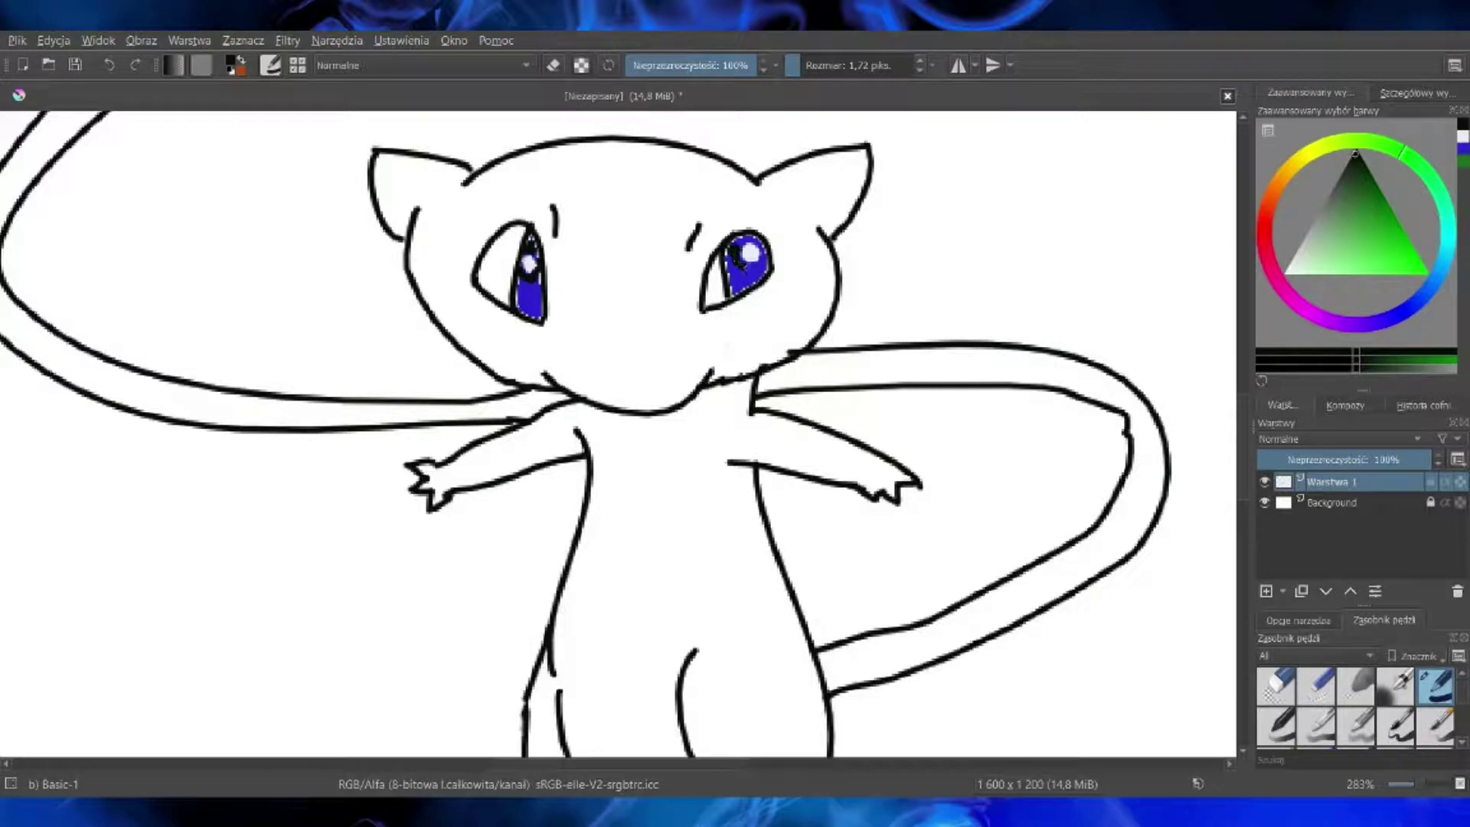
{"action": "mouse_move", "coordinate": [766, 260]}
{"action": "left_mouse_down"}
{"action": "mouse_move", "coordinate": [742, 244]}
{"action": "mouse_move", "coordinate": [765, 236]}
{"action": "left_mouse_up"}
Step: Fill the head, body, arms and both legs with light pink
{"action": "left_click", "coordinate": [1276, 288]}
{"action": "left_click", "coordinate": [1321, 264]}
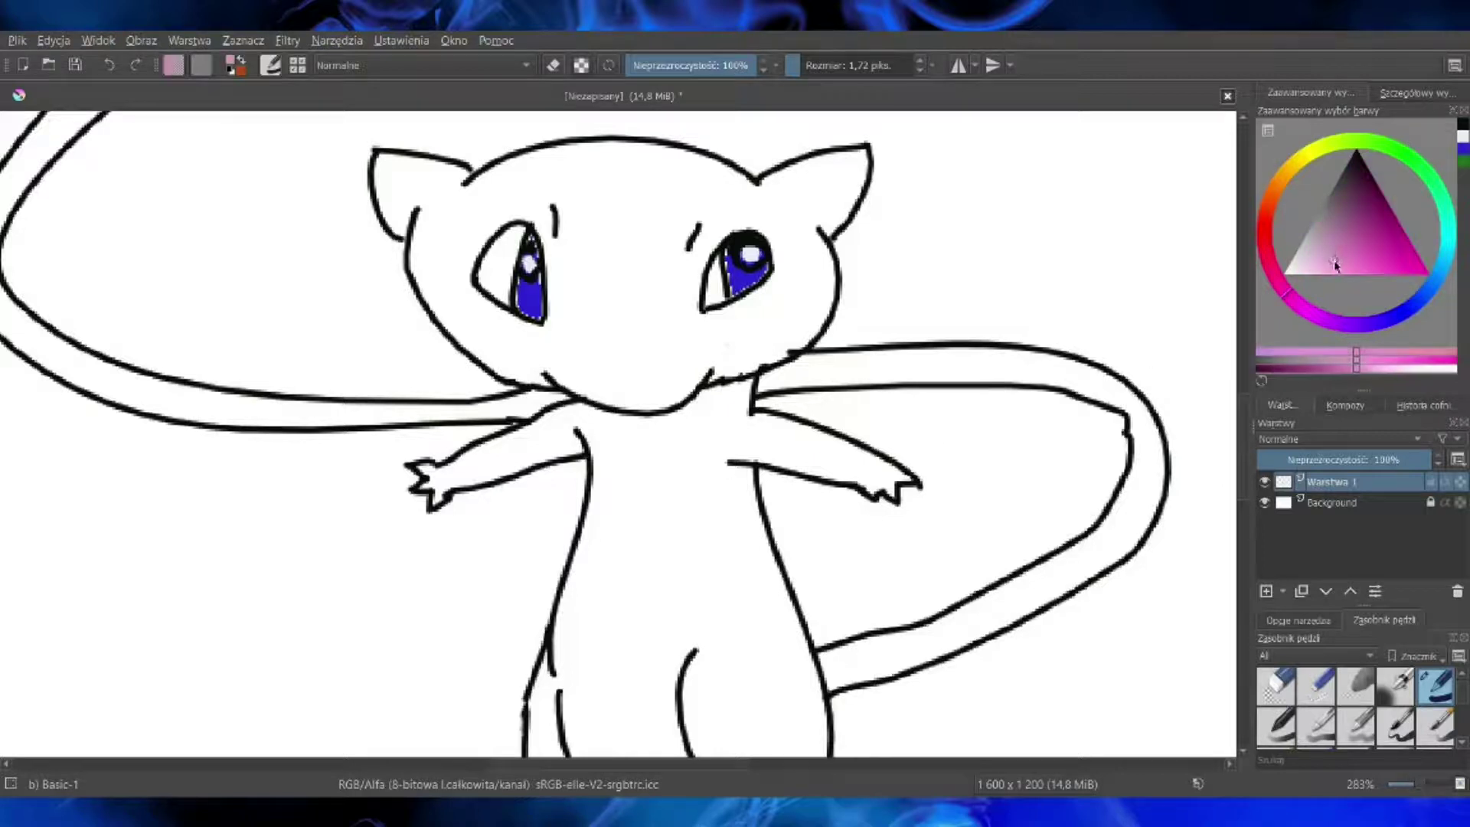
{"action": "key", "text": "f"}
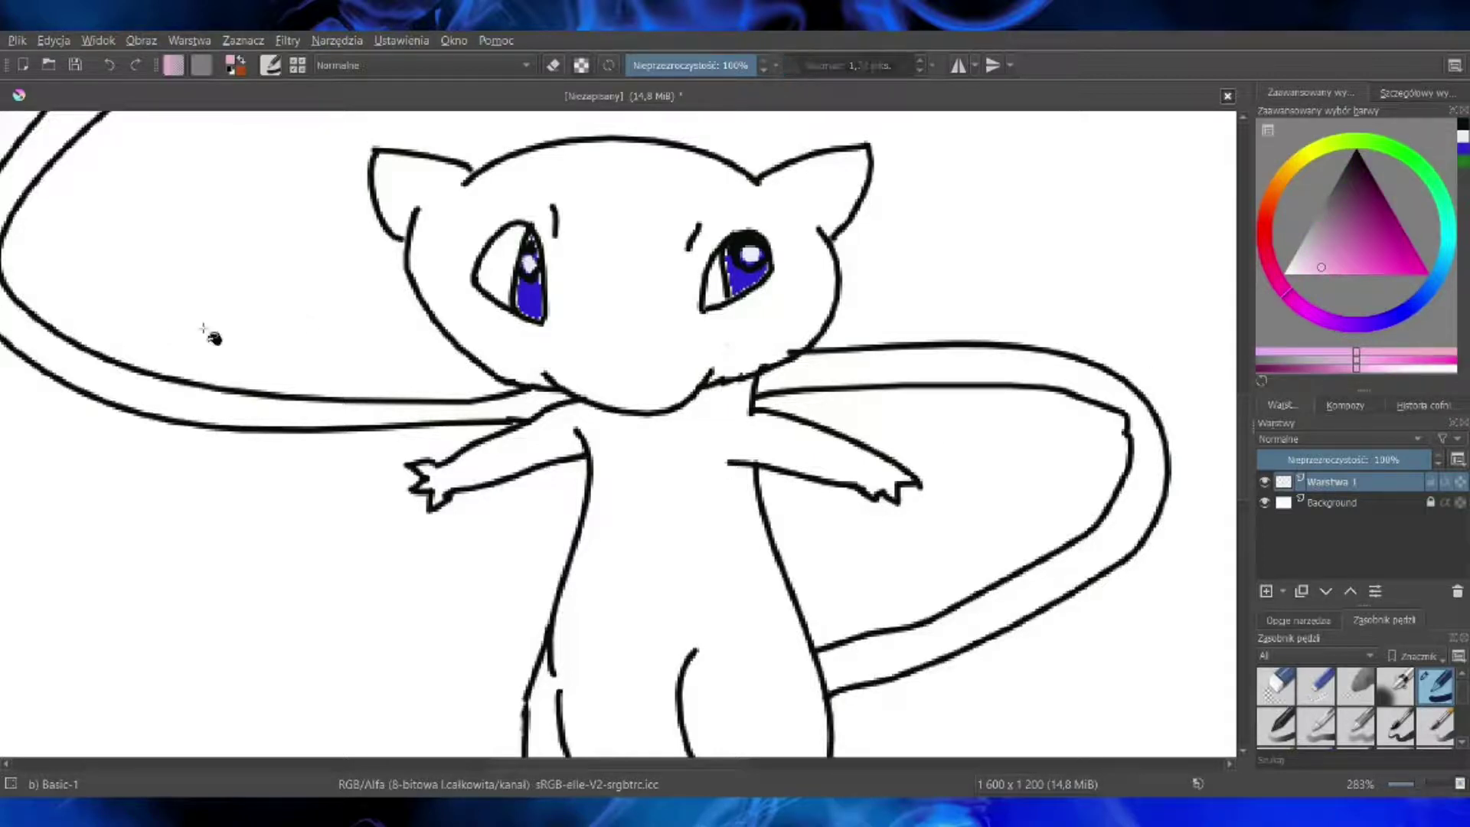
{"action": "left_click", "coordinate": [607, 341]}
{"action": "left_click", "coordinate": [625, 484]}
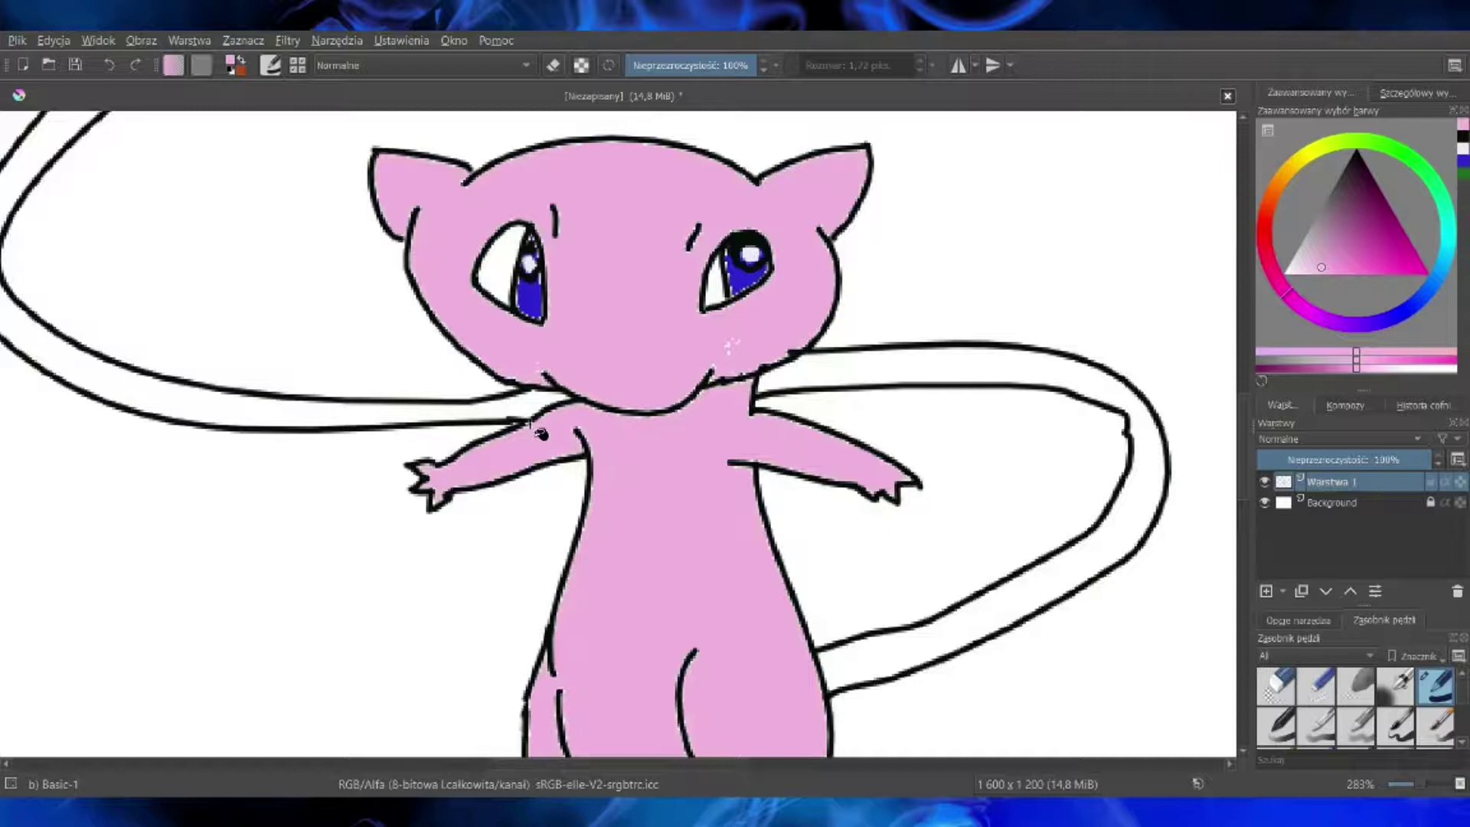
{"action": "scroll", "coordinate": [1224, 448], "scroll_direction": "down", "scroll_amount": 5}
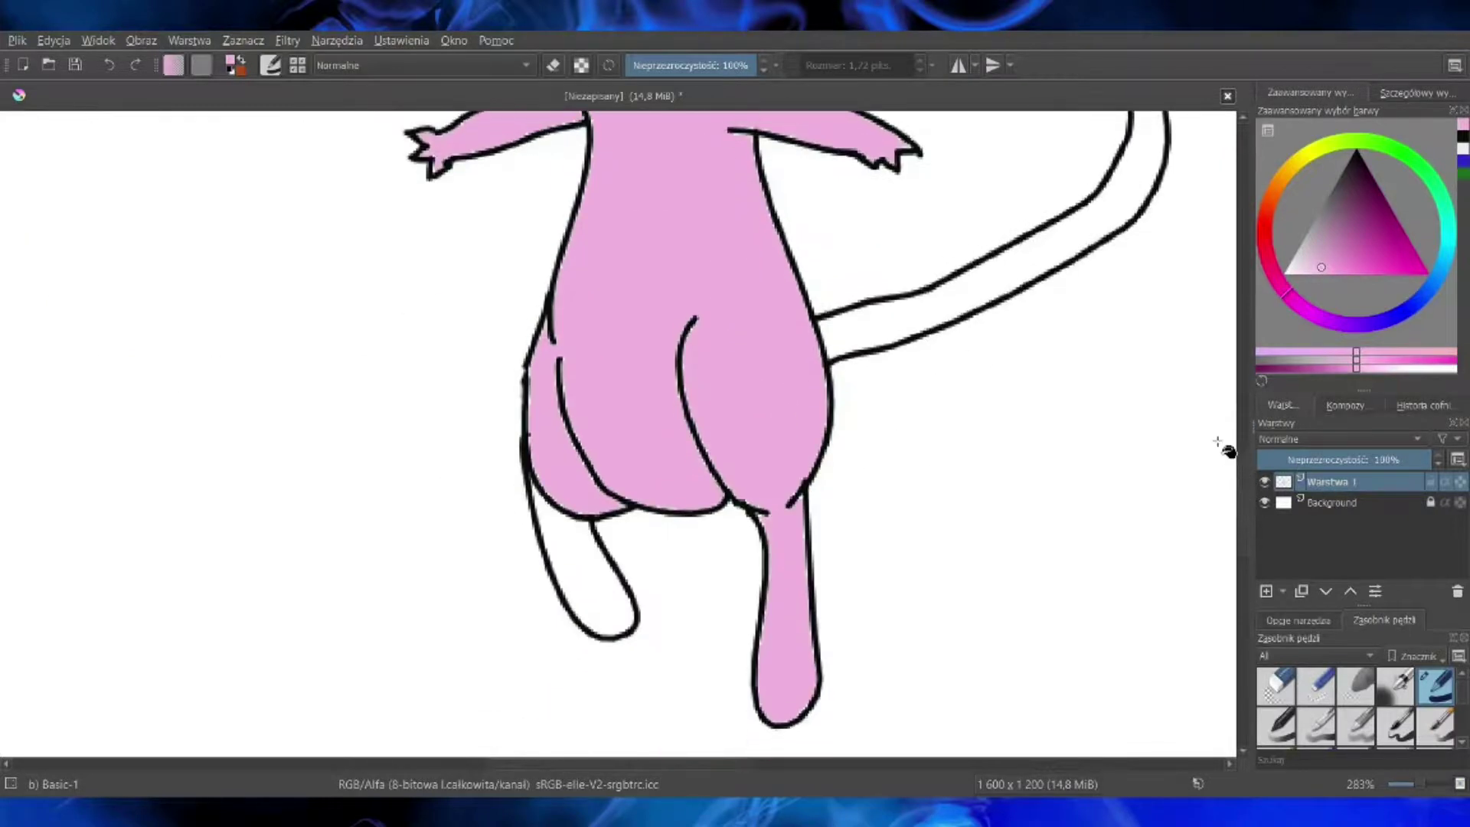
{"action": "left_click", "coordinate": [582, 579]}
Step: Fill both sections of the looping tail and its tip with a darker magenta pink
{"action": "scroll", "coordinate": [1229, 455], "scroll_direction": "up", "scroll_amount": 7}
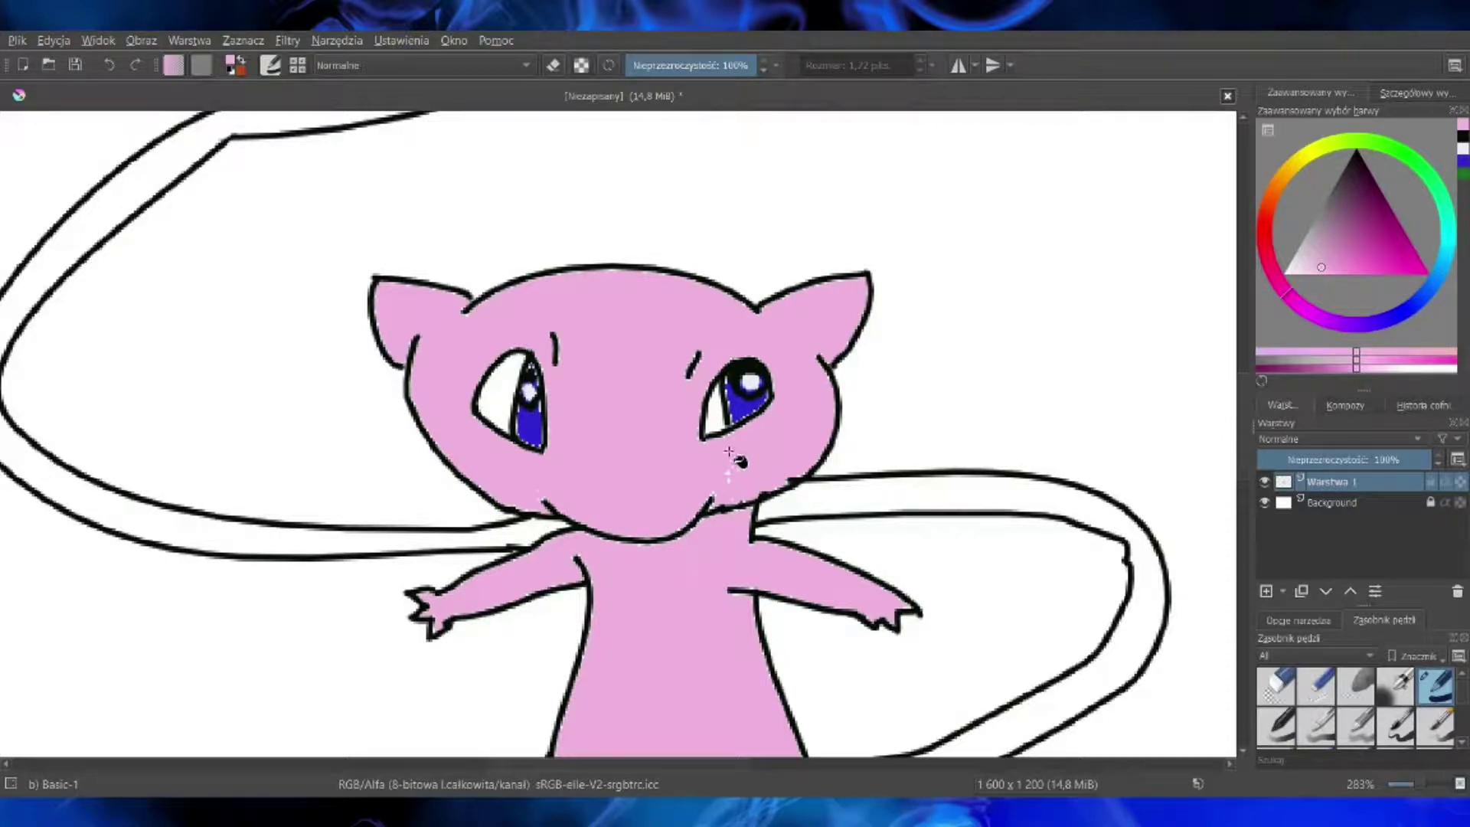
{"action": "left_click_drag", "start_coordinate": [1336, 249], "coordinate": [1353, 251]}
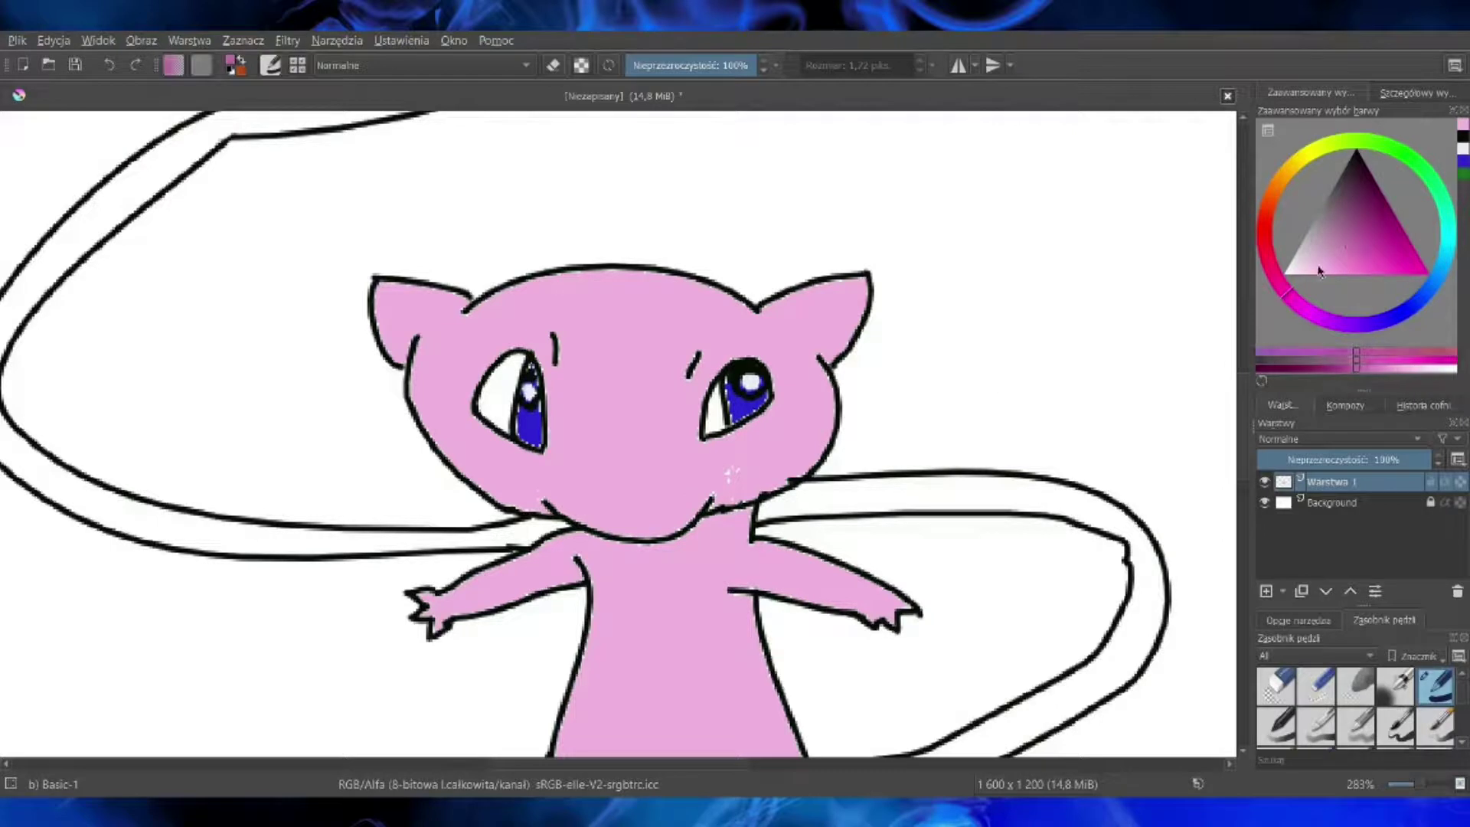
{"action": "left_click", "coordinate": [952, 499]}
{"action": "left_click", "coordinate": [426, 546]}
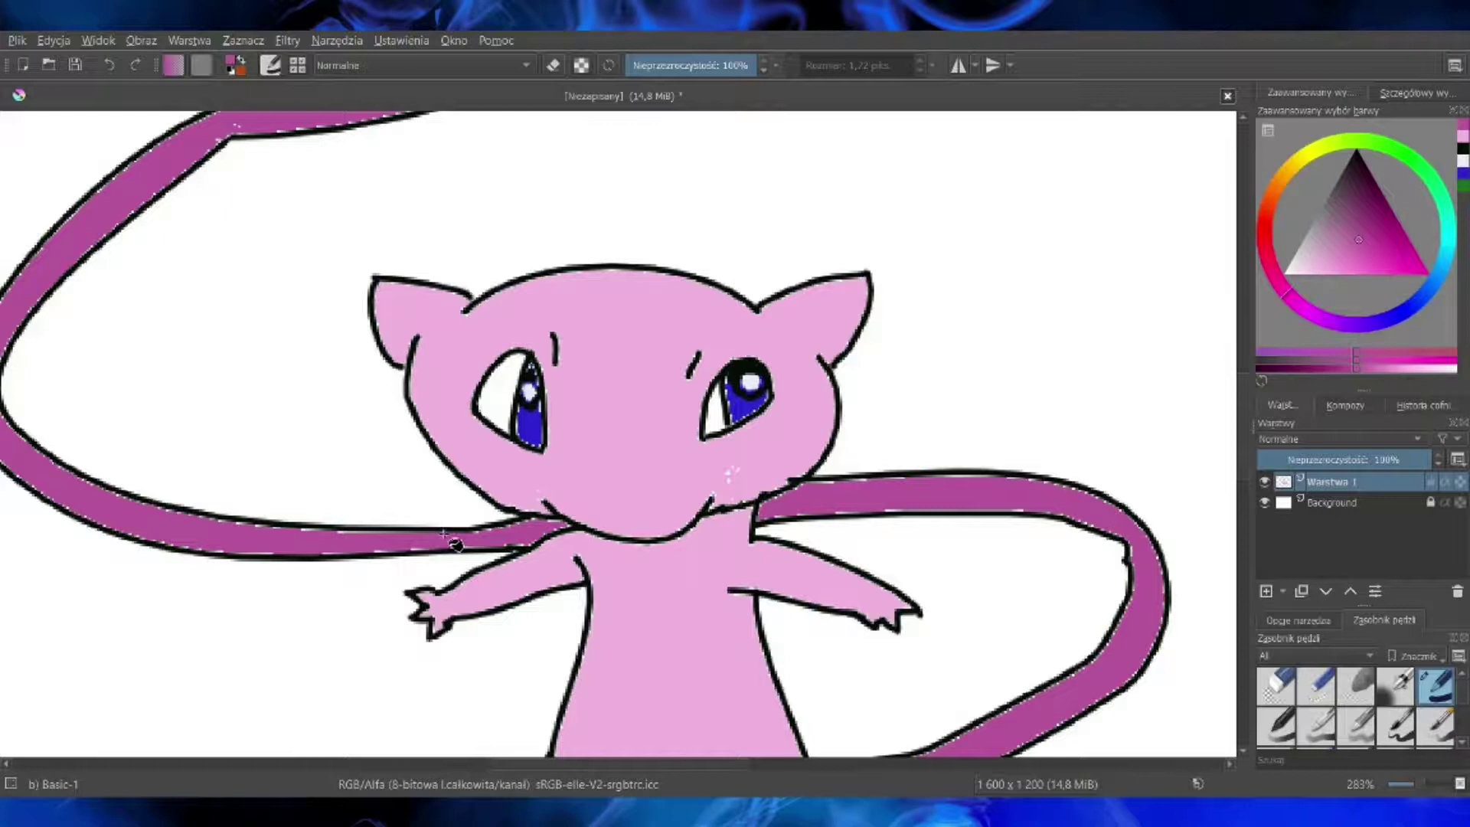
Step: Draw darker pink shadow boundary lines across both upper legs, both thighs and the lower belly
{"action": "scroll", "coordinate": [1221, 429], "scroll_direction": "down", "scroll_amount": 5}
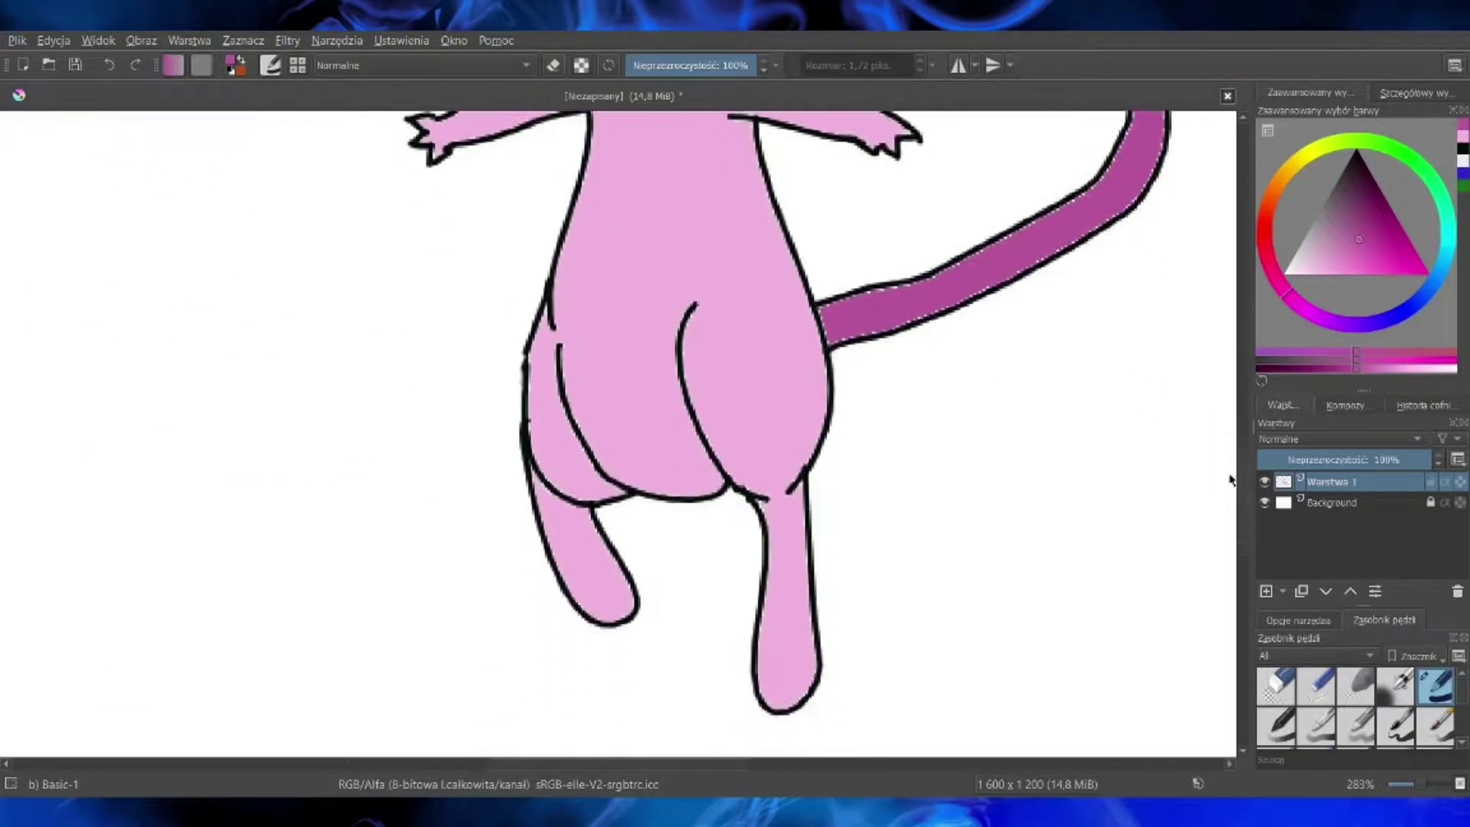
{"action": "left_click", "coordinate": [1358, 244]}
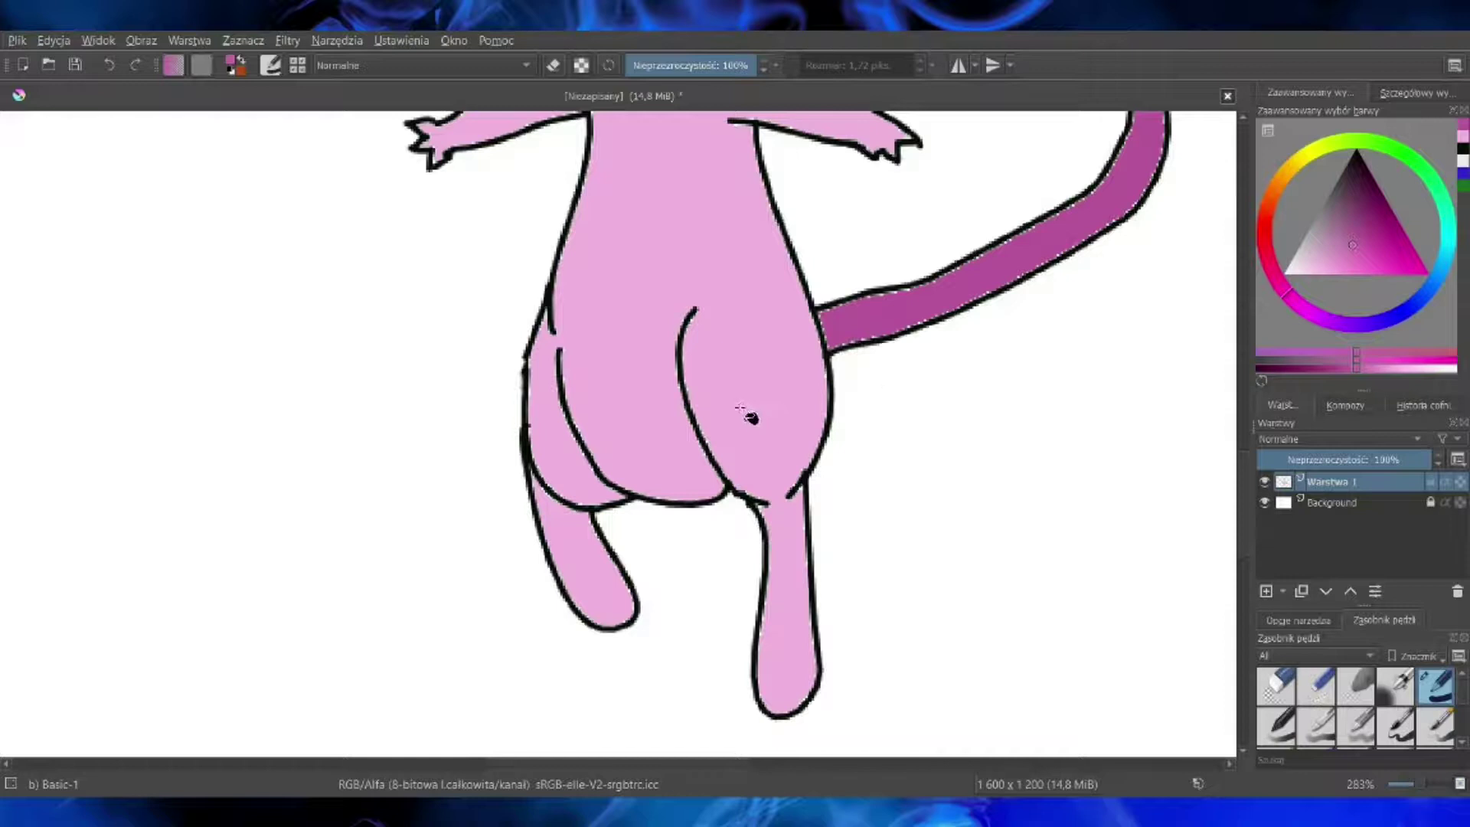
{"action": "left_click", "coordinate": [21, 163]}
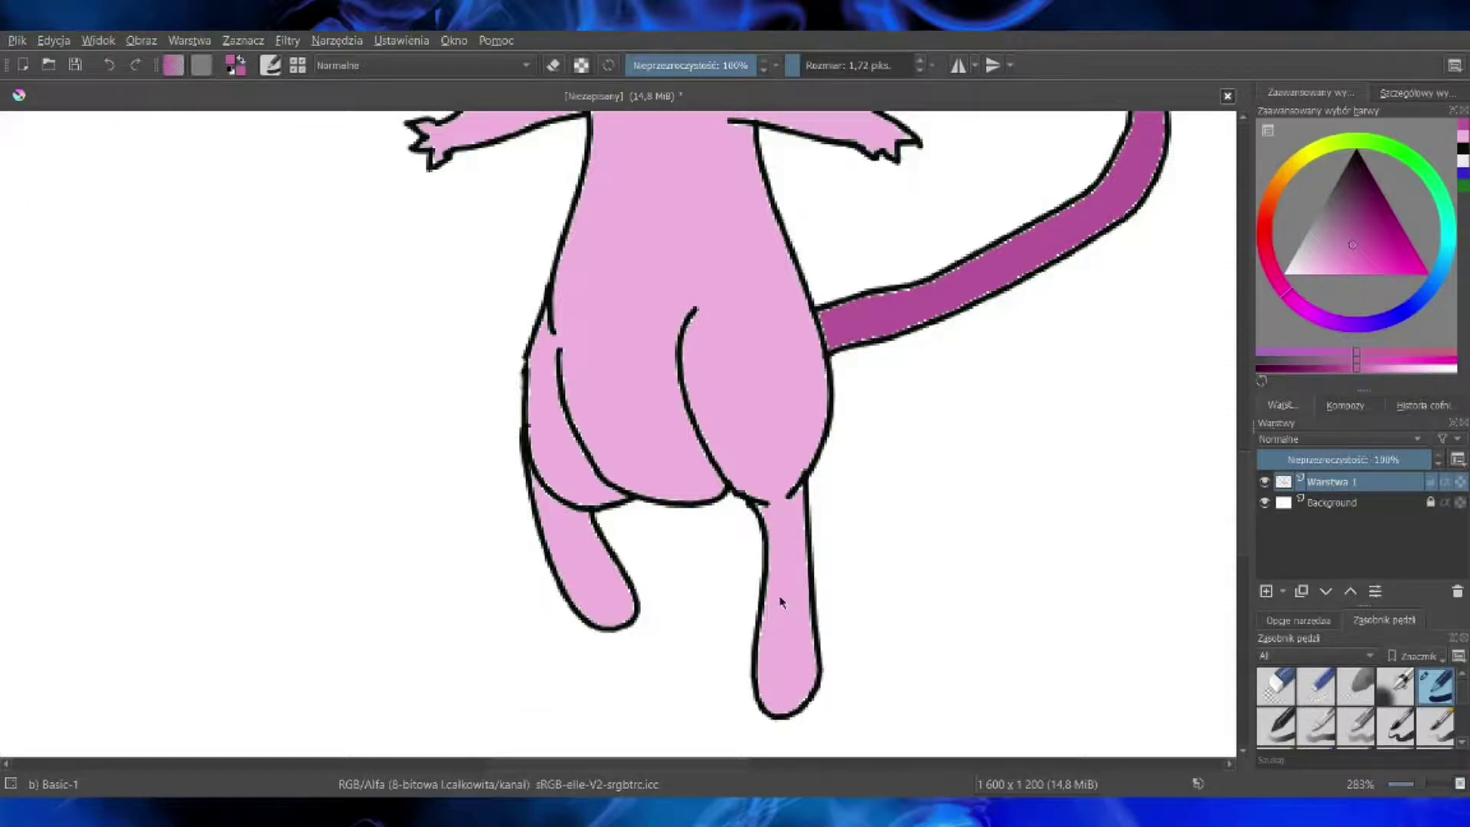
{"action": "left_click_drag", "start_coordinate": [599, 536], "coordinate": [548, 542]}
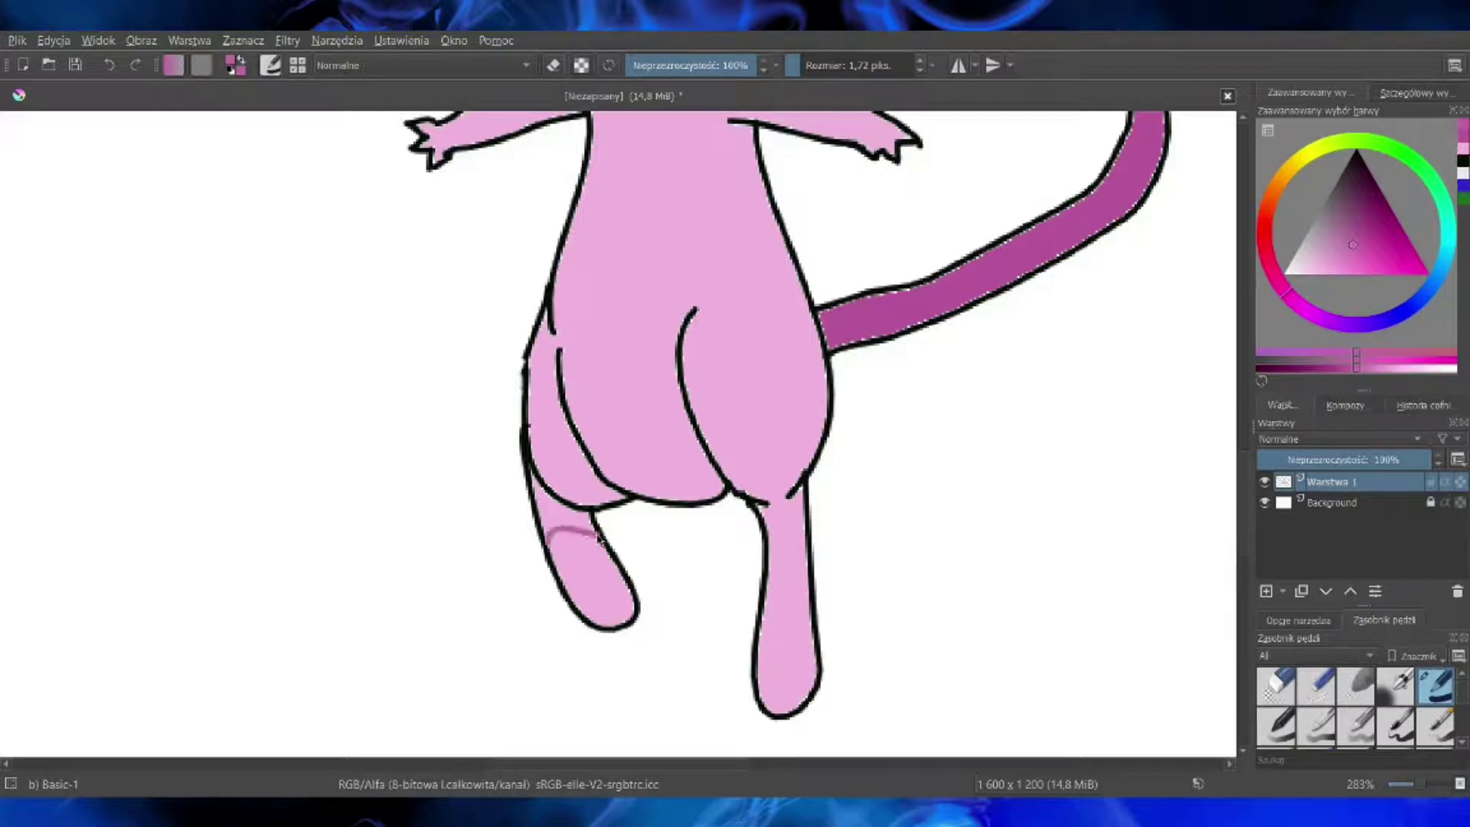
{"action": "left_click_drag", "start_coordinate": [768, 551], "coordinate": [801, 559]}
{"action": "mouse_move", "coordinate": [823, 435]}
{"action": "left_mouse_down"}
{"action": "mouse_move", "coordinate": [755, 469]}
{"action": "mouse_move", "coordinate": [710, 457]}
{"action": "left_mouse_up"}
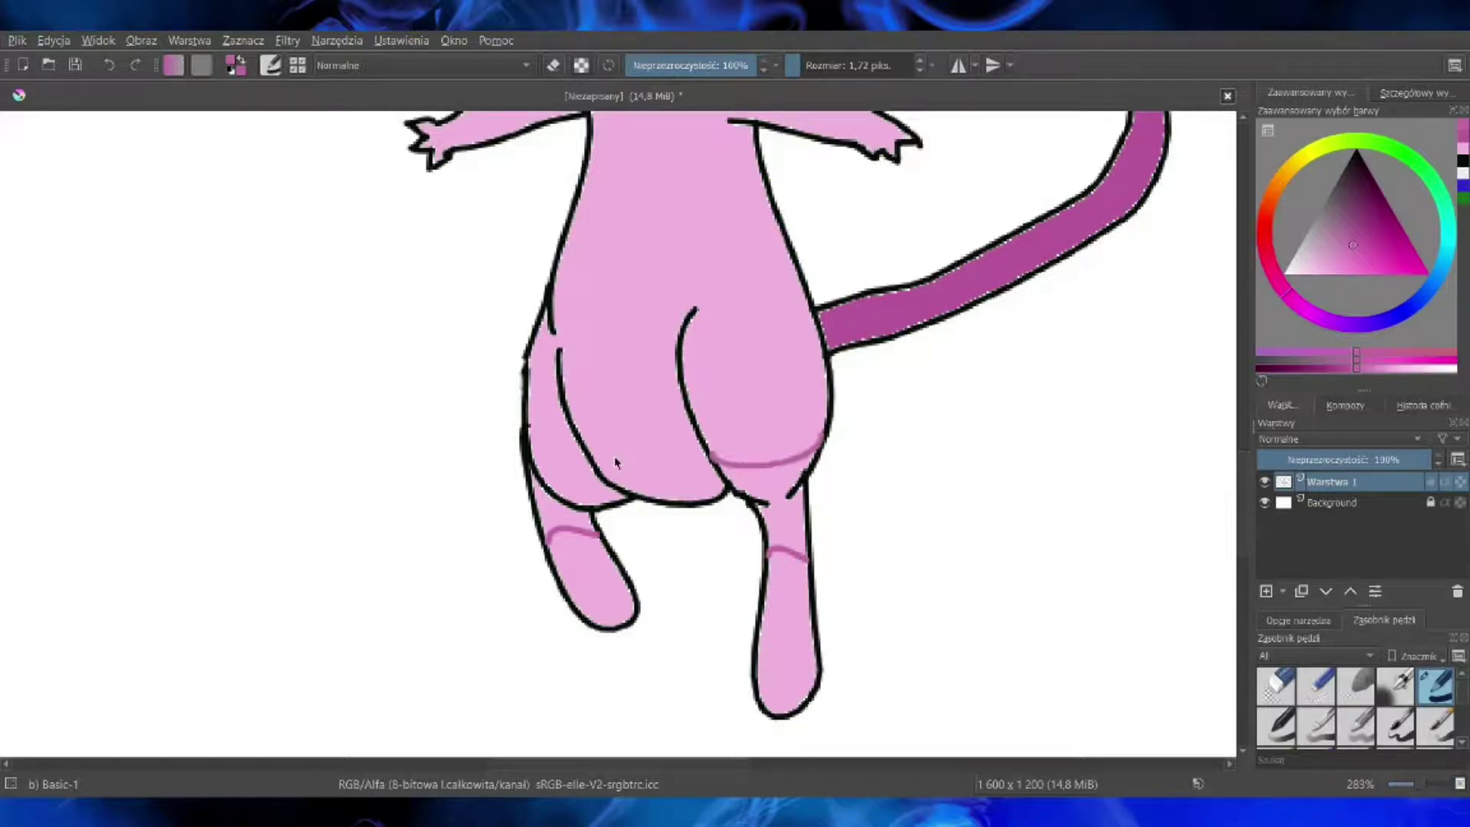
{"action": "mouse_move", "coordinate": [546, 486]}
{"action": "left_mouse_down"}
{"action": "mouse_move", "coordinate": [622, 491]}
{"action": "mouse_move", "coordinate": [705, 454]}
{"action": "left_mouse_up"}
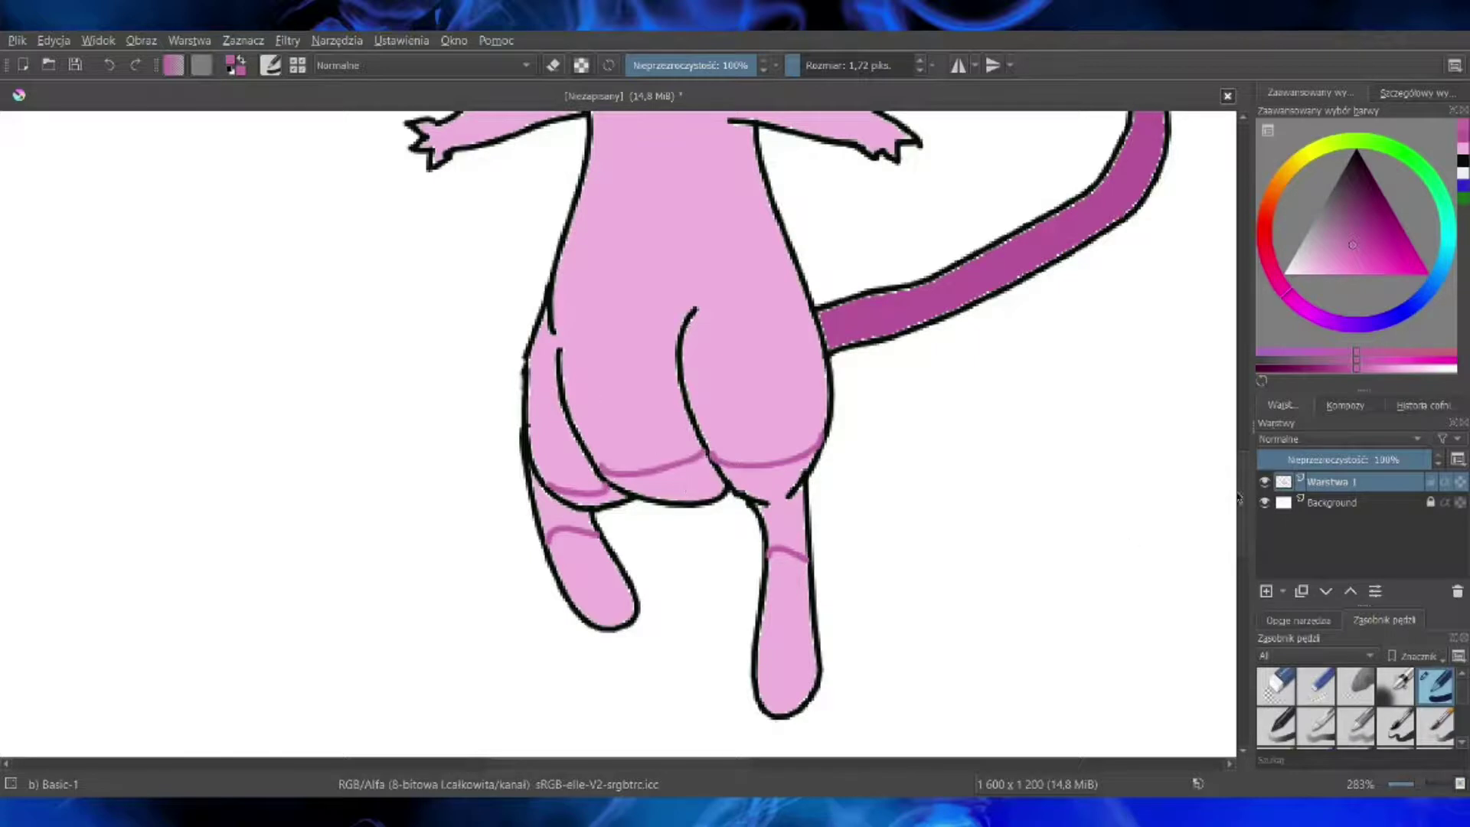
Step: Draw darker pink shadow boundary lines across the left upper arm and in a curve below the head
{"action": "scroll", "coordinate": [802, 444], "scroll_direction": "up", "scroll_amount": 5}
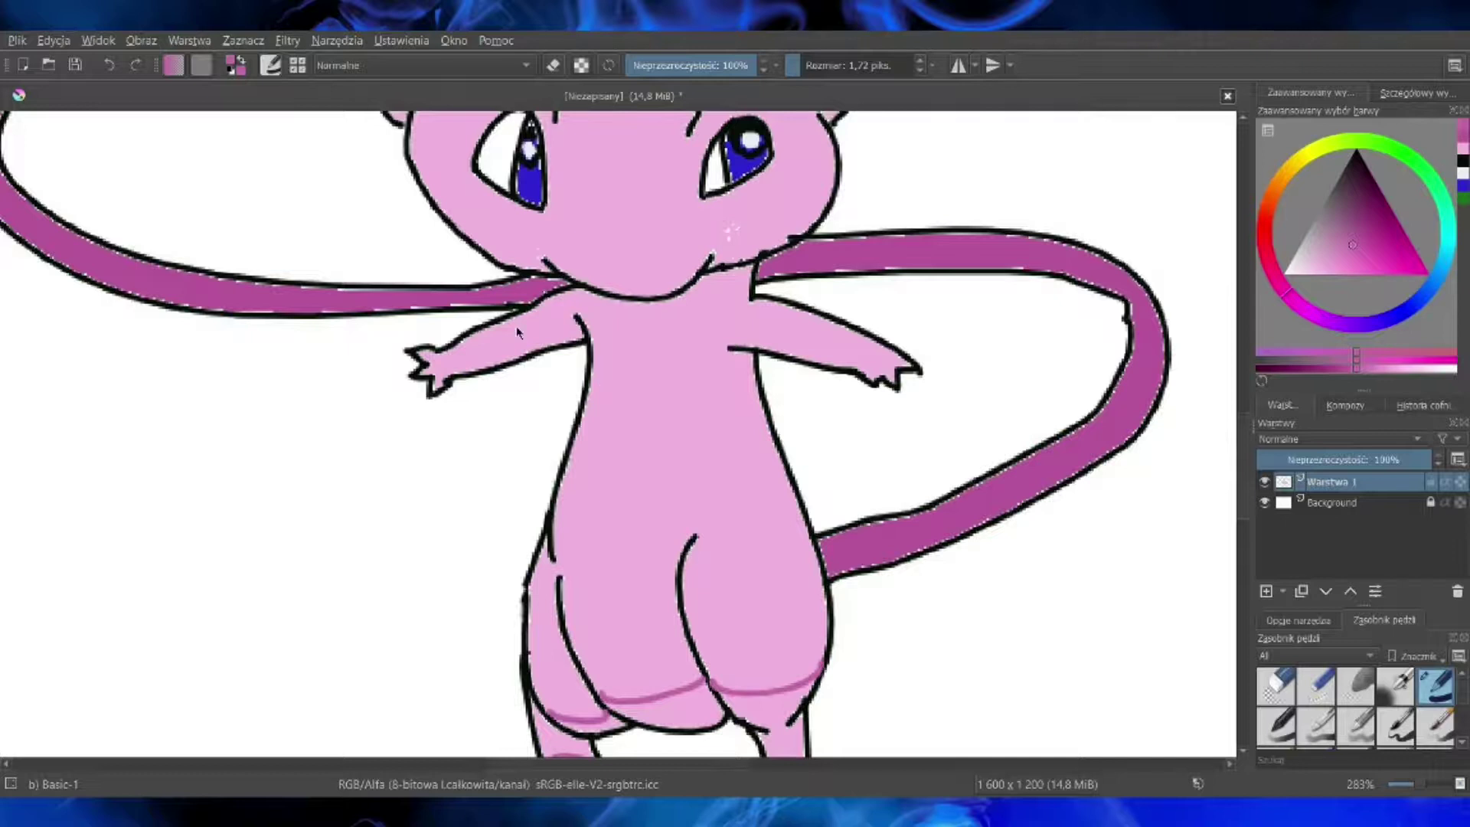
{"action": "mouse_move", "coordinate": [529, 311]}
{"action": "left_mouse_down"}
{"action": "mouse_move", "coordinate": [678, 342]}
{"action": "mouse_move", "coordinate": [745, 309]}
{"action": "mouse_move", "coordinate": [673, 347]}
{"action": "mouse_move", "coordinate": [584, 314]}
{"action": "left_mouse_up"}
{"action": "key", "text": "ctrl+z"}
{"action": "key", "text": "ctrl+z"}
{"action": "left_click_drag", "start_coordinate": [749, 296], "coordinate": [586, 321]}
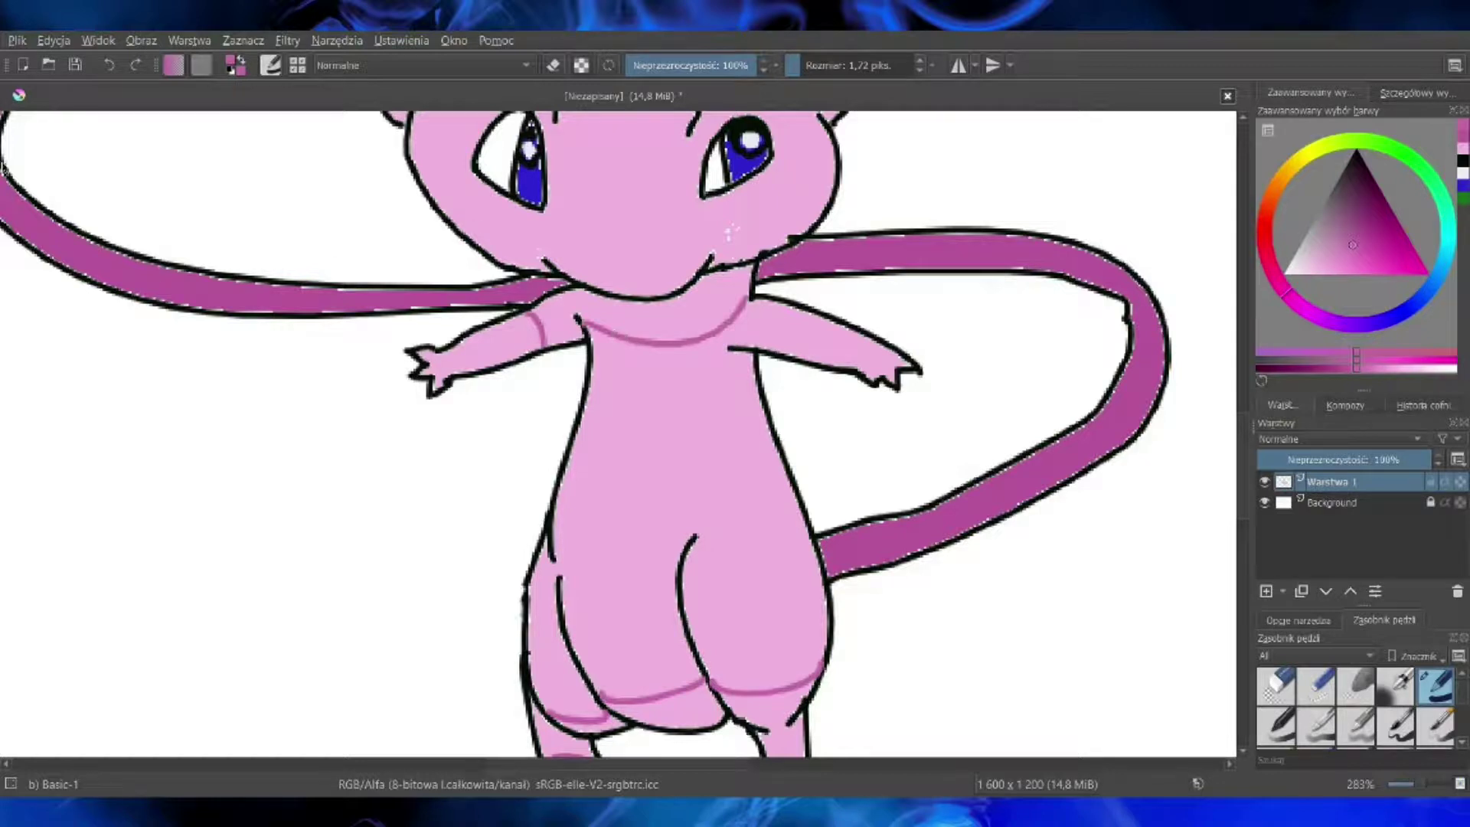
Step: Paint the shadow areas of the right thigh, lower belly and both upper legs darker pink with an 8.44 px brush
{"action": "left_click", "coordinate": [821, 65]}
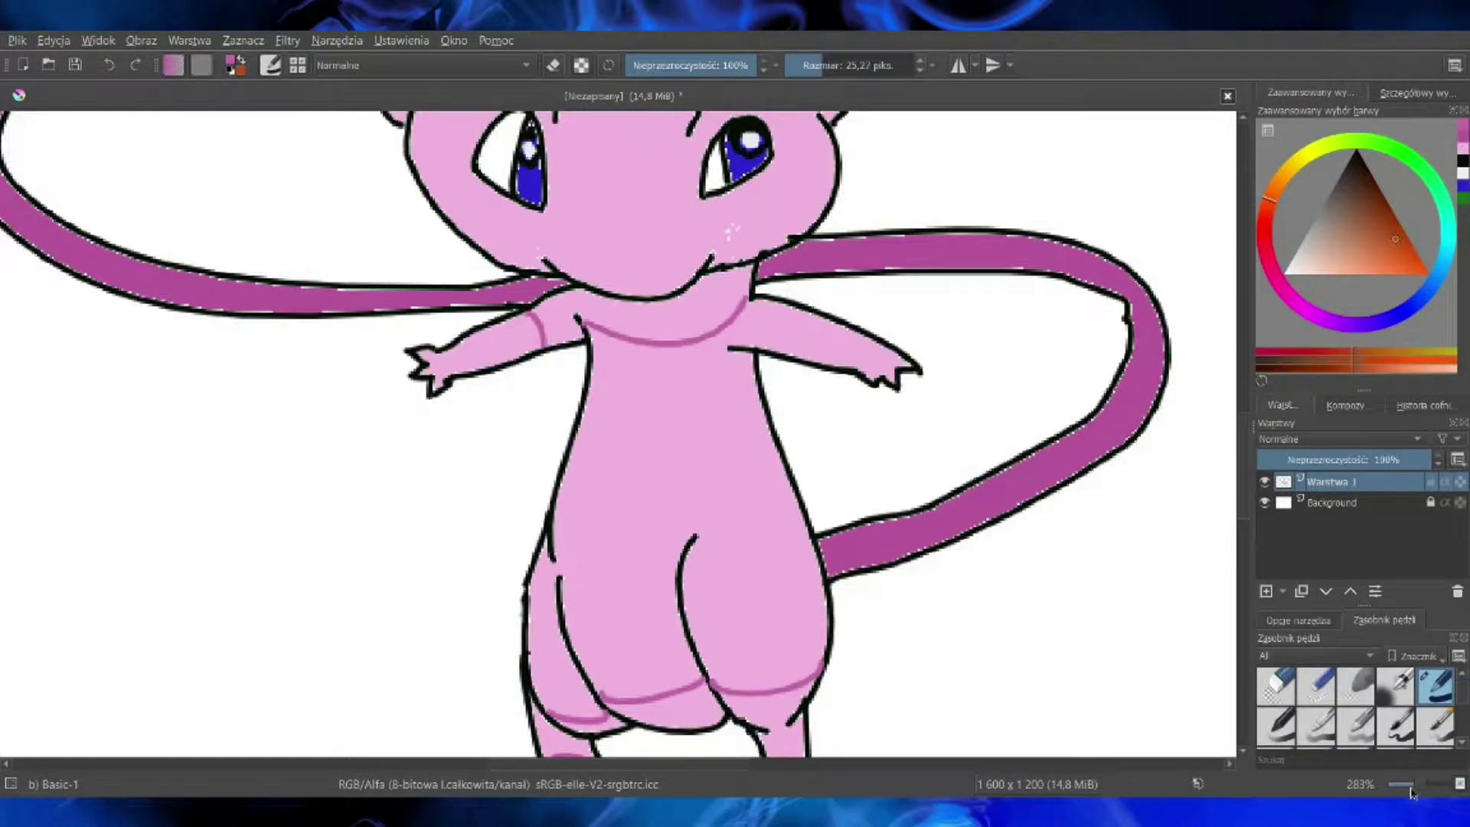
{"action": "left_click_drag", "start_coordinate": [1419, 785], "coordinate": [1423, 784]}
{"action": "left_click_drag", "start_coordinate": [1245, 491], "coordinate": [1247, 544]}
{"action": "left_click", "coordinate": [810, 66]}
{"action": "mouse_move", "coordinate": [954, 485]}
{"action": "left_mouse_down"}
{"action": "mouse_move", "coordinate": [980, 517]}
{"action": "mouse_move", "coordinate": [969, 421]}
{"action": "left_mouse_up"}
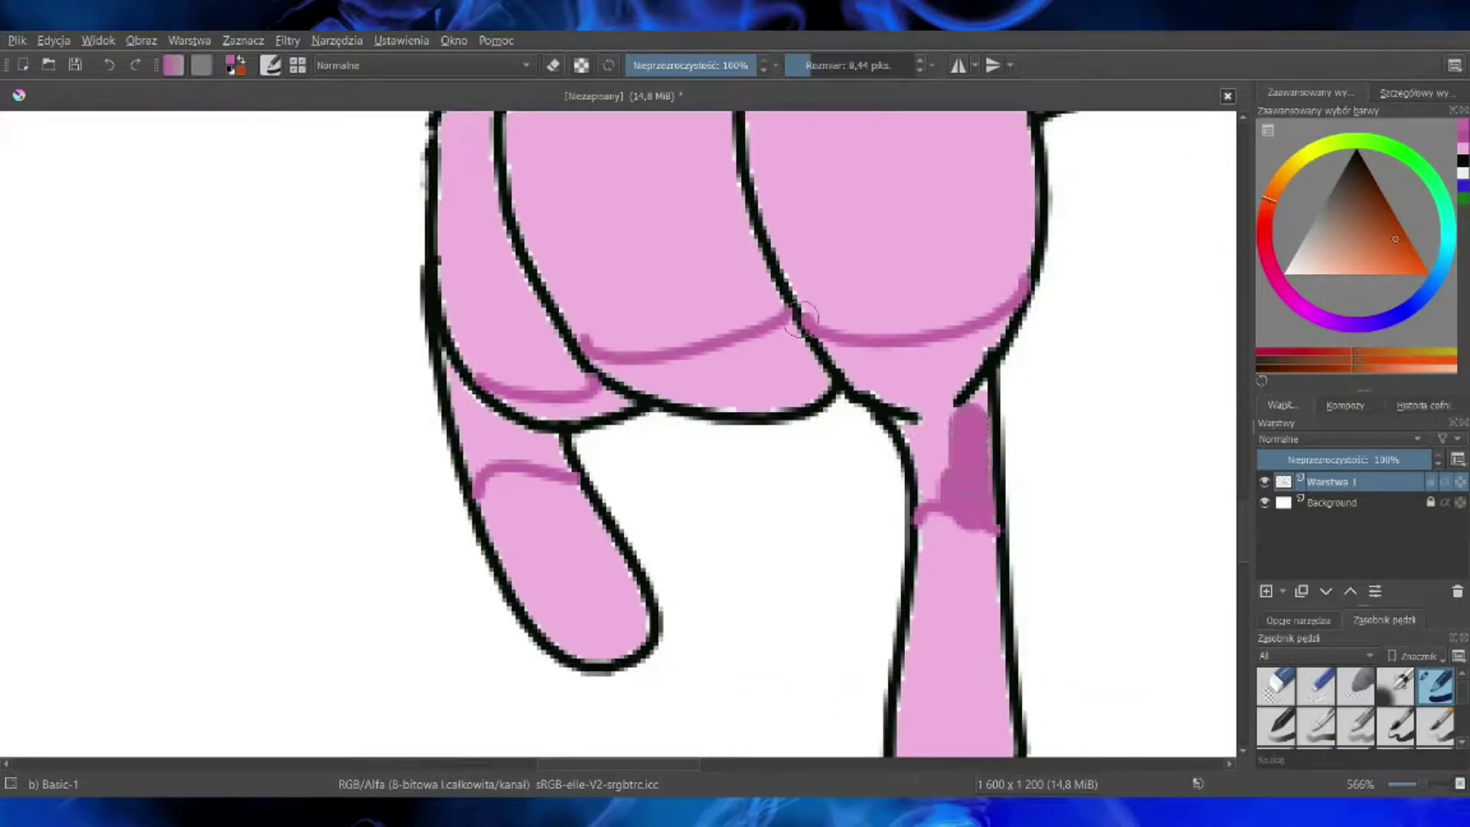
{"action": "left_click", "coordinate": [109, 66]}
{"action": "mouse_move", "coordinate": [955, 473]}
{"action": "left_mouse_down"}
{"action": "mouse_move", "coordinate": [972, 498]}
{"action": "mouse_move", "coordinate": [971, 429]}
{"action": "mouse_move", "coordinate": [934, 478]}
{"action": "mouse_move", "coordinate": [940, 418]}
{"action": "mouse_move", "coordinate": [919, 459]}
{"action": "mouse_move", "coordinate": [946, 398]}
{"action": "mouse_move", "coordinate": [930, 357]}
{"action": "mouse_move", "coordinate": [873, 375]}
{"action": "mouse_move", "coordinate": [842, 360]}
{"action": "left_mouse_up"}
{"action": "left_click_drag", "start_coordinate": [935, 388], "coordinate": [966, 349]}
{"action": "mouse_move", "coordinate": [797, 360]}
{"action": "left_mouse_down"}
{"action": "mouse_move", "coordinate": [772, 344]}
{"action": "mouse_move", "coordinate": [754, 366]}
{"action": "mouse_move", "coordinate": [636, 379]}
{"action": "left_mouse_up"}
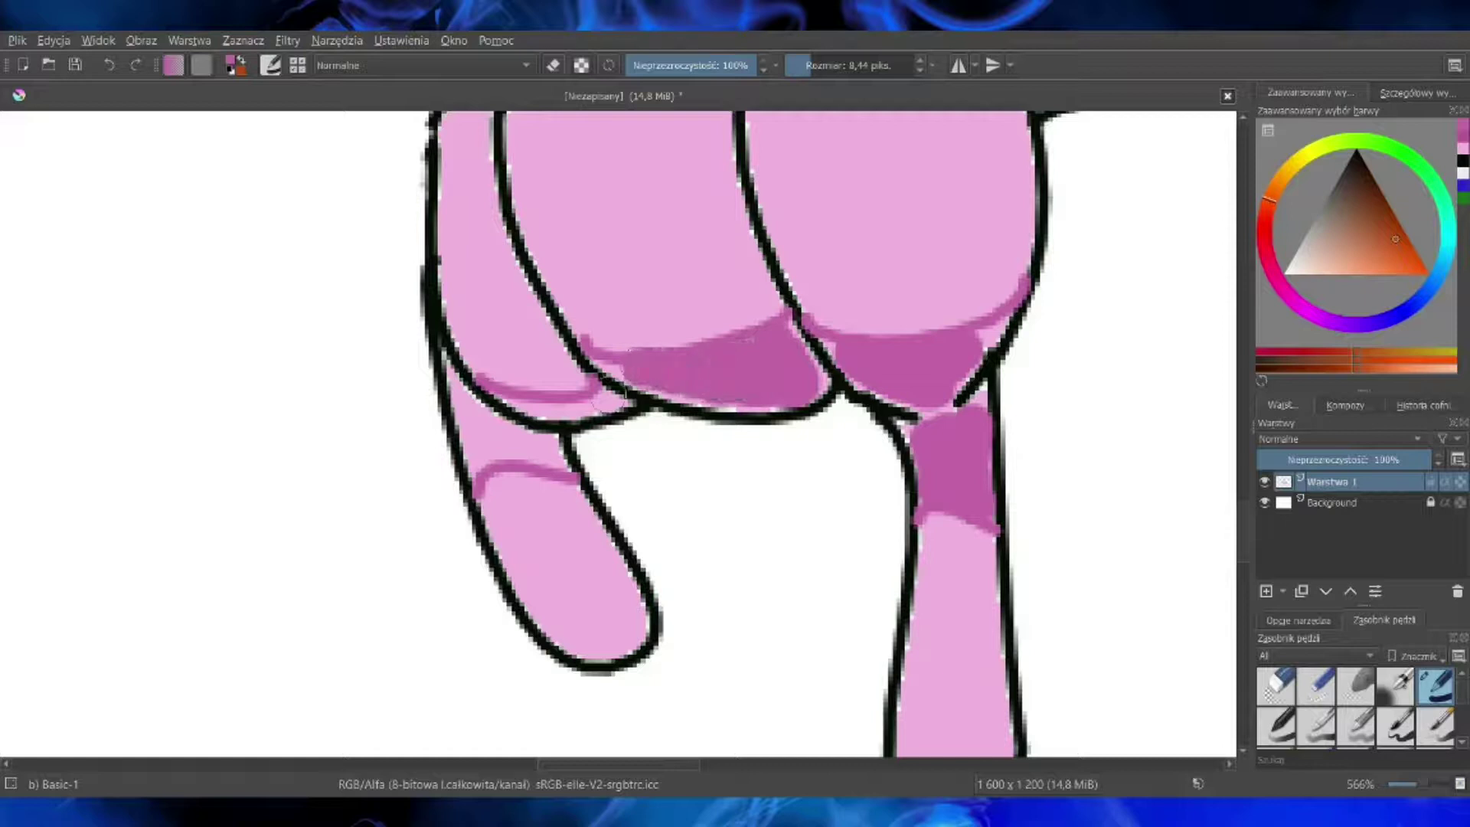
{"action": "mouse_move", "coordinate": [498, 431]}
{"action": "left_mouse_down"}
{"action": "mouse_move", "coordinate": [528, 448]}
{"action": "mouse_move", "coordinate": [479, 448]}
{"action": "mouse_move", "coordinate": [490, 391]}
{"action": "mouse_move", "coordinate": [531, 378]}
{"action": "left_mouse_up"}
Step: Fill the remaining gaps in the leg and belly shadows with a 3.36 px brush and shade the left thigh's underside
{"action": "left_click_drag", "start_coordinate": [804, 65], "coordinate": [805, 65]}
{"action": "mouse_move", "coordinate": [908, 433]}
{"action": "left_mouse_down"}
{"action": "mouse_move", "coordinate": [947, 407]}
{"action": "mouse_move", "coordinate": [923, 416]}
{"action": "left_mouse_up"}
{"action": "left_click_drag", "start_coordinate": [992, 325], "coordinate": [979, 334]}
{"action": "mouse_move", "coordinate": [825, 359]}
{"action": "left_mouse_down"}
{"action": "mouse_move", "coordinate": [830, 345]}
{"action": "mouse_move", "coordinate": [793, 327]}
{"action": "left_mouse_up"}
{"action": "mouse_move", "coordinate": [741, 407]}
{"action": "left_mouse_down"}
{"action": "mouse_move", "coordinate": [761, 410]}
{"action": "mouse_move", "coordinate": [653, 392]}
{"action": "mouse_move", "coordinate": [599, 363]}
{"action": "left_mouse_up"}
{"action": "left_click_drag", "start_coordinate": [575, 469], "coordinate": [511, 426]}
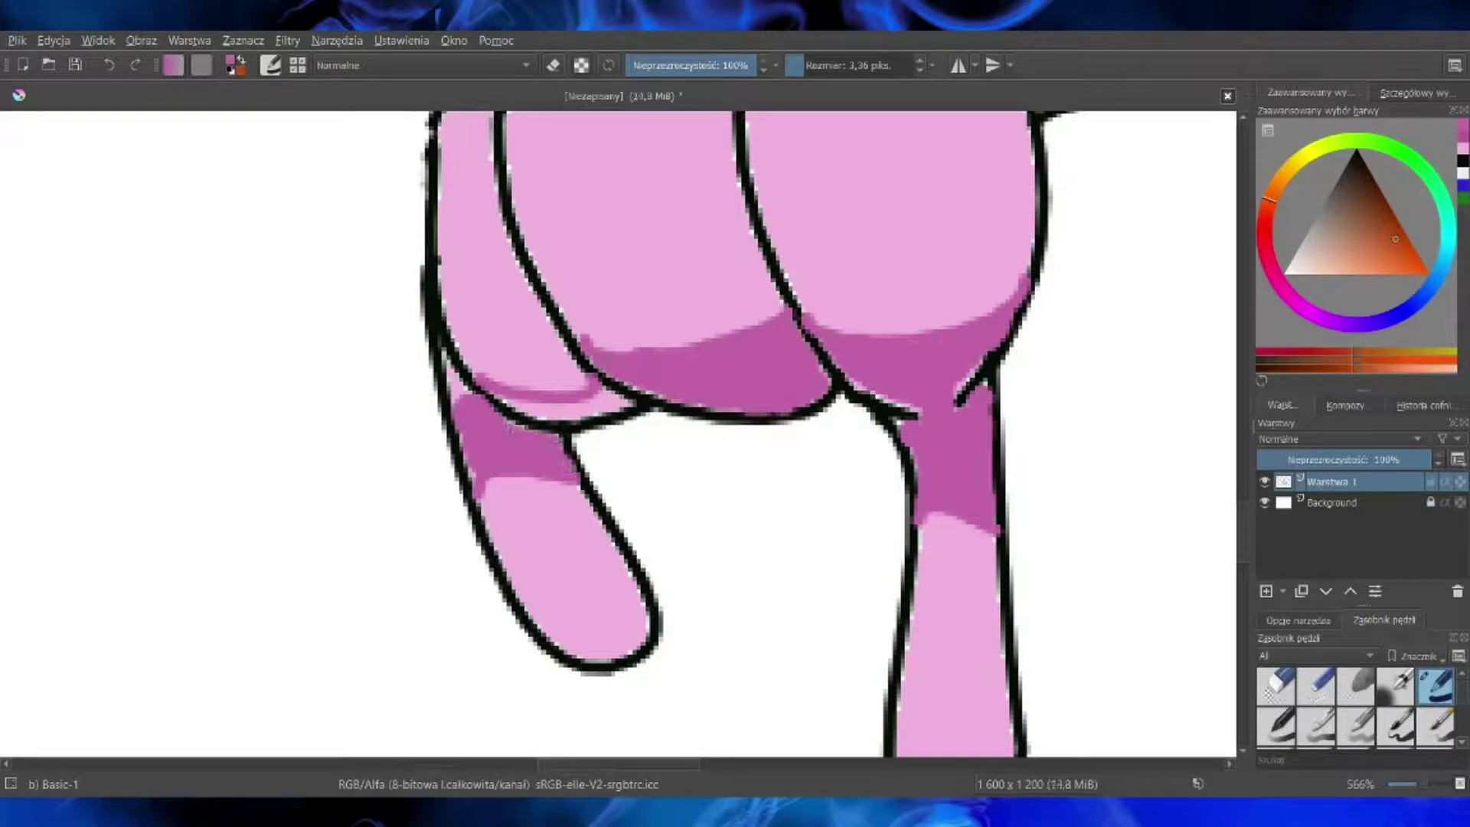
{"action": "left_click_drag", "start_coordinate": [471, 478], "coordinate": [443, 354]}
{"action": "left_click_drag", "start_coordinate": [492, 402], "coordinate": [624, 400]}
{"action": "left_click", "coordinate": [799, 67]}
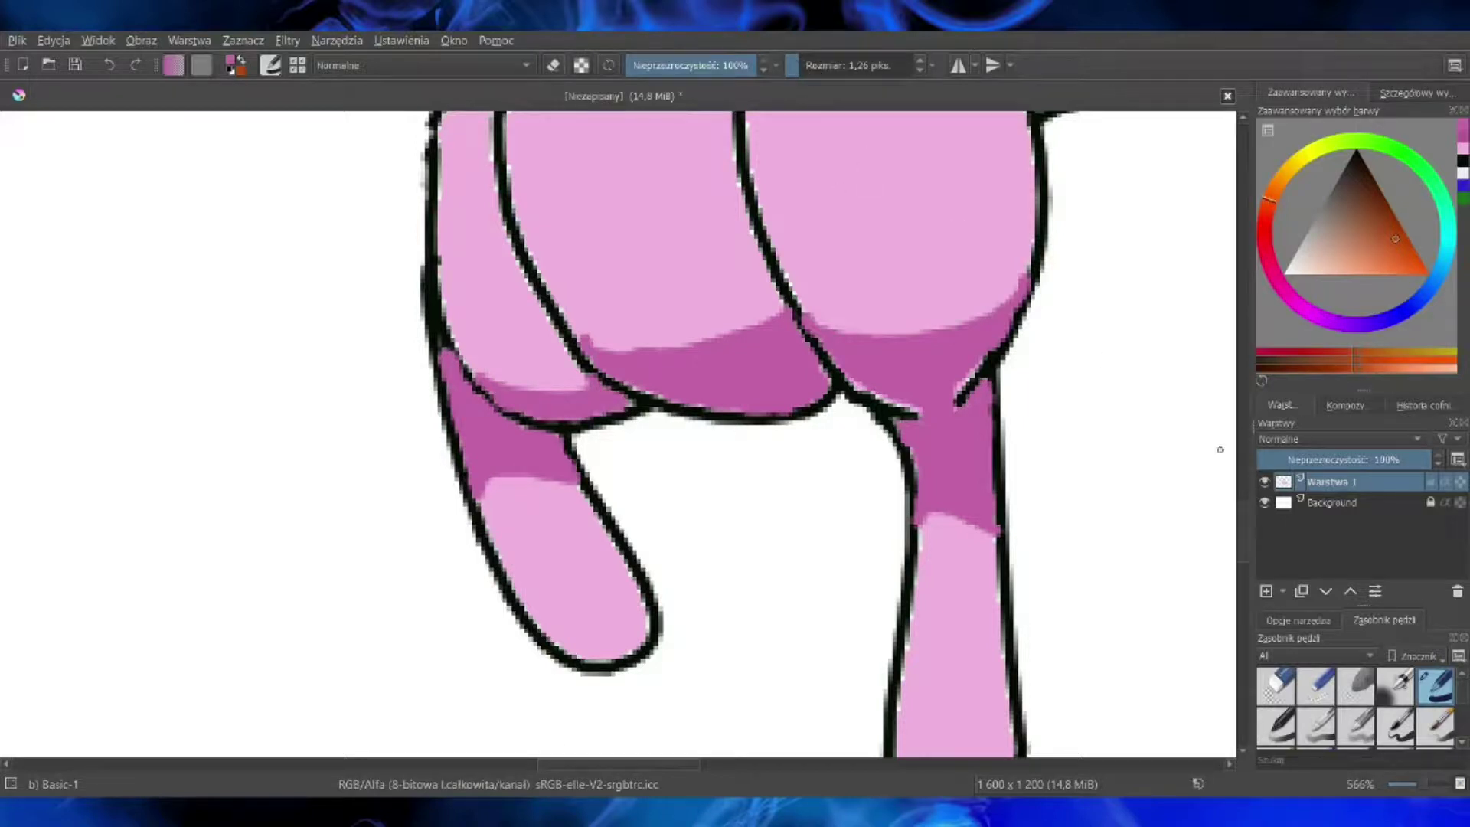
Step: Fill the shadow areas below the head and on the left upper arm with darker pink, using a 22.30 px brush and smaller sizes
{"action": "scroll", "coordinate": [819, 408], "scroll_direction": "up", "scroll_amount": 10}
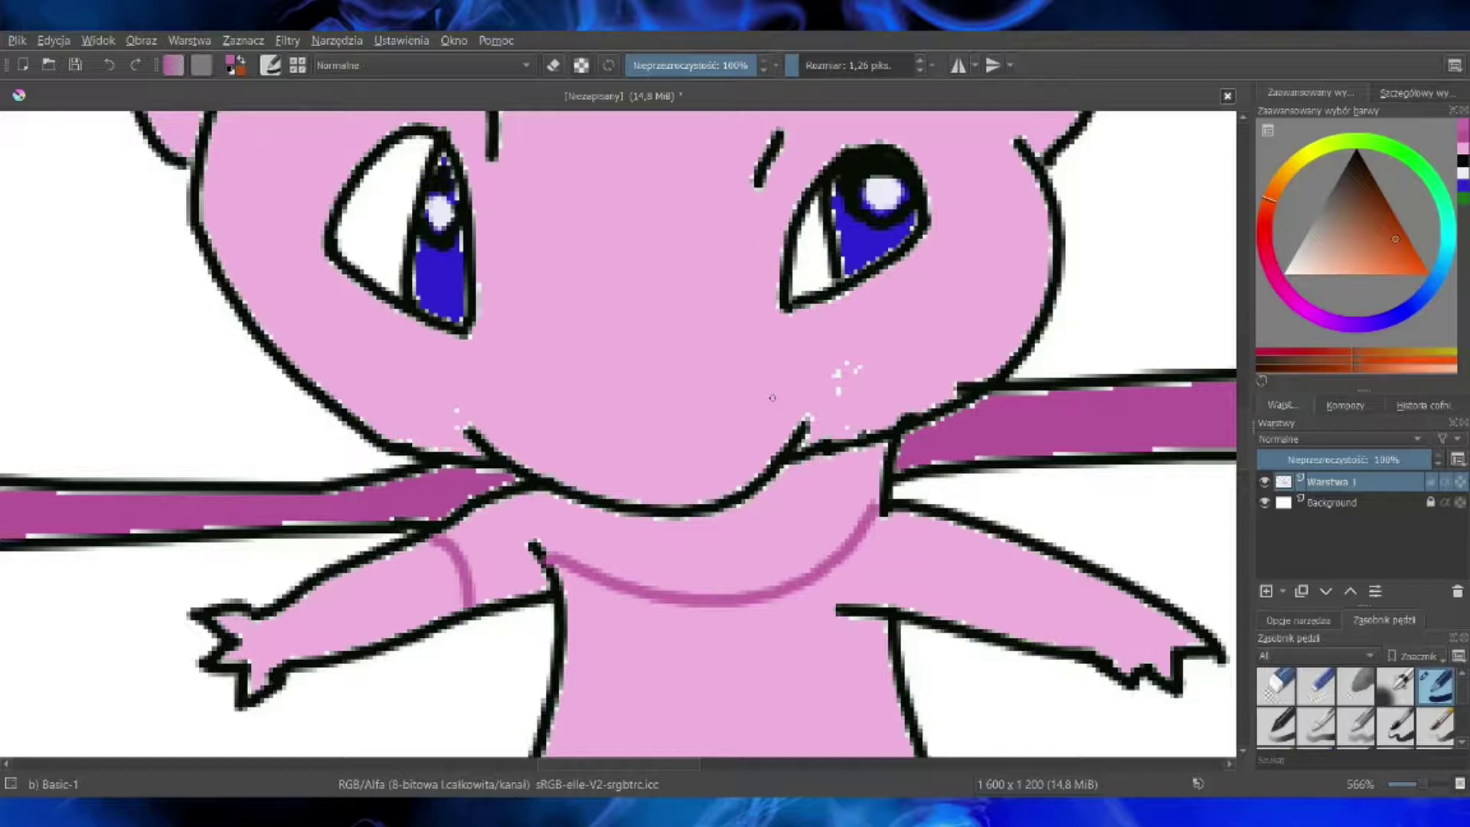
{"action": "left_click", "coordinate": [820, 67]}
{"action": "left_click", "coordinate": [812, 511]}
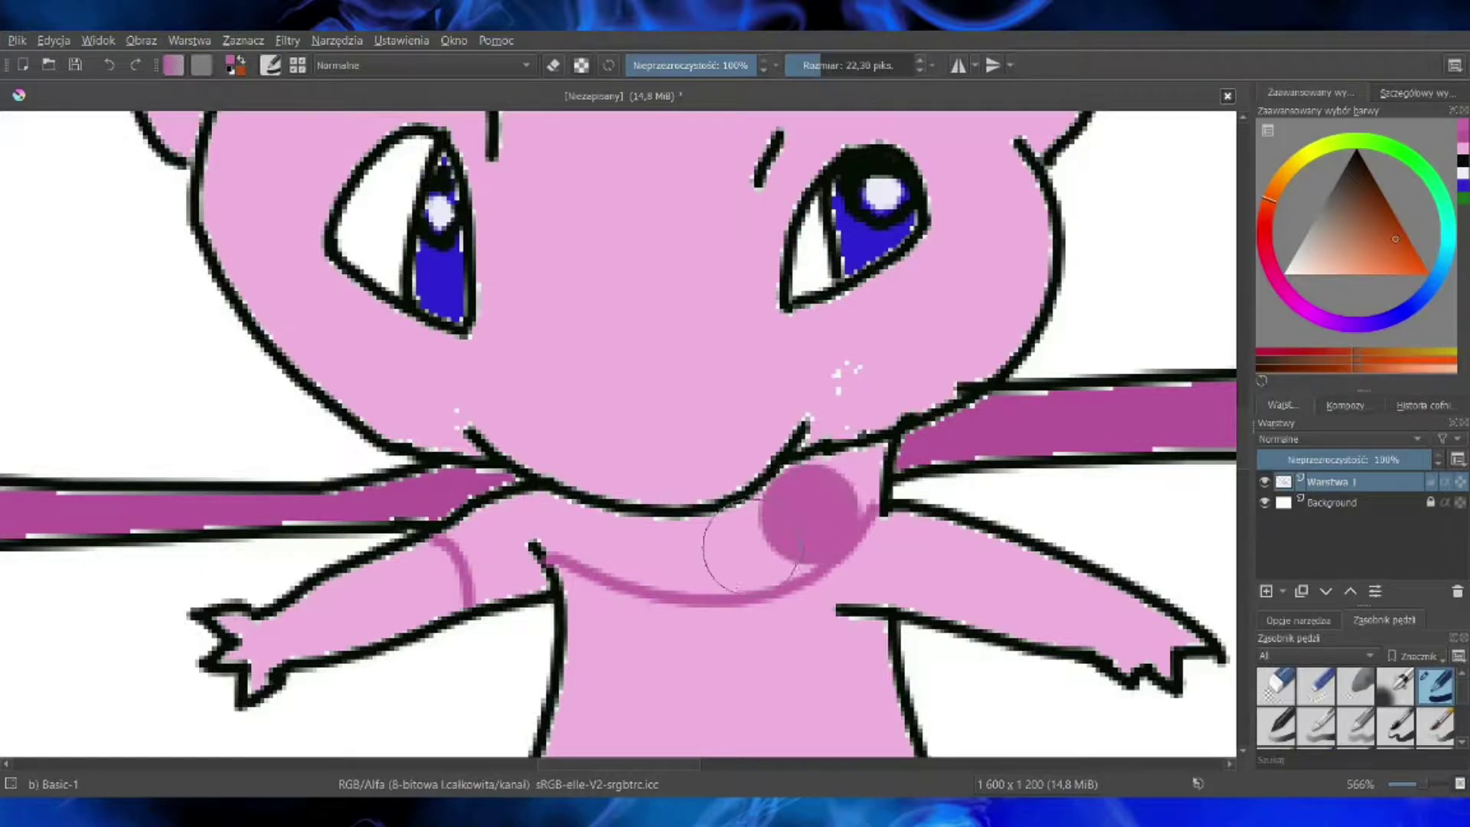
{"action": "left_click", "coordinate": [745, 550]}
{"action": "left_click", "coordinate": [814, 67]}
{"action": "mouse_move", "coordinate": [686, 570]}
{"action": "left_mouse_down"}
{"action": "mouse_move", "coordinate": [708, 540]}
{"action": "mouse_move", "coordinate": [623, 557]}
{"action": "mouse_move", "coordinate": [536, 512]}
{"action": "left_mouse_up"}
{"action": "mouse_move", "coordinate": [853, 488]}
{"action": "left_mouse_down"}
{"action": "mouse_move", "coordinate": [856, 474]}
{"action": "mouse_move", "coordinate": [763, 507]}
{"action": "left_mouse_up"}
{"action": "mouse_move", "coordinate": [487, 542]}
{"action": "left_mouse_down"}
{"action": "mouse_move", "coordinate": [494, 582]}
{"action": "mouse_move", "coordinate": [521, 589]}
{"action": "mouse_move", "coordinate": [468, 536]}
{"action": "mouse_move", "coordinate": [501, 528]}
{"action": "mouse_move", "coordinate": [463, 527]}
{"action": "left_mouse_up"}
{"action": "left_click", "coordinate": [804, 65]}
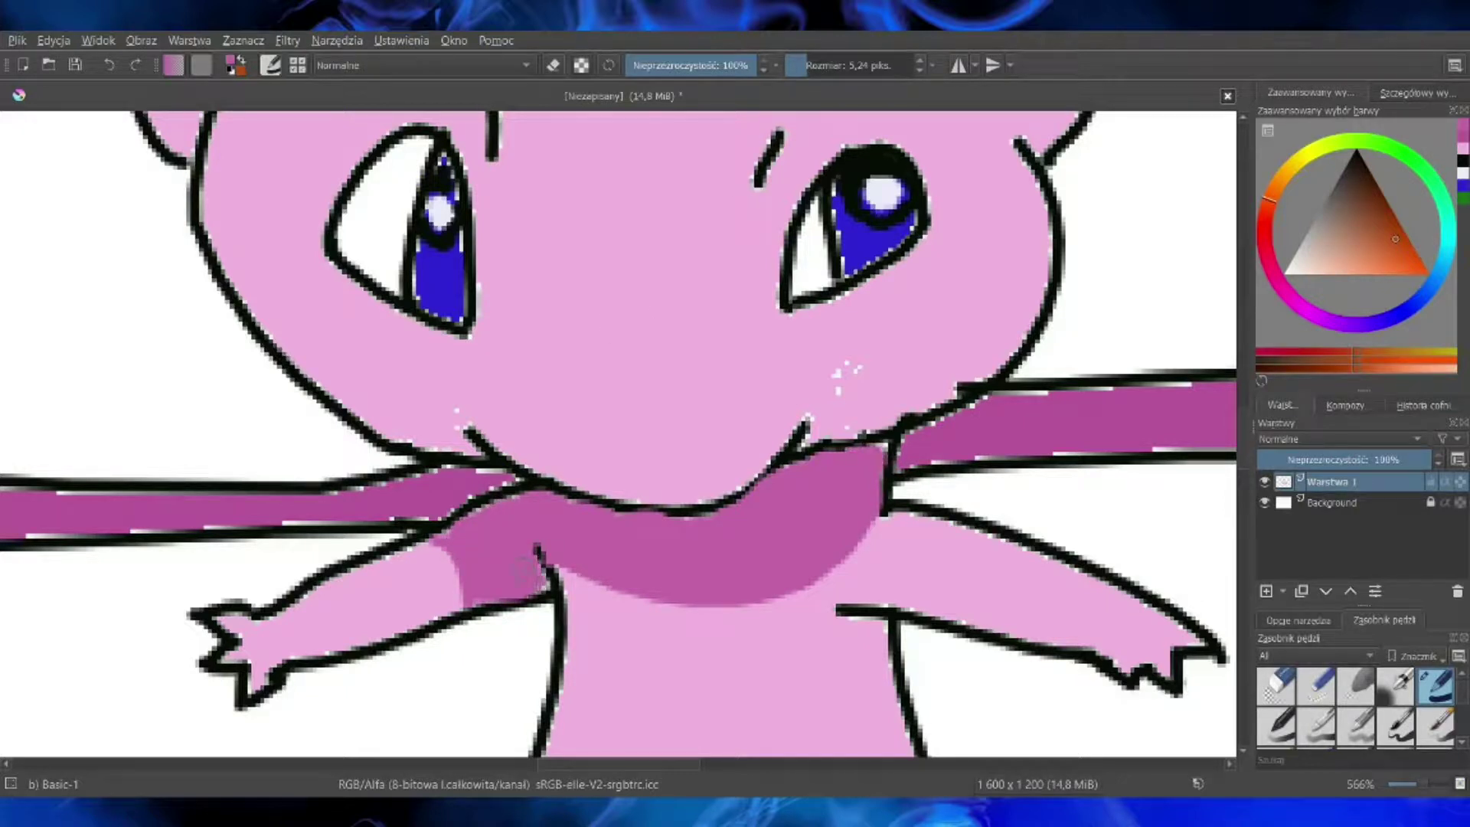
Step: Sample the light body pink and cover the white specks beside both mouth corners with a 3.78 px brush
{"action": "left_click", "coordinate": [796, 65]}
{"action": "left_click", "coordinate": [33, 298]}
{"action": "left_click", "coordinate": [843, 377]}
{"action": "left_click", "coordinate": [827, 366]}
{"action": "left_click", "coordinate": [15, 151]}
{"action": "mouse_move", "coordinate": [835, 368]}
{"action": "left_mouse_down"}
{"action": "mouse_move", "coordinate": [853, 391]}
{"action": "mouse_move", "coordinate": [843, 415]}
{"action": "mouse_move", "coordinate": [812, 409]}
{"action": "left_mouse_up"}
{"action": "mouse_move", "coordinate": [456, 409]}
{"action": "left_mouse_down"}
{"action": "mouse_move", "coordinate": [449, 420]}
{"action": "mouse_move", "coordinate": [468, 418]}
{"action": "left_mouse_up"}
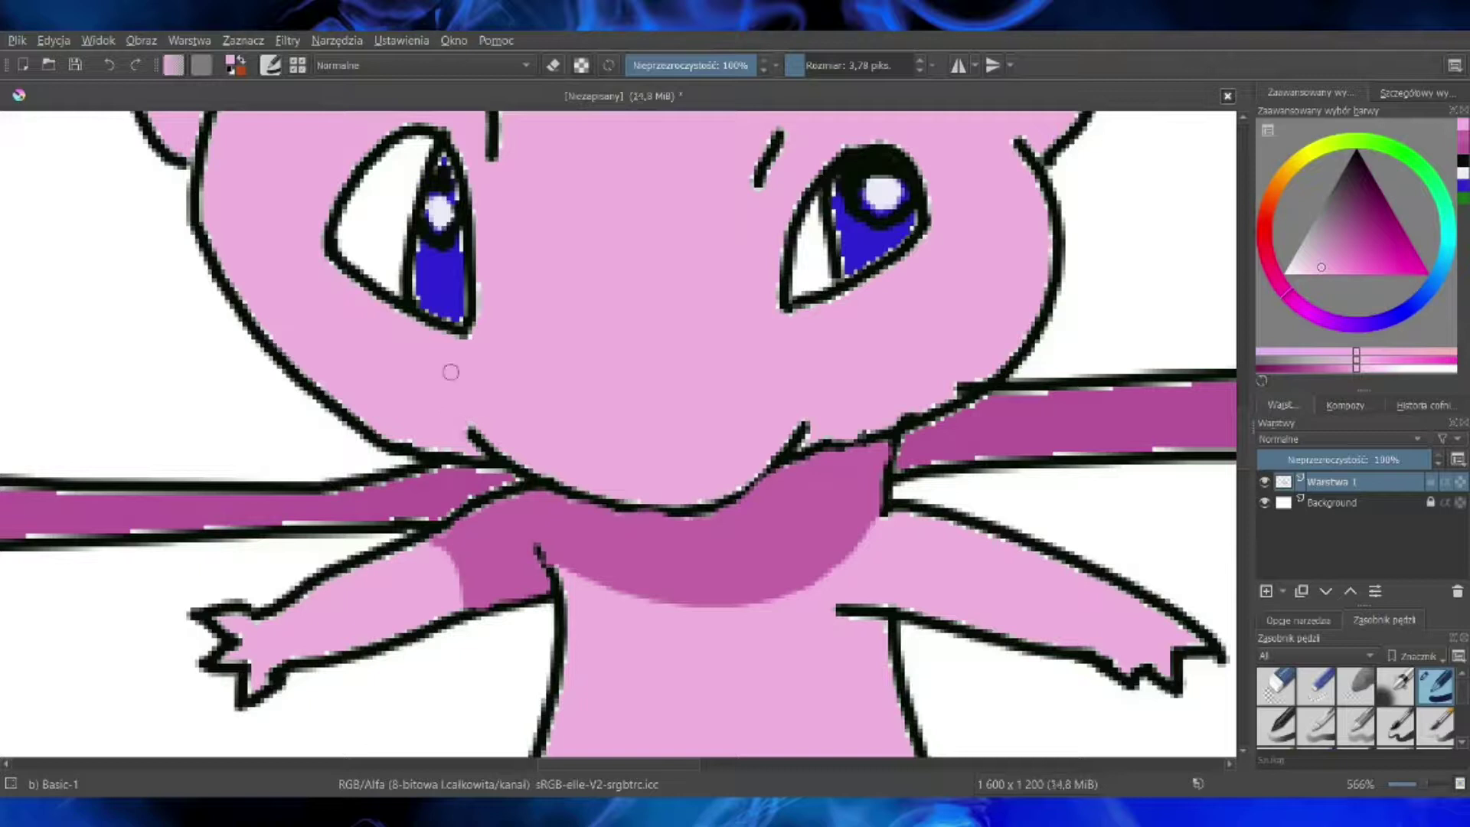
Step: Sample the darker pink and shade the lower edge of the right ear and the area around the right mouth corner
{"action": "left_click", "coordinate": [41, 297]}
{"action": "left_click", "coordinate": [596, 518]}
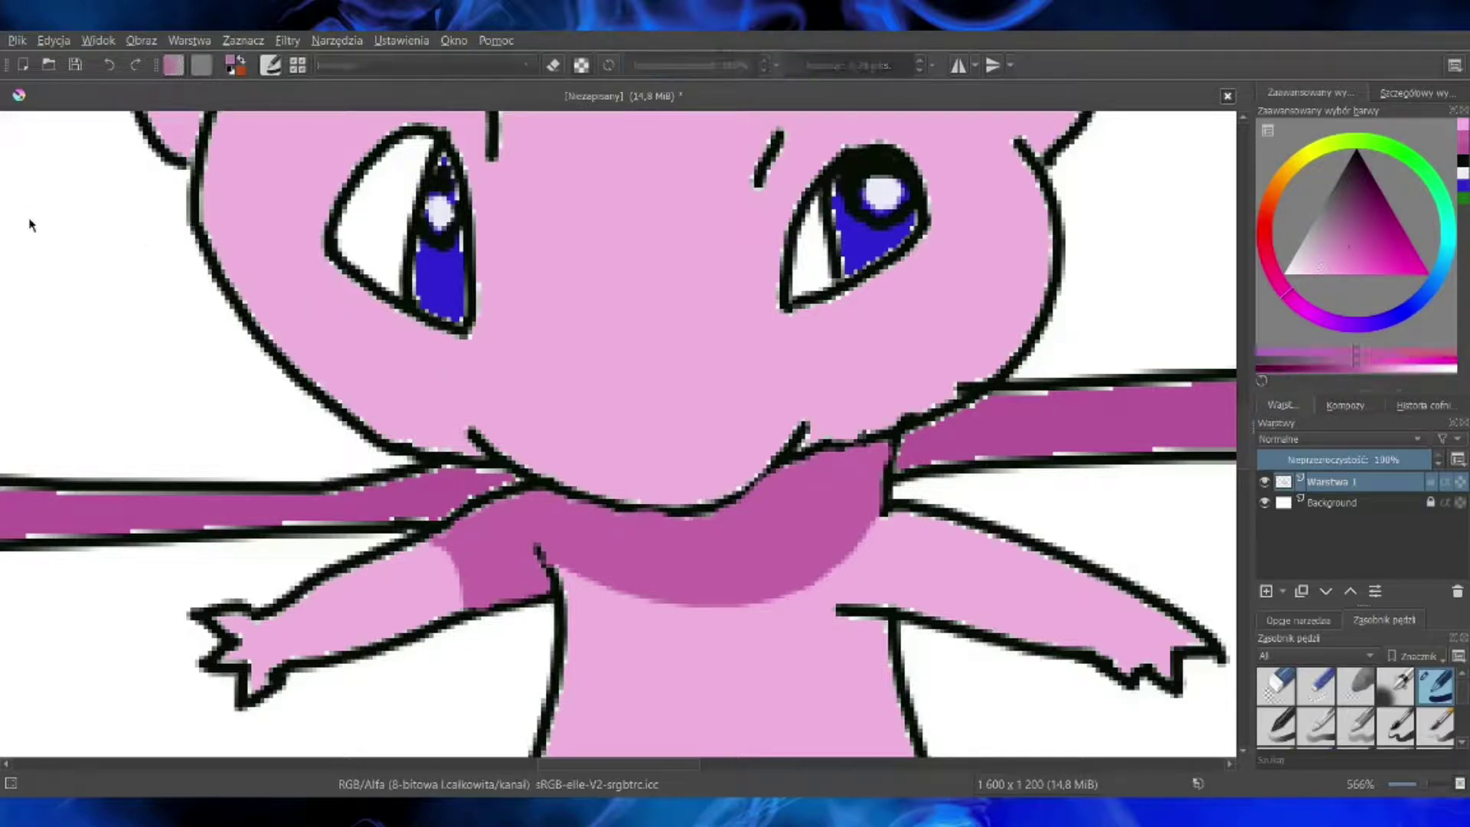
{"action": "key", "text": "b"}
{"action": "scroll", "coordinate": [1247, 417], "scroll_direction": "up", "scroll_amount": 5}
{"action": "mouse_move", "coordinate": [1093, 423]}
{"action": "left_mouse_down"}
{"action": "mouse_move", "coordinate": [1020, 475]}
{"action": "mouse_move", "coordinate": [1038, 494]}
{"action": "mouse_move", "coordinate": [1043, 470]}
{"action": "mouse_move", "coordinate": [1046, 482]}
{"action": "mouse_move", "coordinate": [1078, 451]}
{"action": "mouse_move", "coordinate": [1045, 484]}
{"action": "mouse_move", "coordinate": [1036, 467]}
{"action": "mouse_move", "coordinate": [1085, 435]}
{"action": "mouse_move", "coordinate": [1038, 480]}
{"action": "left_mouse_up"}
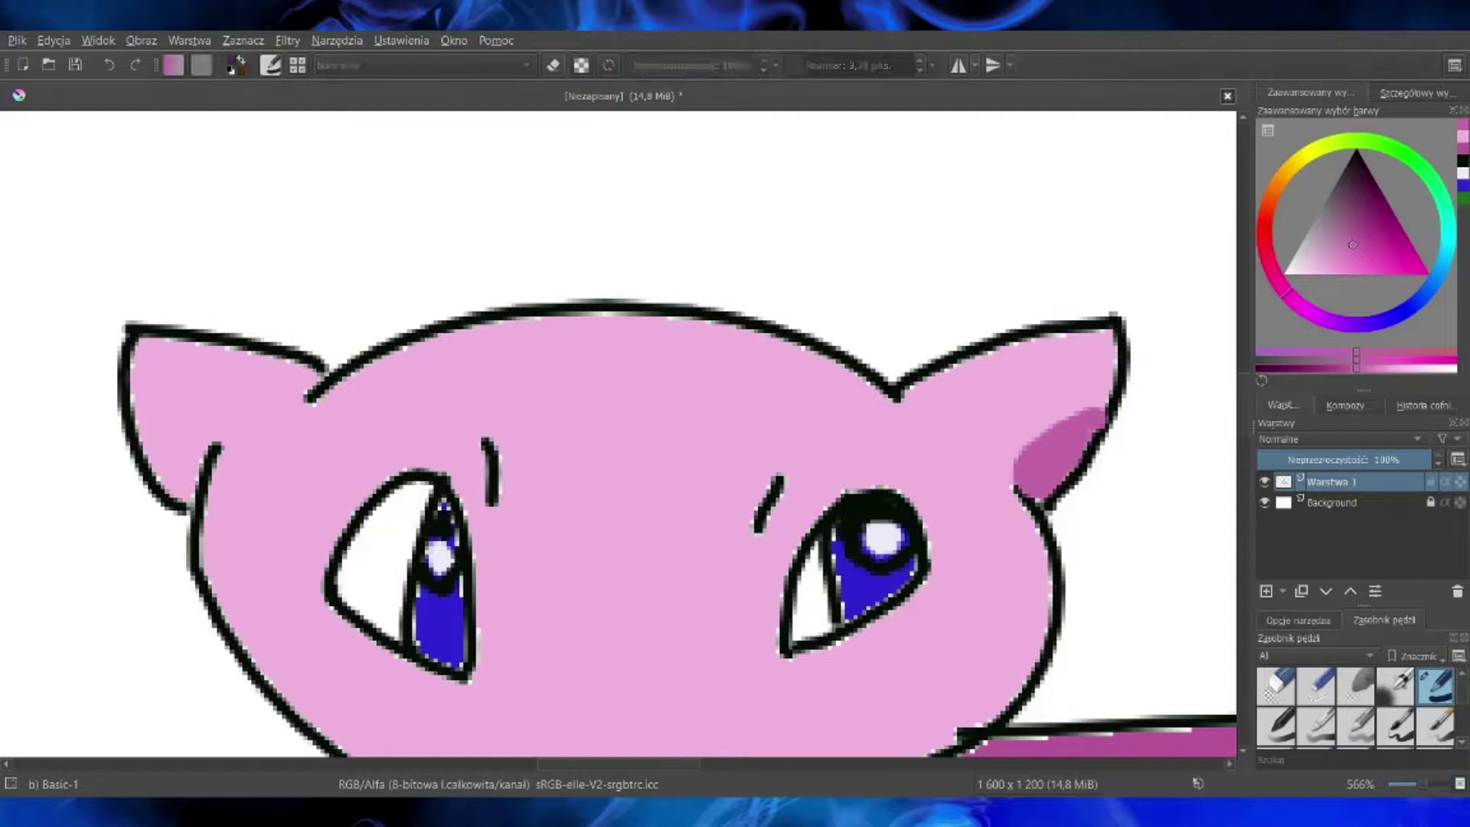
{"action": "scroll", "coordinate": [1244, 391], "scroll_direction": "down", "scroll_amount": 3}
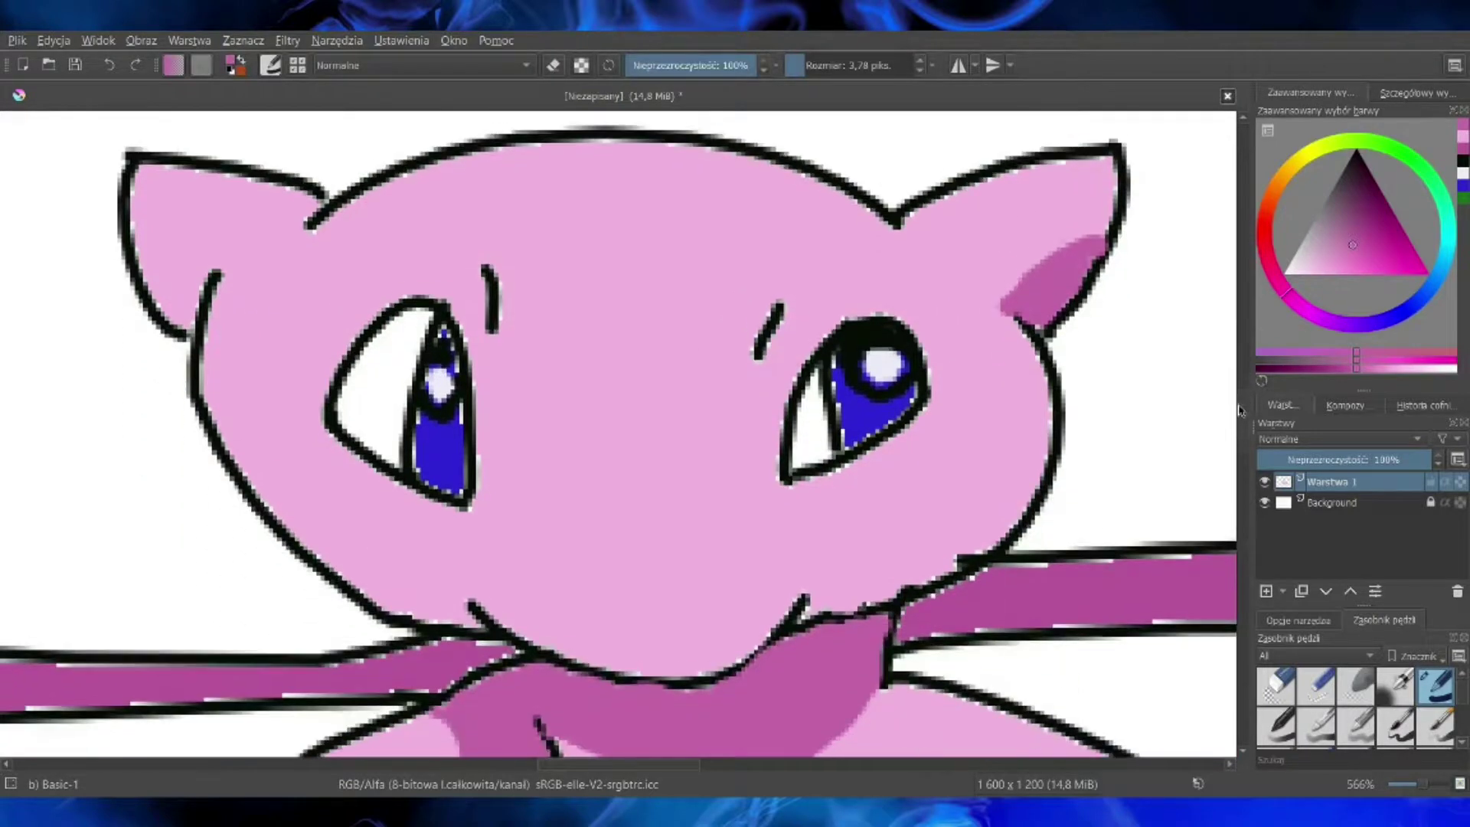
{"action": "left_click_drag", "start_coordinate": [797, 580], "coordinate": [726, 657]}
{"action": "left_click_drag", "start_coordinate": [801, 574], "coordinate": [837, 606]}
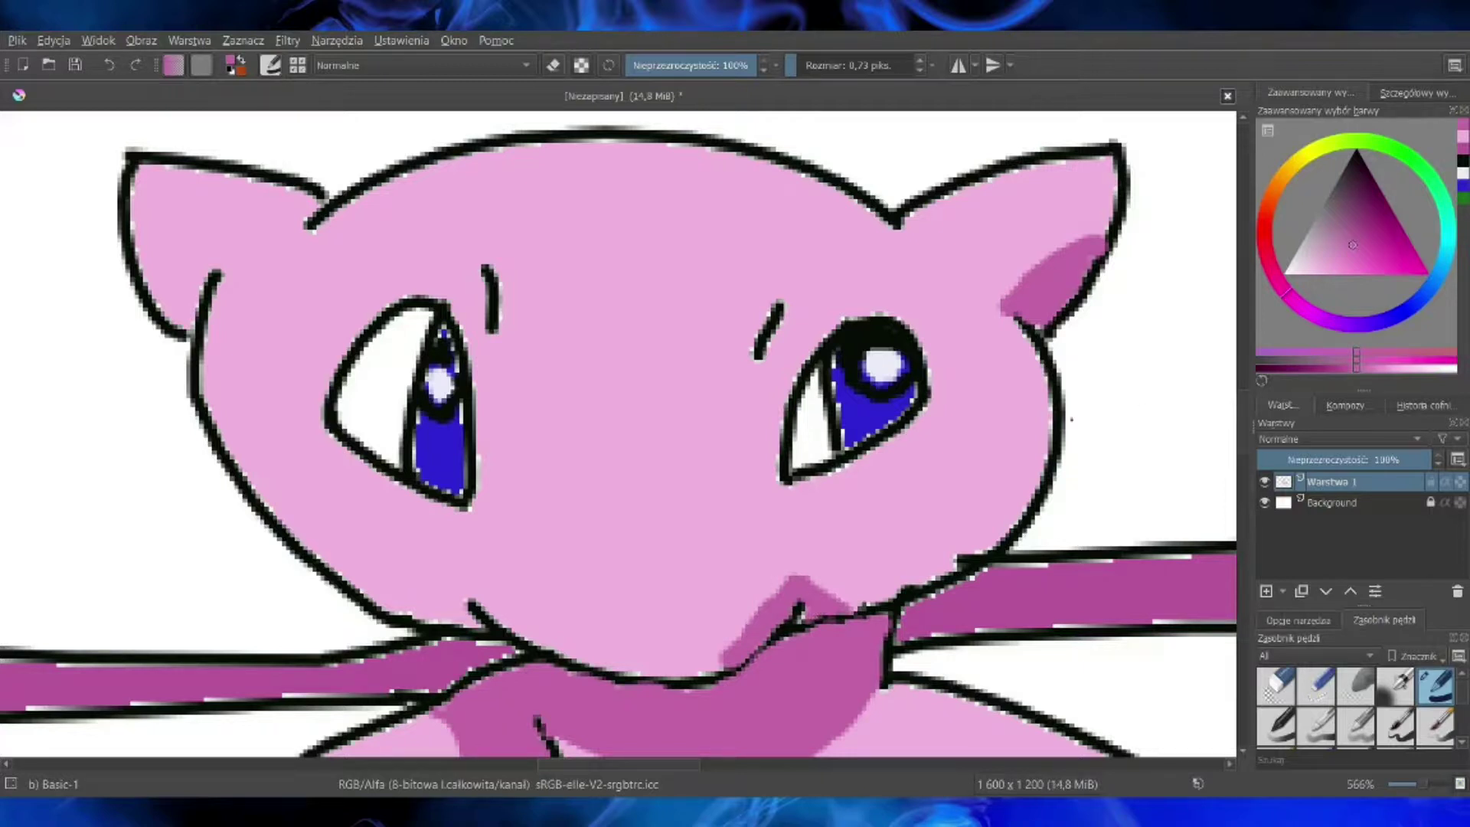
Step: Sample the light body pink and draw a boundary line across the middle of the tail tip
{"action": "left_click_drag", "start_coordinate": [667, 766], "coordinate": [539, 766]}
{"action": "left_click_drag", "start_coordinate": [1245, 450], "coordinate": [1246, 386]}
{"action": "left_click_drag", "start_coordinate": [483, 765], "coordinate": [563, 767]}
{"action": "left_click_drag", "start_coordinate": [1245, 359], "coordinate": [1245, 343]}
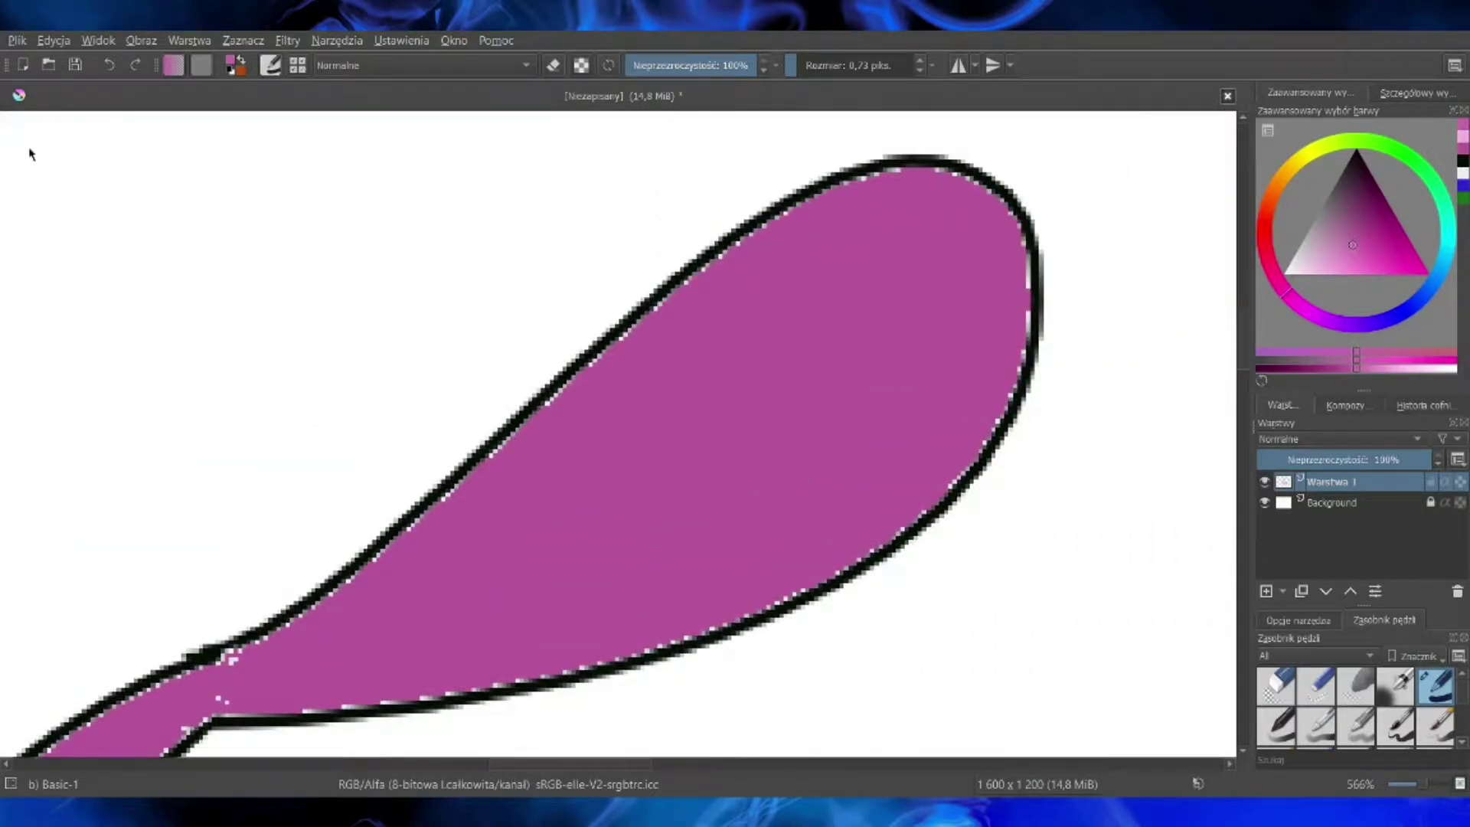
{"action": "left_click", "coordinate": [44, 333]}
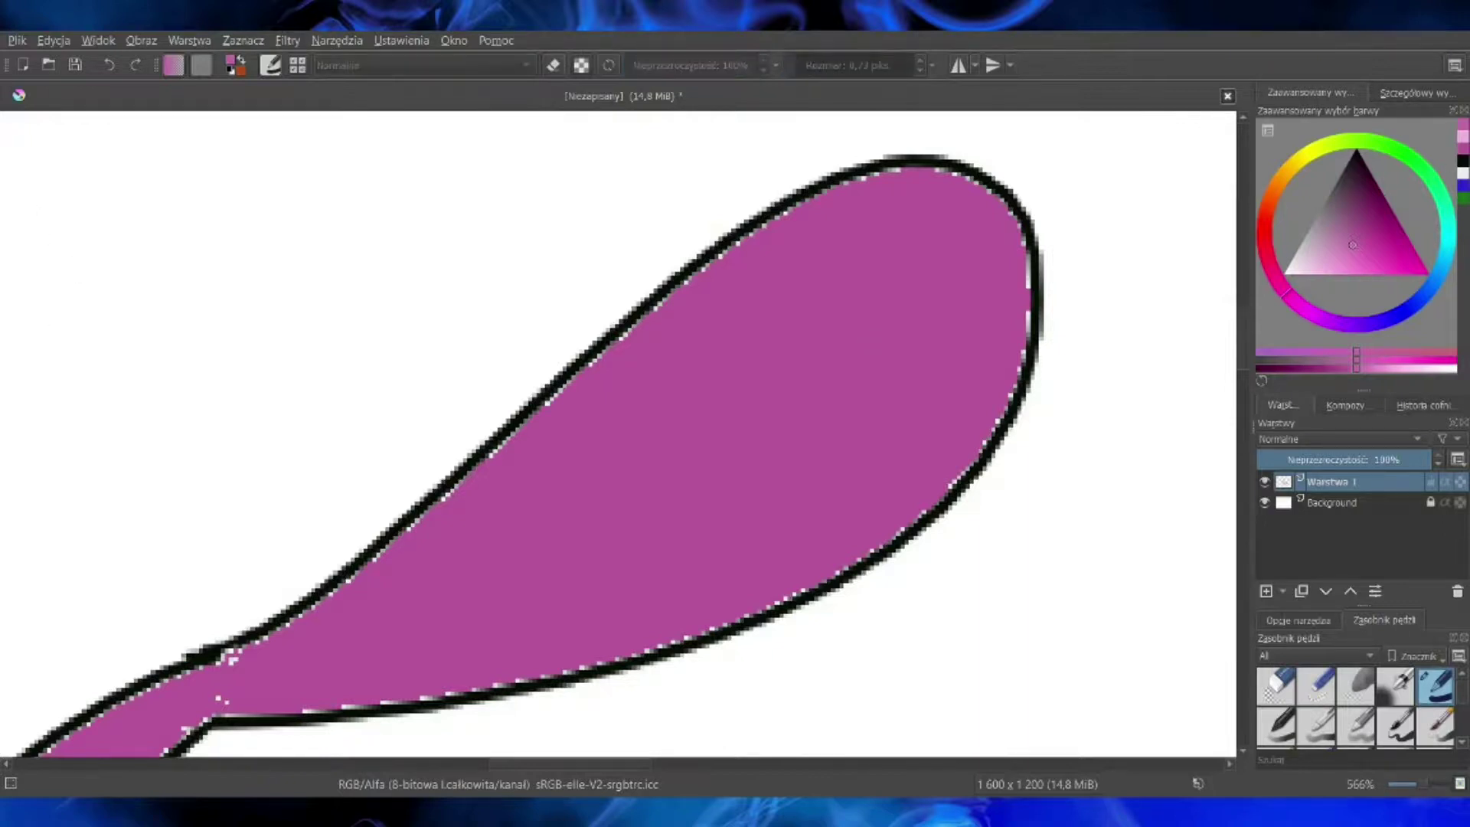
{"action": "left_click_drag", "start_coordinate": [1422, 786], "coordinate": [1413, 784]}
{"action": "left_click", "coordinate": [749, 665]}
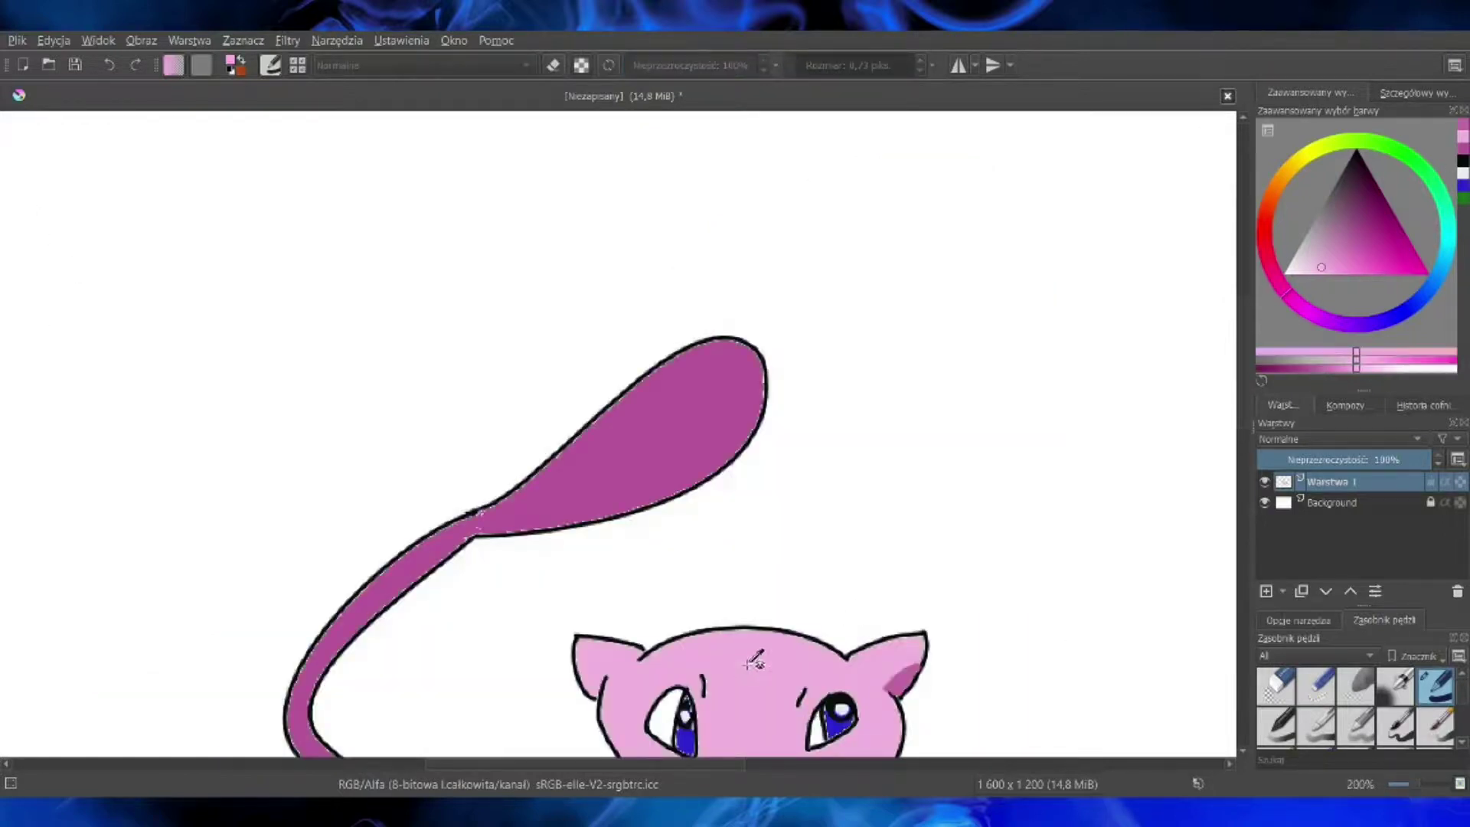
{"action": "left_click", "coordinate": [32, 199]}
{"action": "mouse_move", "coordinate": [583, 431]}
{"action": "left_mouse_down"}
{"action": "mouse_move", "coordinate": [747, 436]}
{"action": "mouse_move", "coordinate": [584, 440]}
{"action": "left_mouse_up"}
{"action": "left_click", "coordinate": [110, 69]}
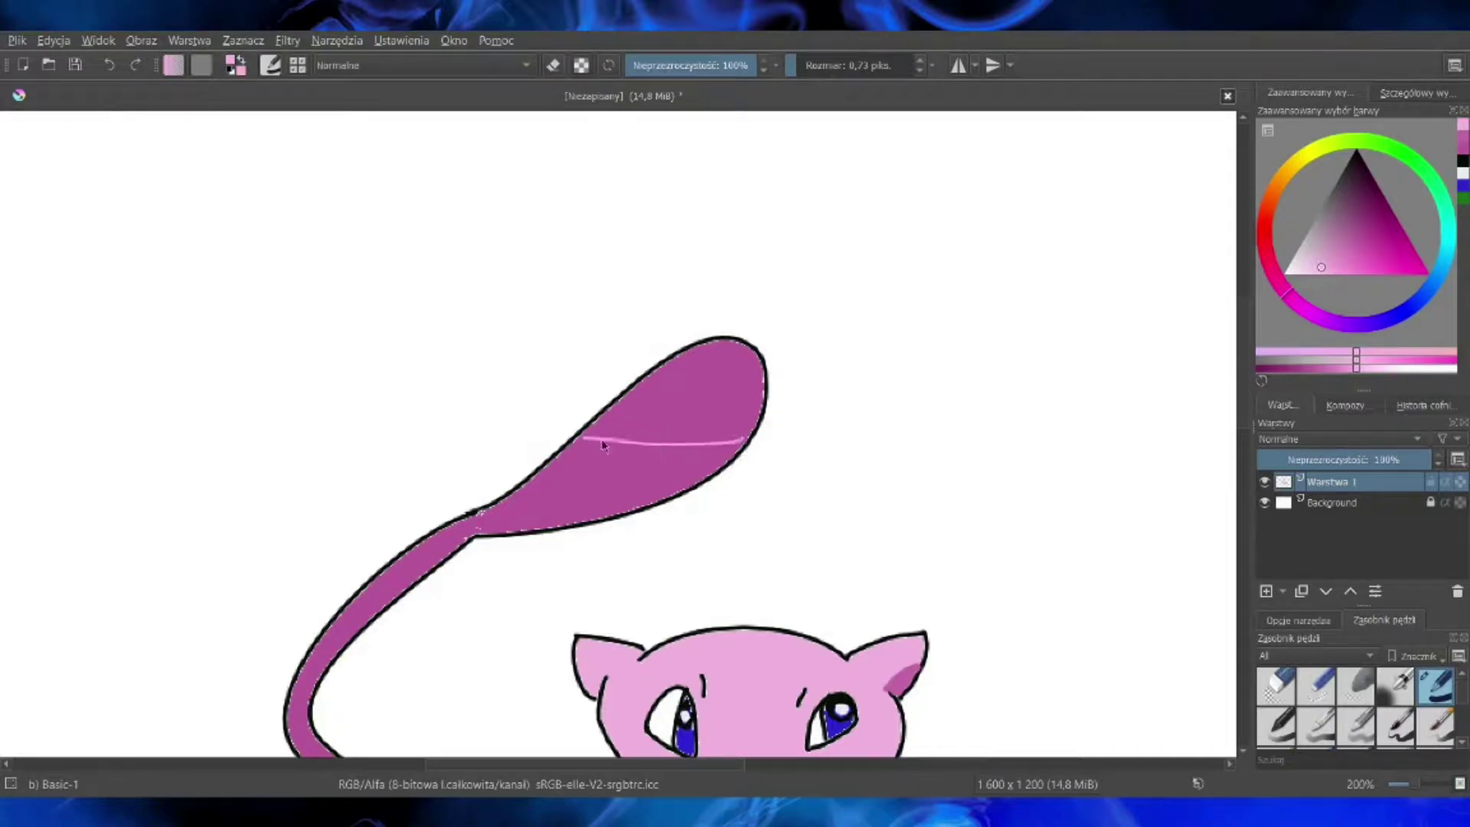
Step: Fill the tail tip above the boundary line with light pink, using a smaller brush along the outline
{"action": "left_click_drag", "start_coordinate": [1417, 785], "coordinate": [1423, 786]}
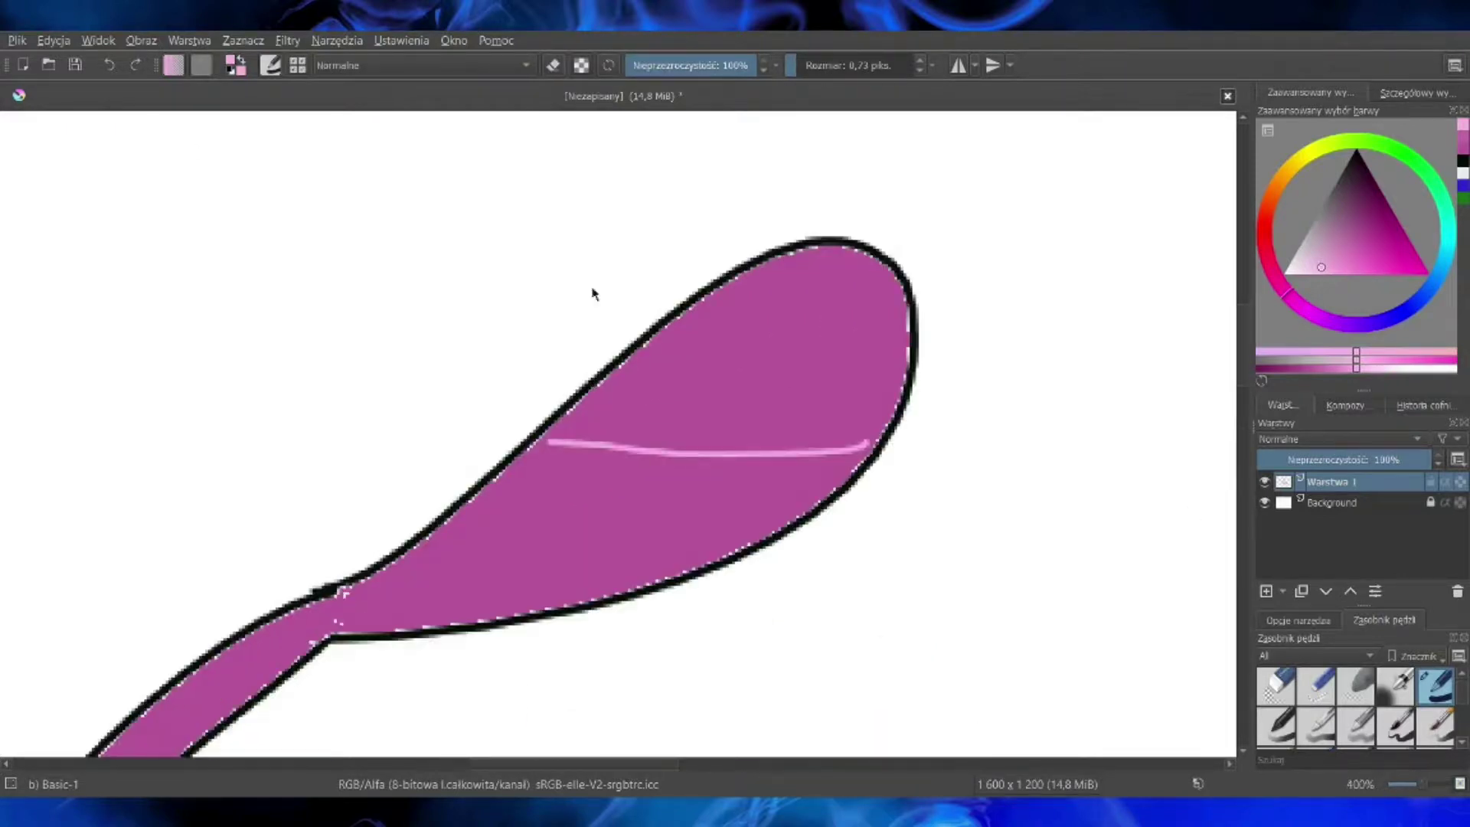
{"action": "left_click", "coordinate": [14, 158]}
{"action": "left_click", "coordinate": [818, 65]}
{"action": "left_click", "coordinate": [834, 65]}
{"action": "mouse_move", "coordinate": [778, 363]}
{"action": "left_mouse_down"}
{"action": "mouse_move", "coordinate": [814, 367]}
{"action": "mouse_move", "coordinate": [750, 370]}
{"action": "left_mouse_up"}
{"action": "left_click", "coordinate": [816, 65]}
{"action": "mouse_move", "coordinate": [867, 292]}
{"action": "left_mouse_down"}
{"action": "mouse_move", "coordinate": [885, 356]}
{"action": "mouse_move", "coordinate": [888, 316]}
{"action": "mouse_move", "coordinate": [865, 277]}
{"action": "mouse_move", "coordinate": [815, 272]}
{"action": "mouse_move", "coordinate": [735, 297]}
{"action": "mouse_move", "coordinate": [882, 287]}
{"action": "mouse_move", "coordinate": [879, 362]}
{"action": "mouse_move", "coordinate": [807, 354]}
{"action": "mouse_move", "coordinate": [824, 266]}
{"action": "mouse_move", "coordinate": [859, 424]}
{"action": "mouse_move", "coordinate": [682, 427]}
{"action": "mouse_move", "coordinate": [710, 428]}
{"action": "mouse_move", "coordinate": [676, 360]}
{"action": "mouse_move", "coordinate": [696, 333]}
{"action": "mouse_move", "coordinate": [660, 429]}
{"action": "mouse_move", "coordinate": [590, 421]}
{"action": "mouse_move", "coordinate": [665, 395]}
{"action": "mouse_move", "coordinate": [610, 399]}
{"action": "mouse_move", "coordinate": [665, 357]}
{"action": "mouse_move", "coordinate": [615, 412]}
{"action": "mouse_move", "coordinate": [539, 445]}
{"action": "left_mouse_up"}
{"action": "left_click", "coordinate": [107, 69]}
{"action": "left_click", "coordinate": [800, 65]}
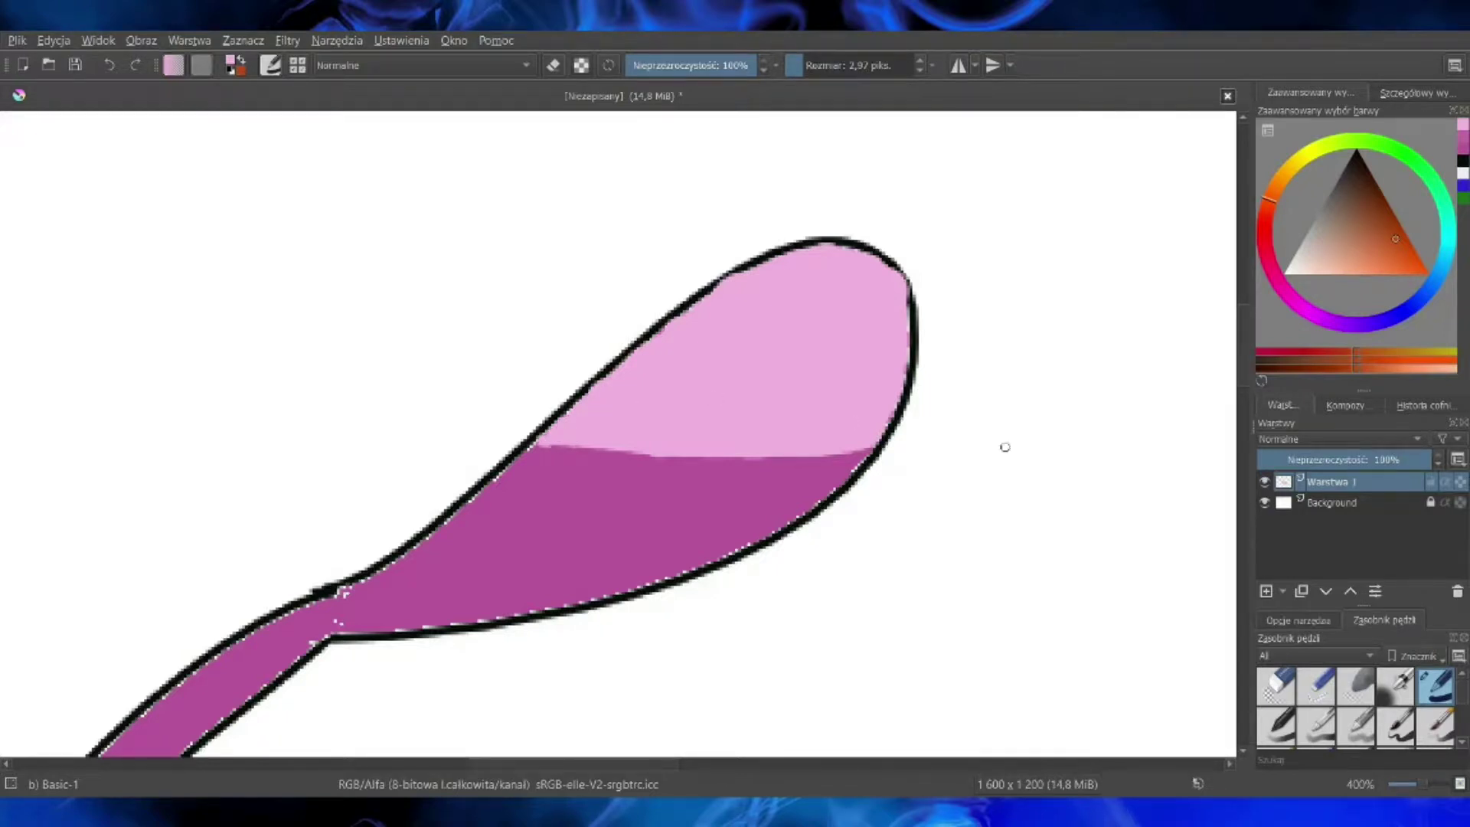
Step: Pick a brighter pink and try it with a stroke on the forehead
{"action": "left_click_drag", "start_coordinate": [1422, 785], "coordinate": [1415, 786]}
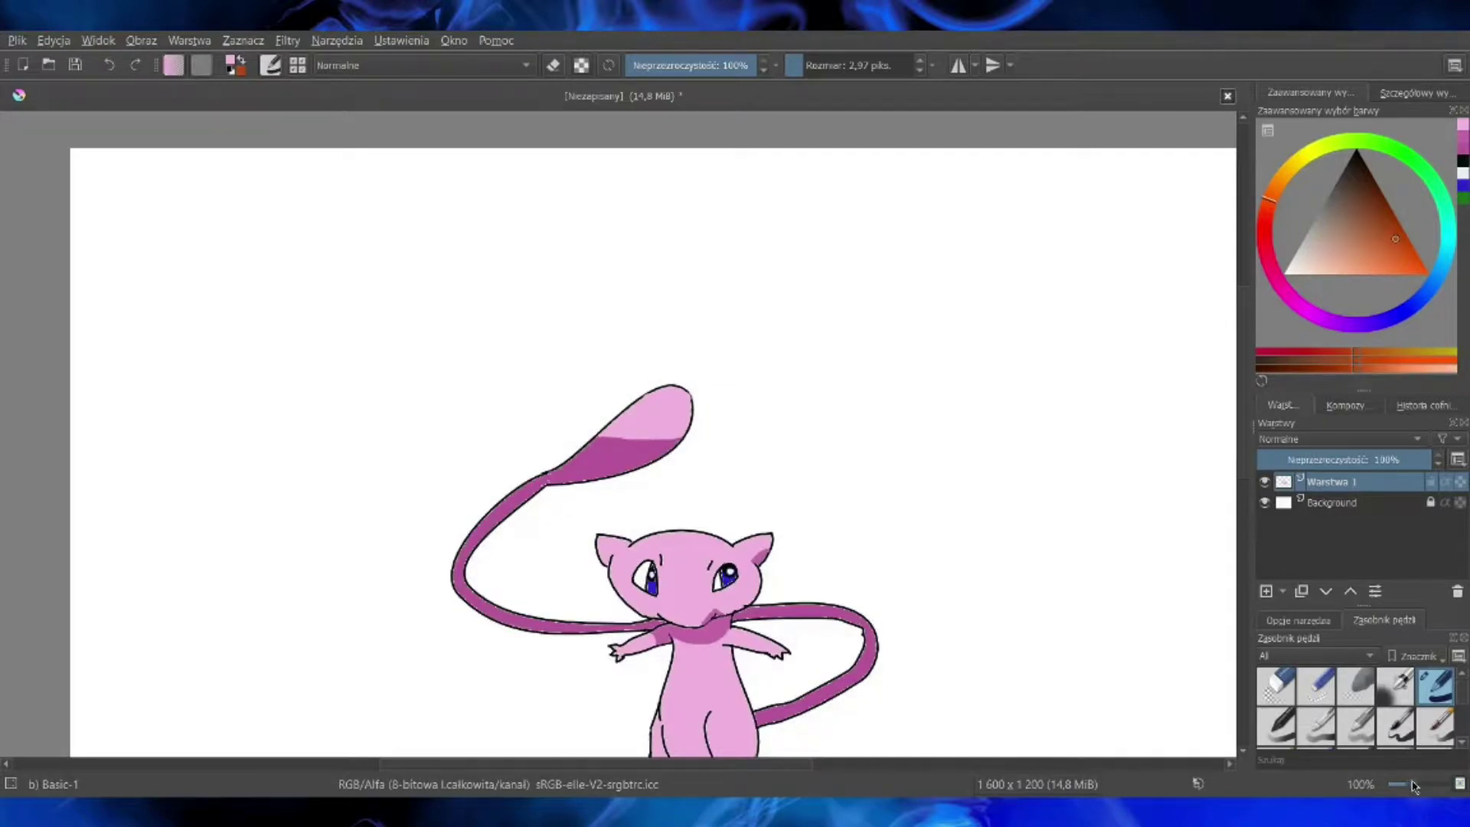
{"action": "mouse_move", "coordinate": [1353, 251]}
{"action": "left_mouse_down"}
{"action": "mouse_move", "coordinate": [1329, 262]}
{"action": "mouse_move", "coordinate": [1347, 270]}
{"action": "left_mouse_up"}
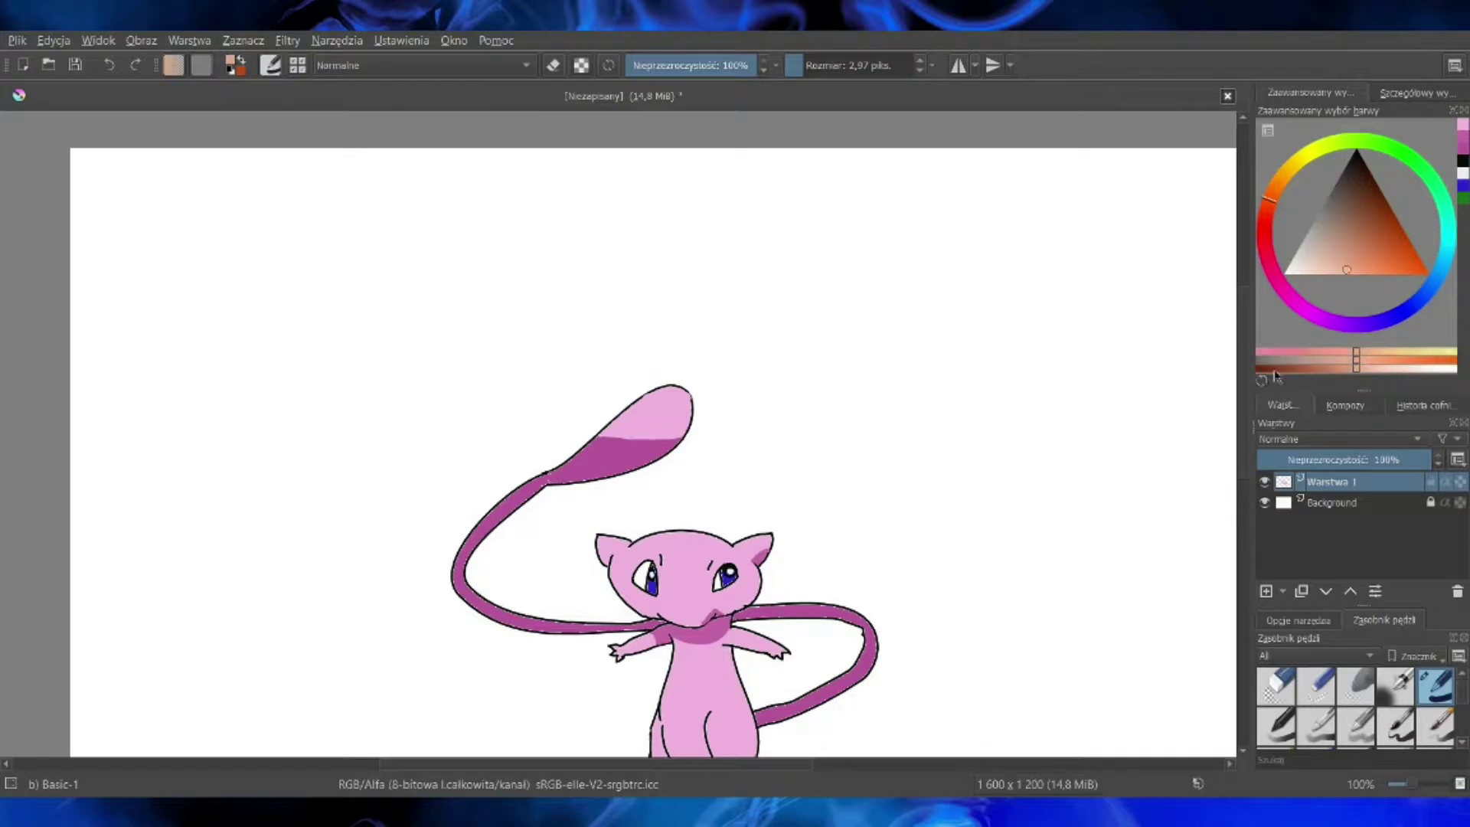
{"action": "left_click", "coordinate": [1336, 355]}
{"action": "mouse_move", "coordinate": [1301, 305]}
{"action": "left_mouse_down"}
{"action": "mouse_move", "coordinate": [1268, 262]}
{"action": "mouse_move", "coordinate": [1282, 293]}
{"action": "left_mouse_up"}
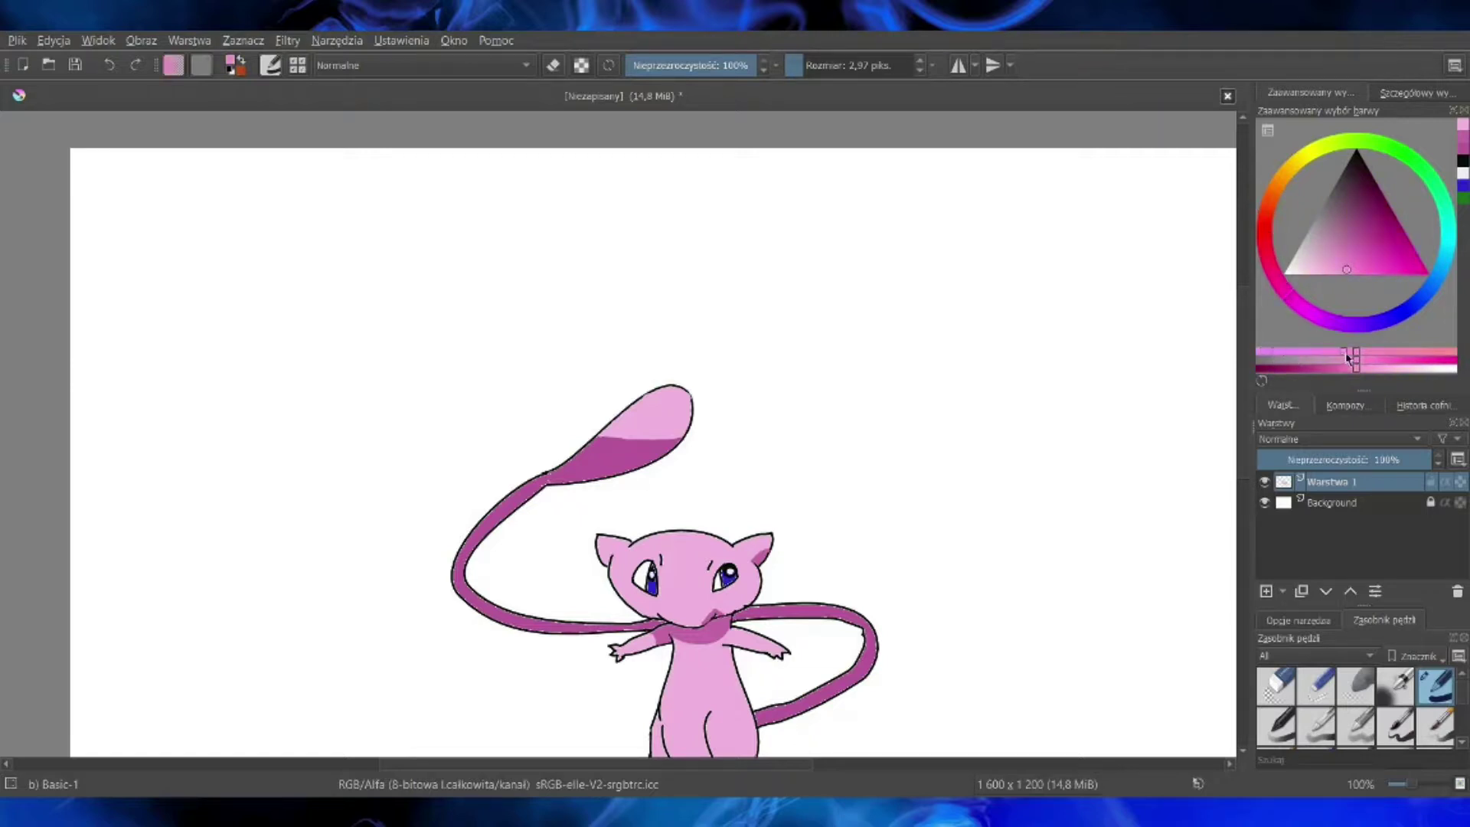
{"action": "left_click", "coordinate": [1404, 85]}
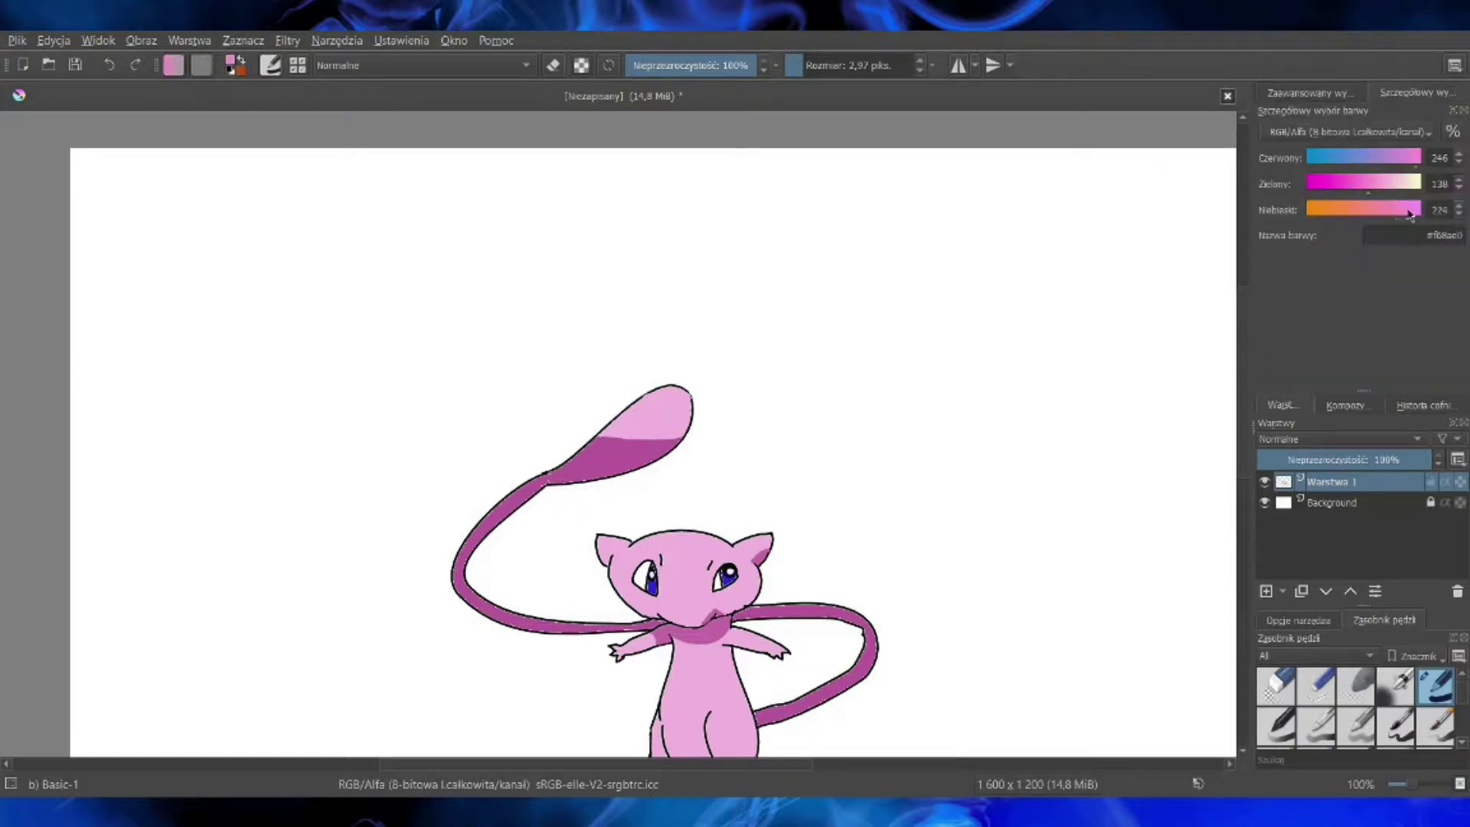
{"action": "left_click", "coordinate": [1292, 95]}
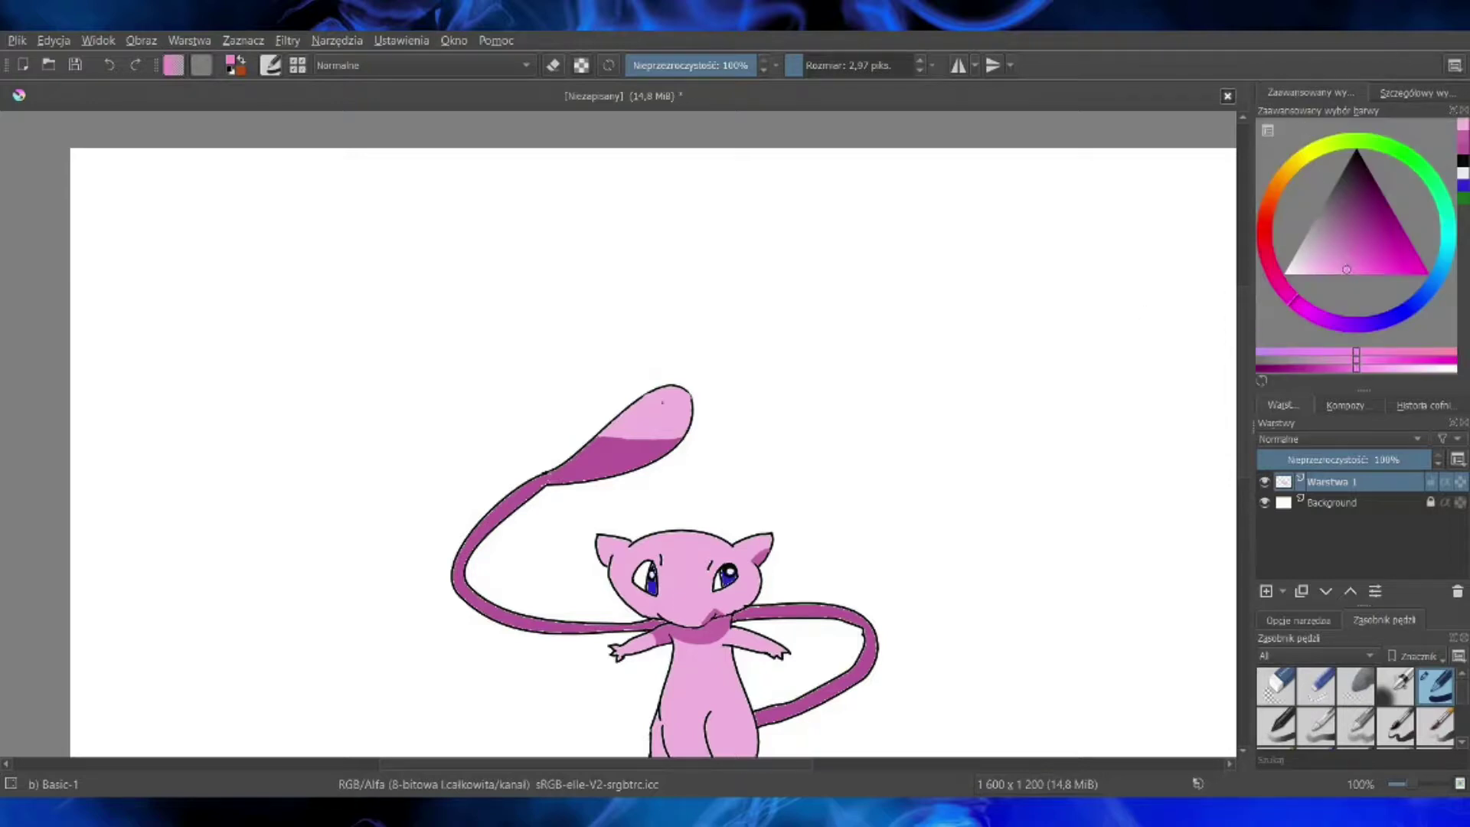
{"action": "left_click_drag", "start_coordinate": [1409, 785], "coordinate": [1421, 785]}
{"action": "left_click_drag", "start_coordinate": [1244, 379], "coordinate": [1243, 446]}
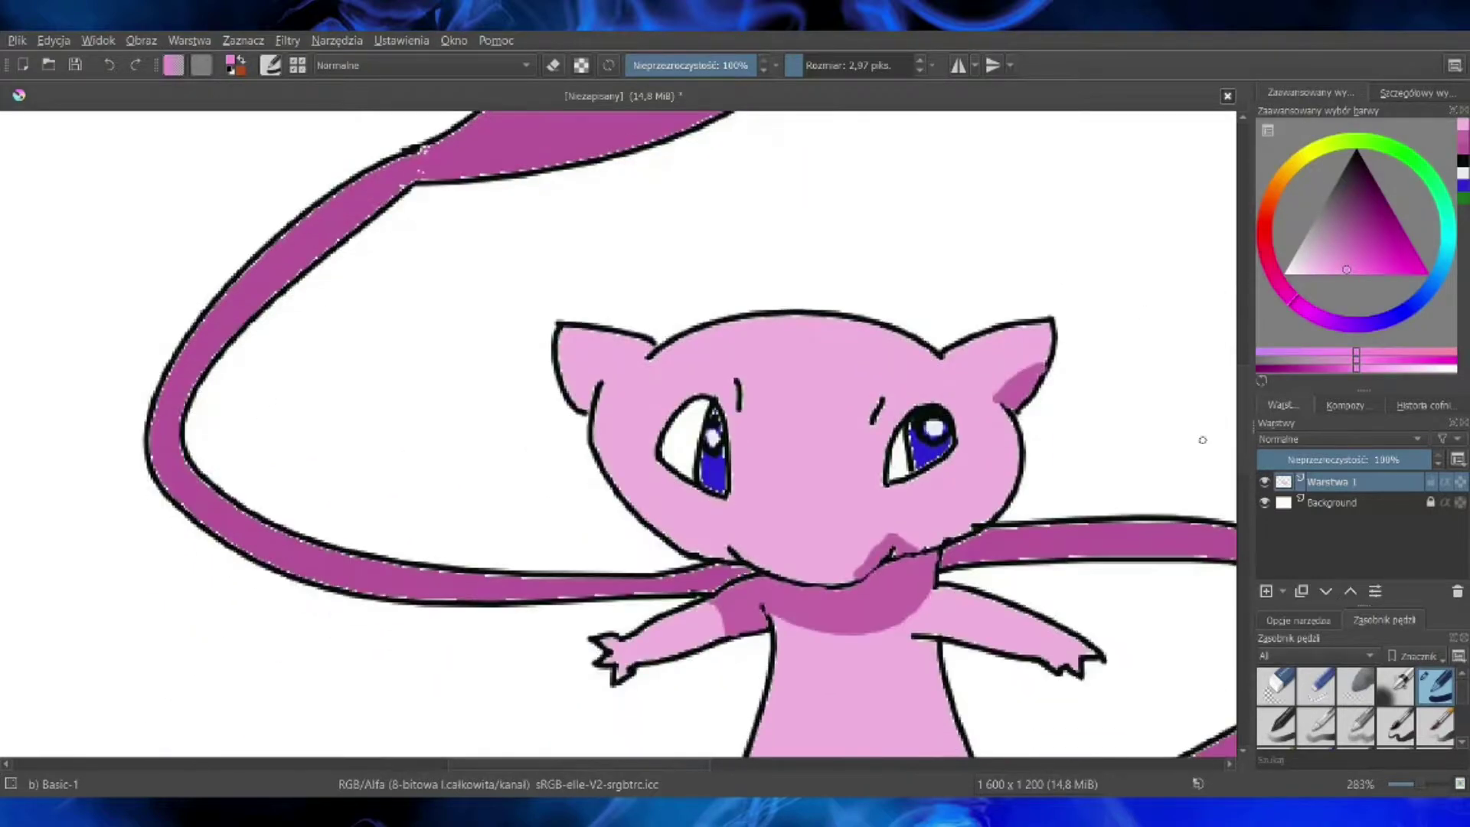
{"action": "left_click_drag", "start_coordinate": [782, 359], "coordinate": [821, 425]}
{"action": "left_click", "coordinate": [112, 65]}
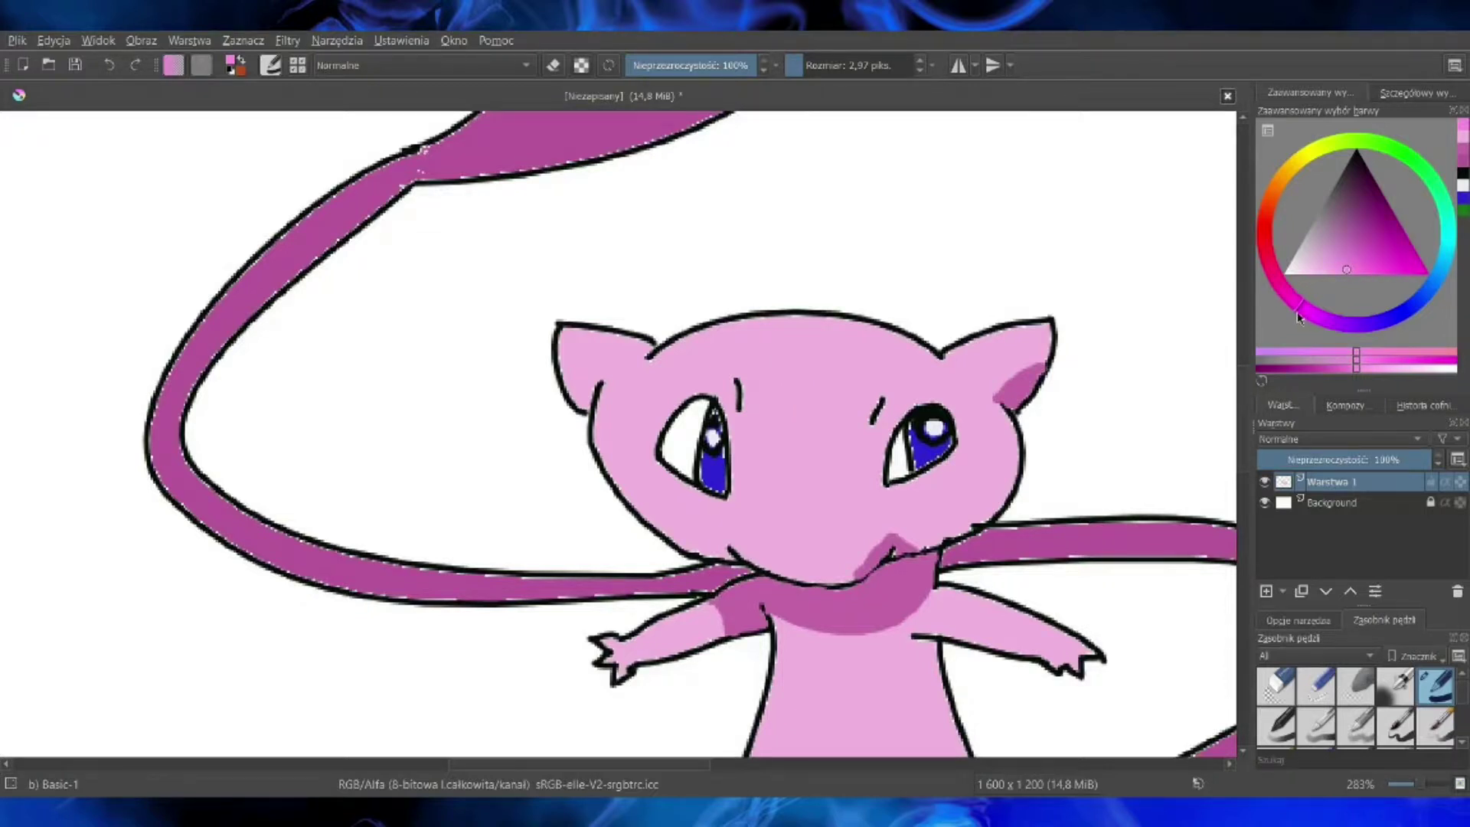
Step: Choose a very pale pink and paint an oval highlight on the snout
{"action": "left_click", "coordinate": [1326, 270]}
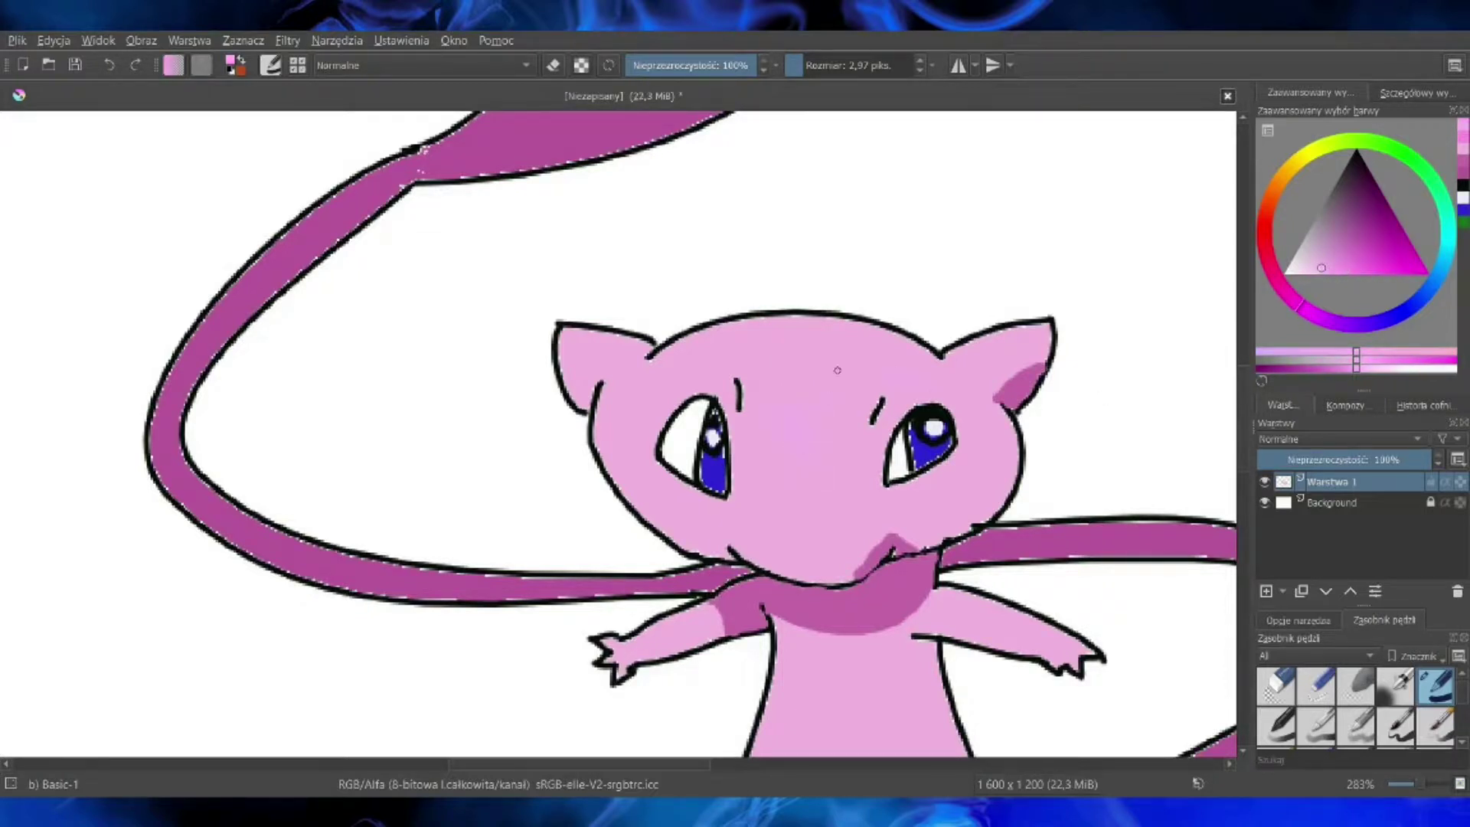
{"action": "left_click", "coordinate": [1308, 267]}
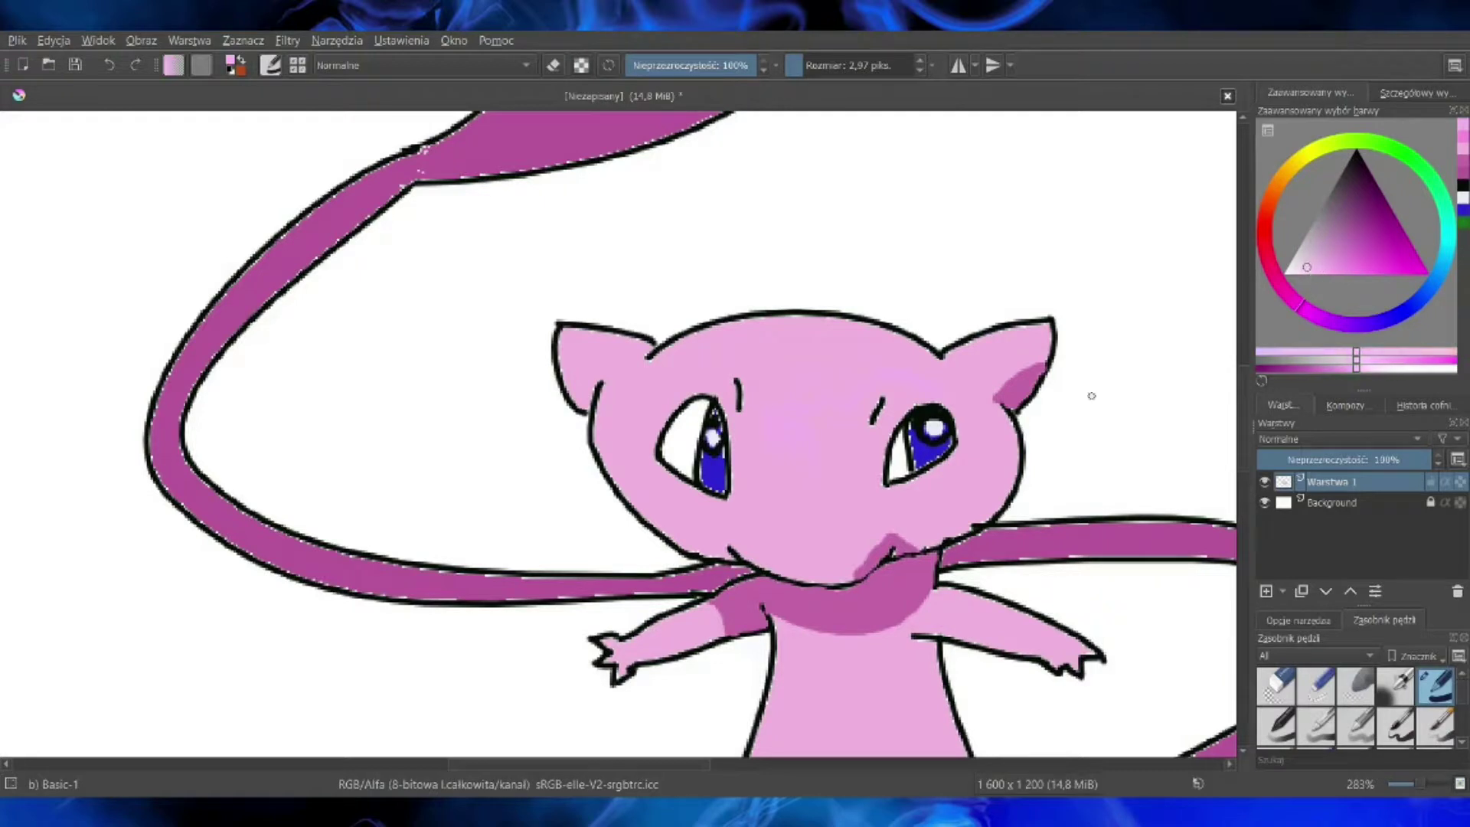
{"action": "left_click_drag", "start_coordinate": [795, 439], "coordinate": [756, 386]}
{"action": "left_click", "coordinate": [111, 70]}
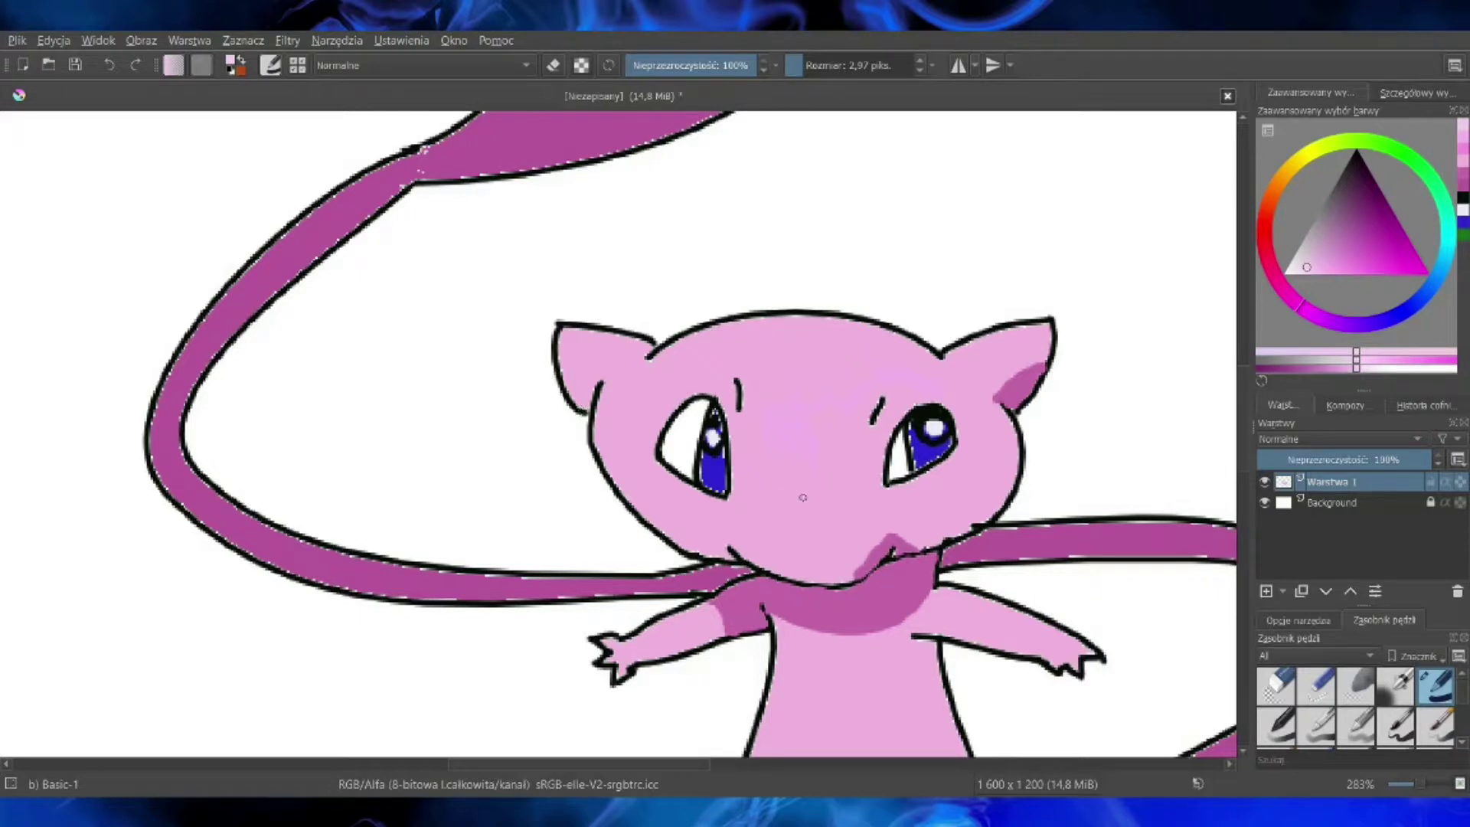
{"action": "mouse_move", "coordinate": [800, 499]}
{"action": "left_mouse_down"}
{"action": "mouse_move", "coordinate": [788, 536]}
{"action": "mouse_move", "coordinate": [797, 520]}
{"action": "mouse_move", "coordinate": [766, 519]}
{"action": "left_mouse_up"}
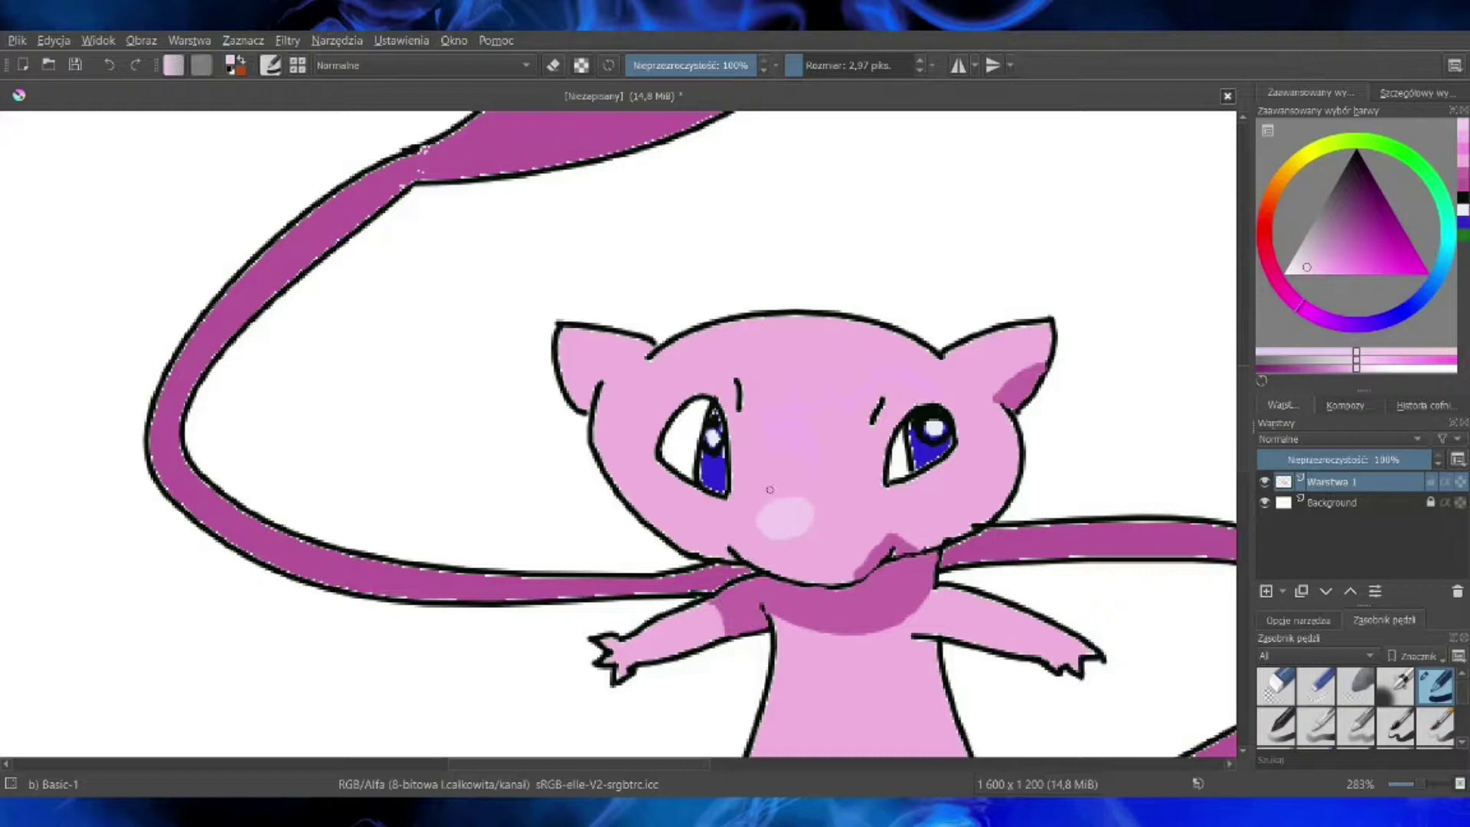
Step: Paint pale pink highlights on both ears, both hands and the forehead above the left eye
{"action": "mouse_move", "coordinate": [999, 343]}
{"action": "left_mouse_down"}
{"action": "mouse_move", "coordinate": [954, 364]}
{"action": "mouse_move", "coordinate": [995, 339]}
{"action": "left_mouse_up"}
{"action": "mouse_move", "coordinate": [580, 337]}
{"action": "left_mouse_down"}
{"action": "mouse_move", "coordinate": [567, 341]}
{"action": "mouse_move", "coordinate": [573, 369]}
{"action": "mouse_move", "coordinate": [598, 337]}
{"action": "mouse_move", "coordinate": [563, 332]}
{"action": "left_mouse_up"}
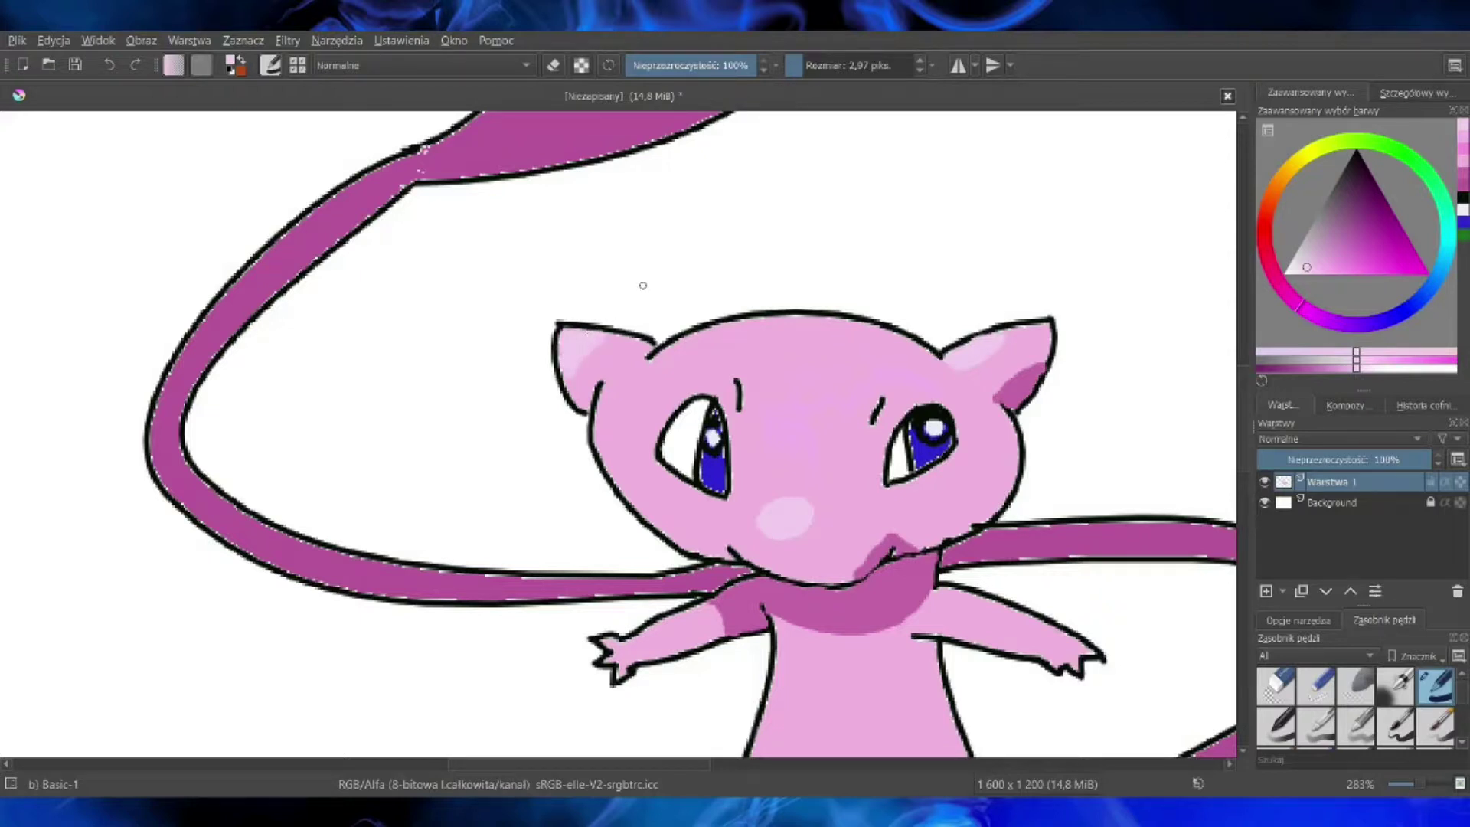
{"action": "mouse_move", "coordinate": [1083, 639]}
{"action": "left_mouse_down"}
{"action": "mouse_move", "coordinate": [1056, 660]}
{"action": "mouse_move", "coordinate": [1068, 650]}
{"action": "left_mouse_up"}
{"action": "left_click_drag", "start_coordinate": [625, 659], "coordinate": [622, 671]}
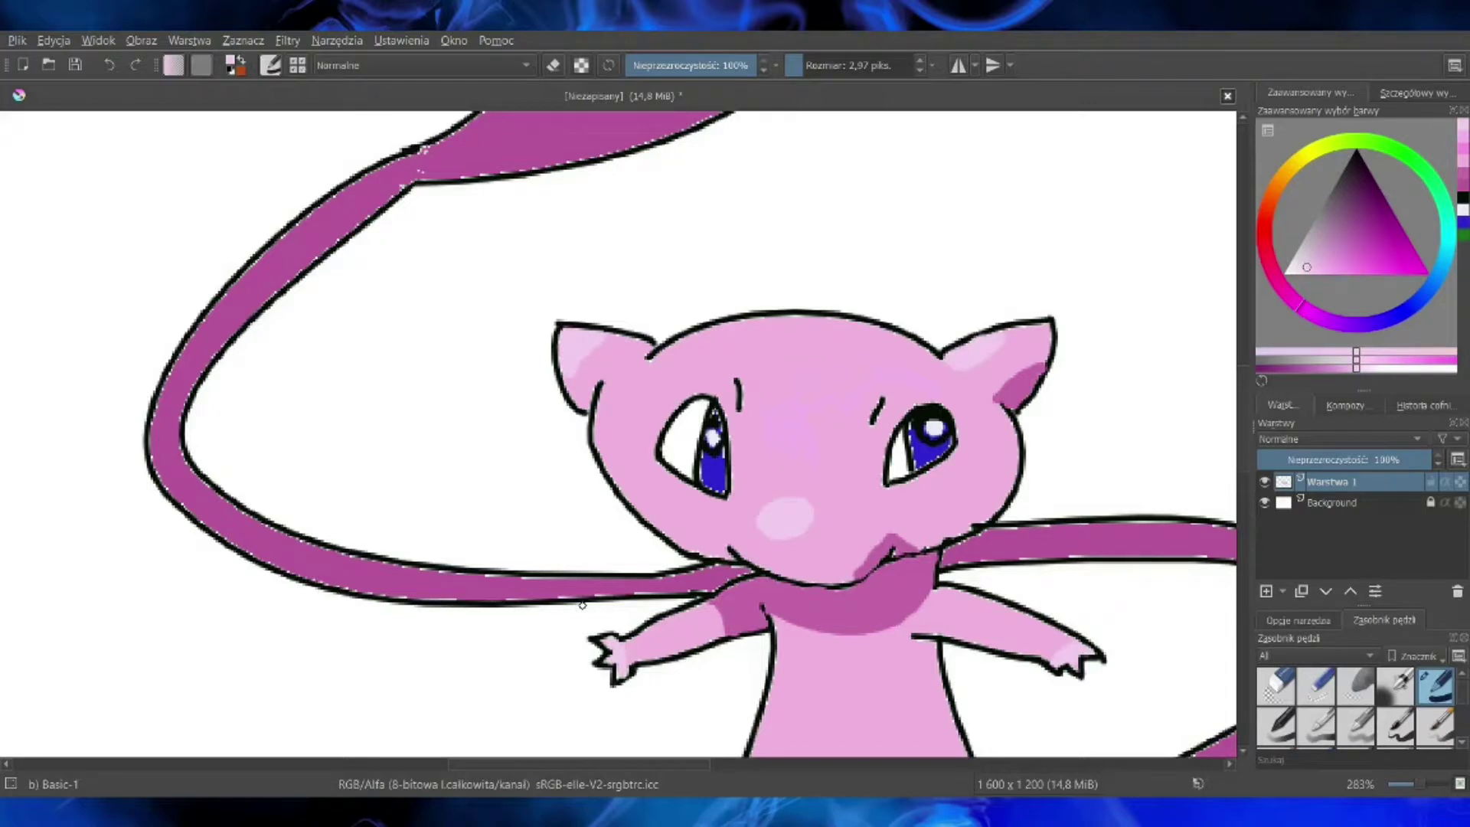
{"action": "mouse_move", "coordinate": [750, 318]}
{"action": "left_mouse_down"}
{"action": "mouse_move", "coordinate": [731, 360]}
{"action": "mouse_move", "coordinate": [677, 386]}
{"action": "mouse_move", "coordinate": [627, 383]}
{"action": "mouse_move", "coordinate": [651, 355]}
{"action": "mouse_move", "coordinate": [636, 387]}
{"action": "mouse_move", "coordinate": [723, 363]}
{"action": "mouse_move", "coordinate": [720, 346]}
{"action": "mouse_move", "coordinate": [686, 362]}
{"action": "mouse_move", "coordinate": [697, 343]}
{"action": "mouse_move", "coordinate": [660, 364]}
{"action": "mouse_move", "coordinate": [675, 353]}
{"action": "left_mouse_up"}
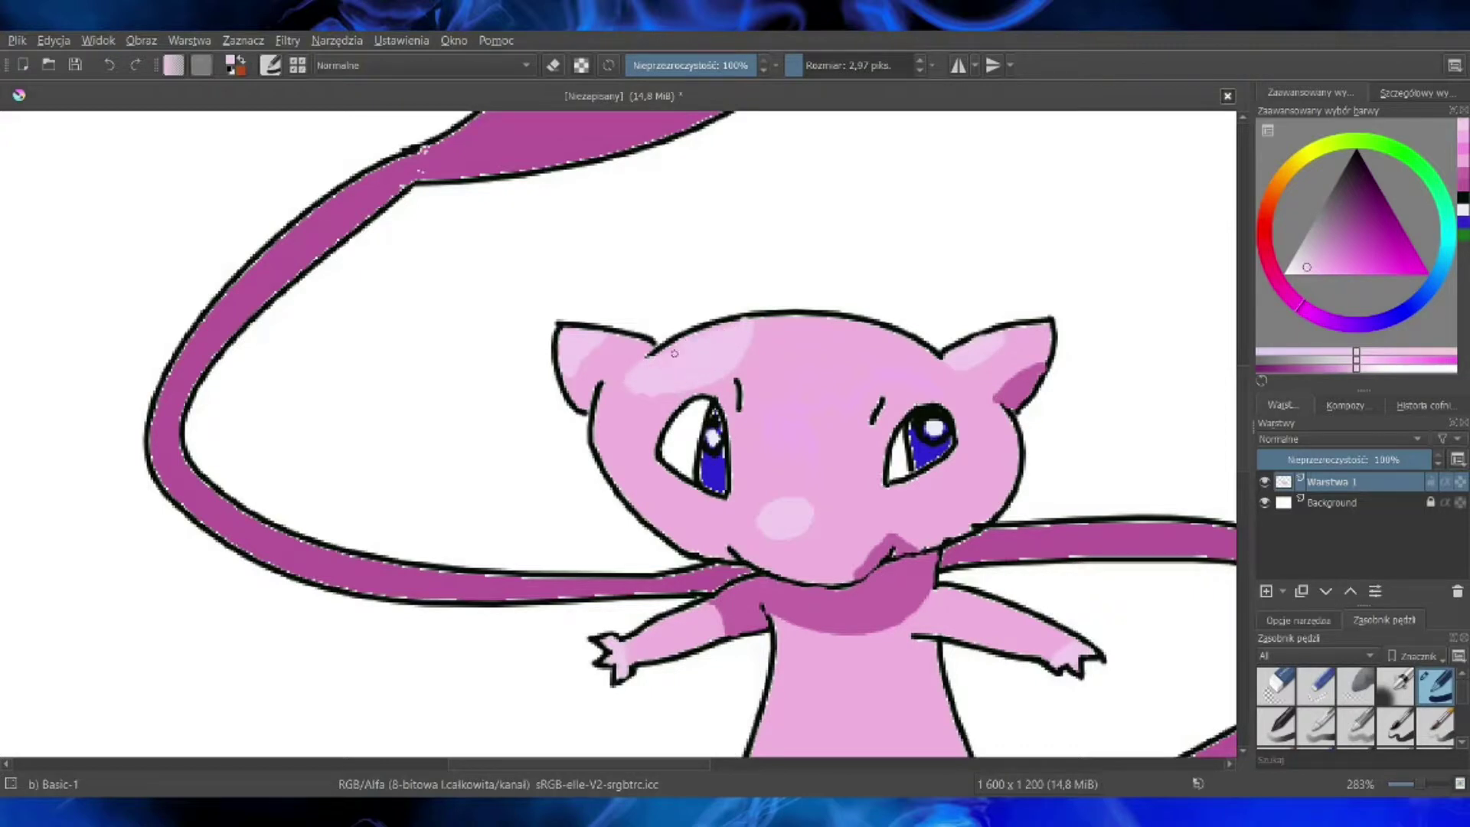
Step: Paint pale pink highlights on the belly, the torso's right edge, the top of the right thigh and the left lower leg
{"action": "scroll", "coordinate": [1226, 429], "scroll_direction": "down", "scroll_amount": 5}
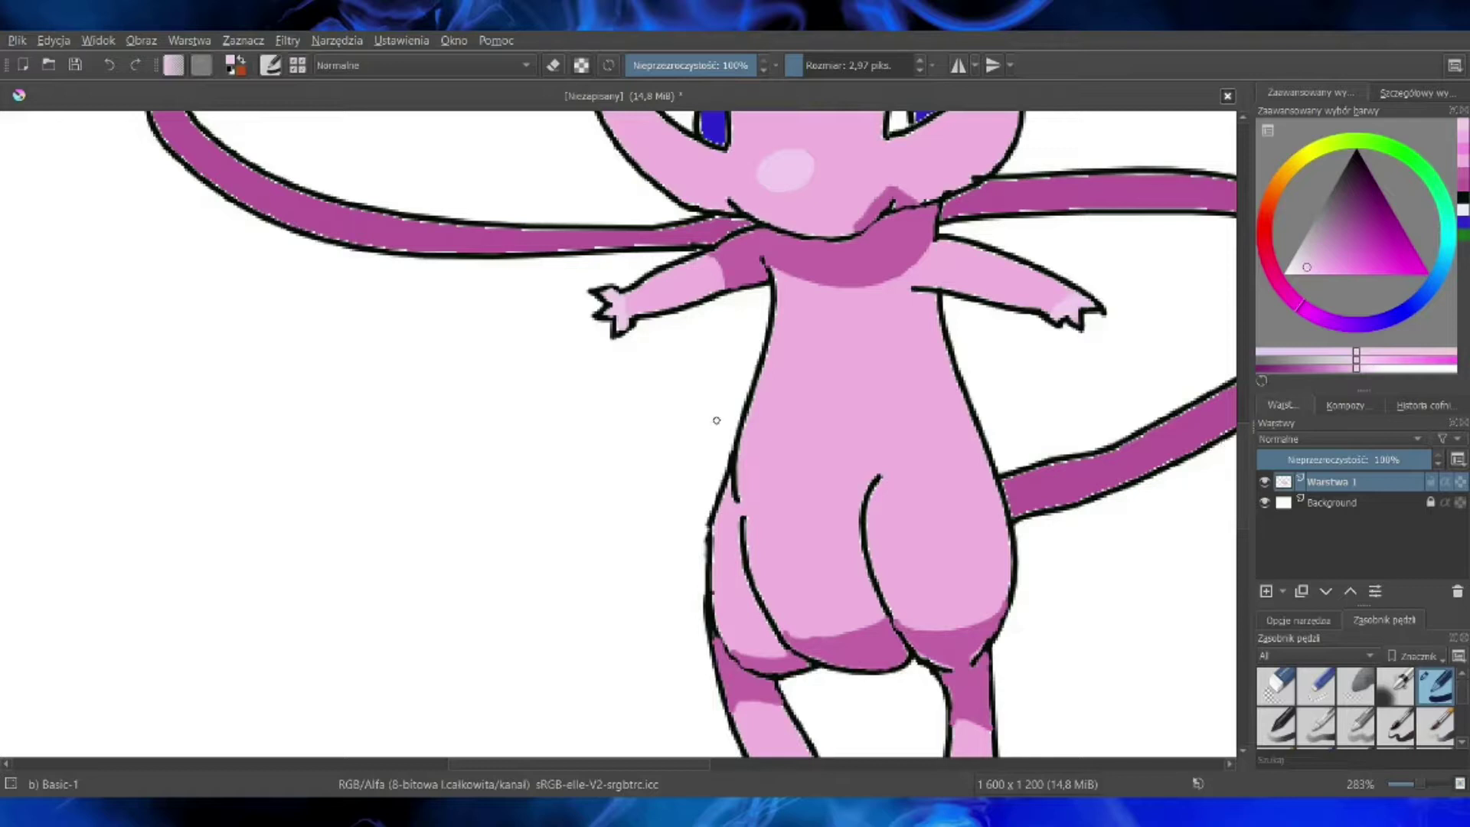
{"action": "mouse_move", "coordinate": [820, 421]}
{"action": "left_mouse_down"}
{"action": "mouse_move", "coordinate": [777, 488]}
{"action": "mouse_move", "coordinate": [858, 496]}
{"action": "mouse_move", "coordinate": [825, 418]}
{"action": "mouse_move", "coordinate": [863, 470]}
{"action": "mouse_move", "coordinate": [825, 434]}
{"action": "mouse_move", "coordinate": [795, 479]}
{"action": "mouse_move", "coordinate": [839, 499]}
{"action": "mouse_move", "coordinate": [831, 487]}
{"action": "mouse_move", "coordinate": [855, 473]}
{"action": "mouse_move", "coordinate": [818, 454]}
{"action": "left_mouse_up"}
{"action": "left_click_drag", "start_coordinate": [1416, 784], "coordinate": [1406, 788]}
{"action": "scroll", "coordinate": [1406, 789], "scroll_direction": "up", "scroll_amount": 2}
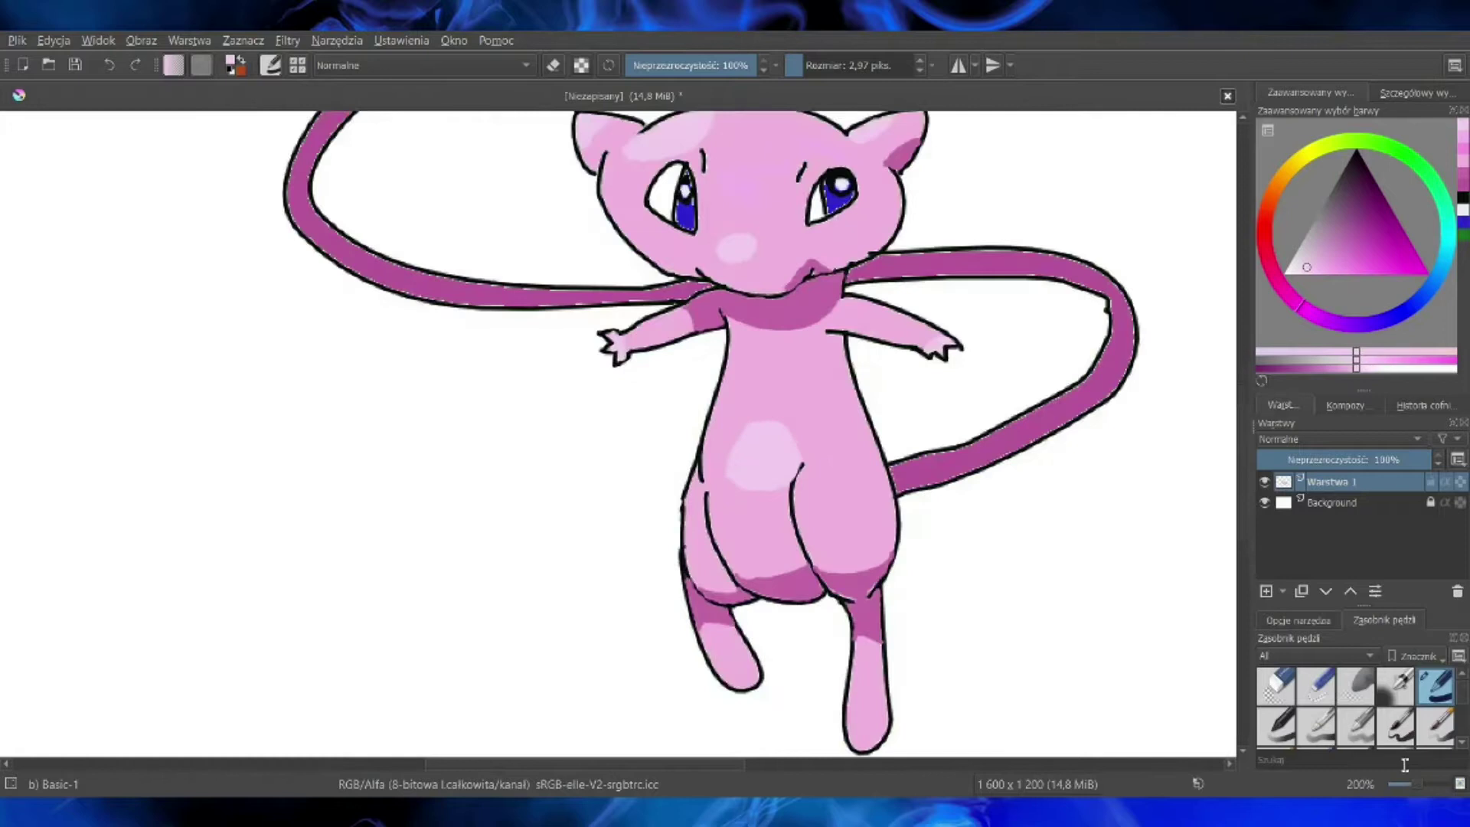
{"action": "mouse_move", "coordinate": [848, 392]}
{"action": "left_mouse_down"}
{"action": "mouse_move", "coordinate": [873, 433]}
{"action": "mouse_move", "coordinate": [840, 411]}
{"action": "left_mouse_up"}
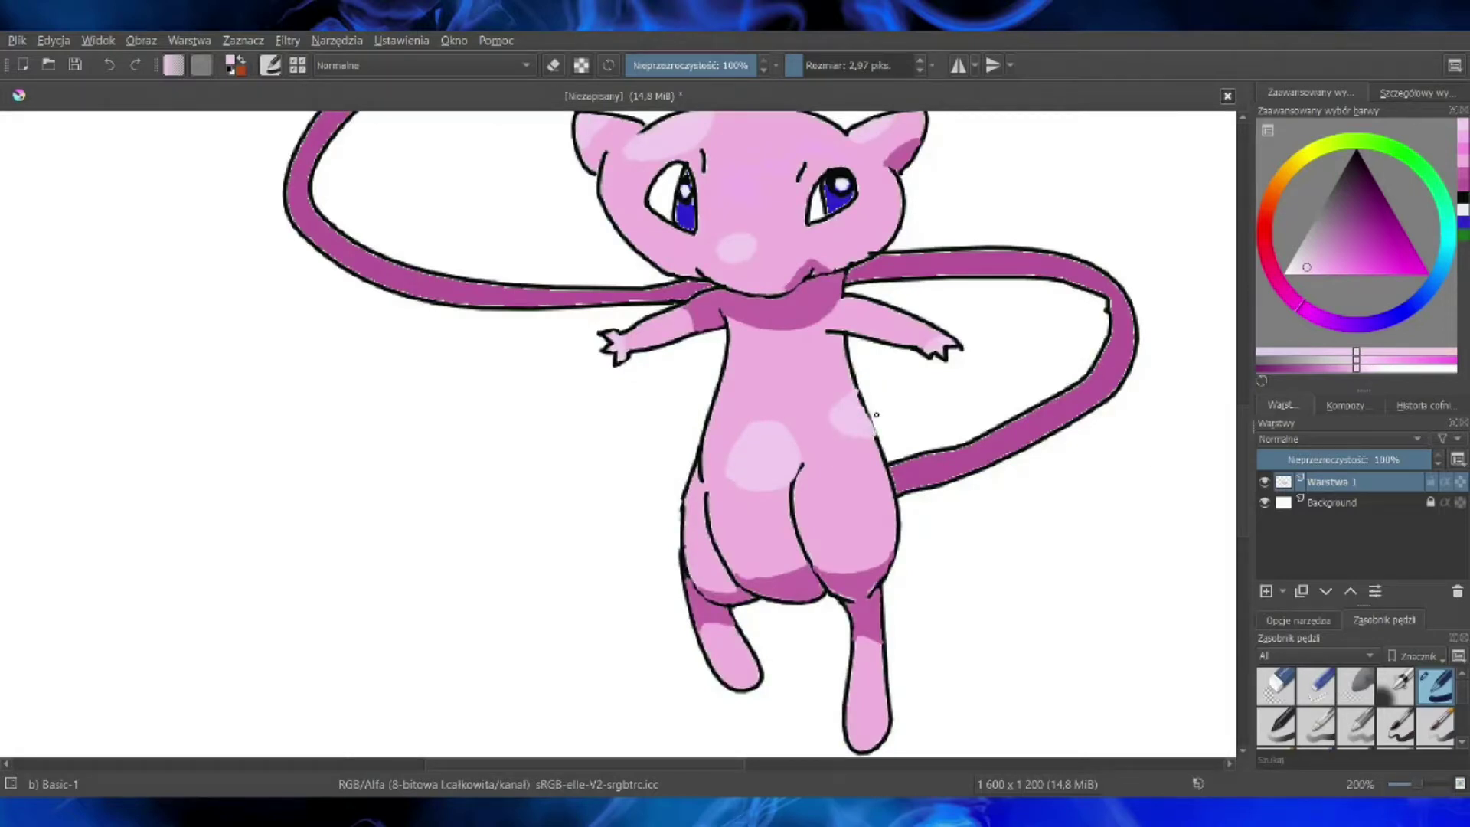
{"action": "left_click_drag", "start_coordinate": [818, 459], "coordinate": [807, 473]}
Step: Draw two short black toe lines on each foot with a 1.72 px brush
{"action": "left_click", "coordinate": [1461, 197]}
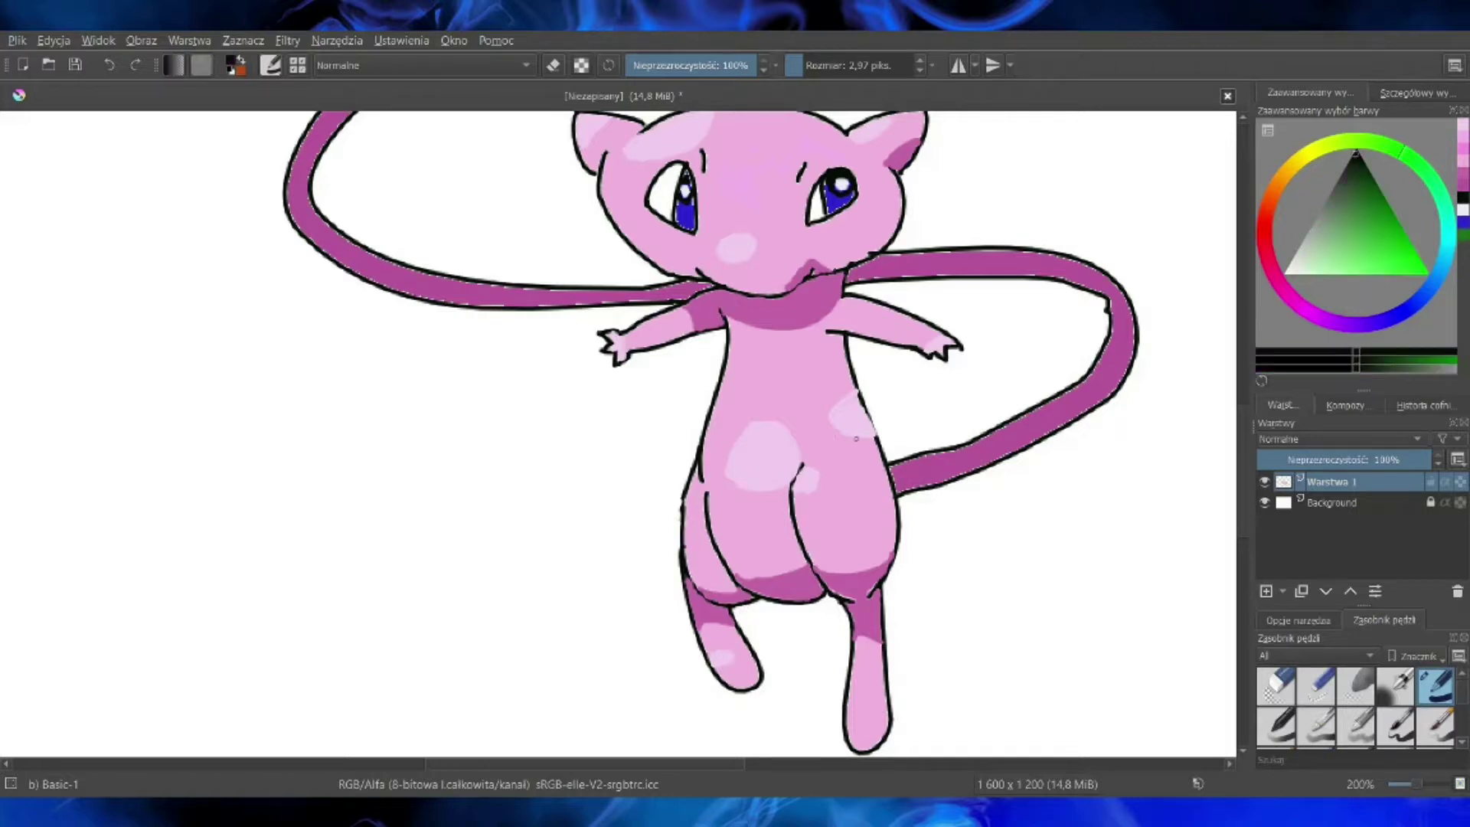
{"action": "key", "text": "d"}
{"action": "left_click_drag", "start_coordinate": [871, 710], "coordinate": [872, 722]}
{"action": "key", "text": "ctrl+z"}
{"action": "left_click", "coordinate": [798, 67]}
{"action": "left_click_drag", "start_coordinate": [1416, 784], "coordinate": [1421, 788]}
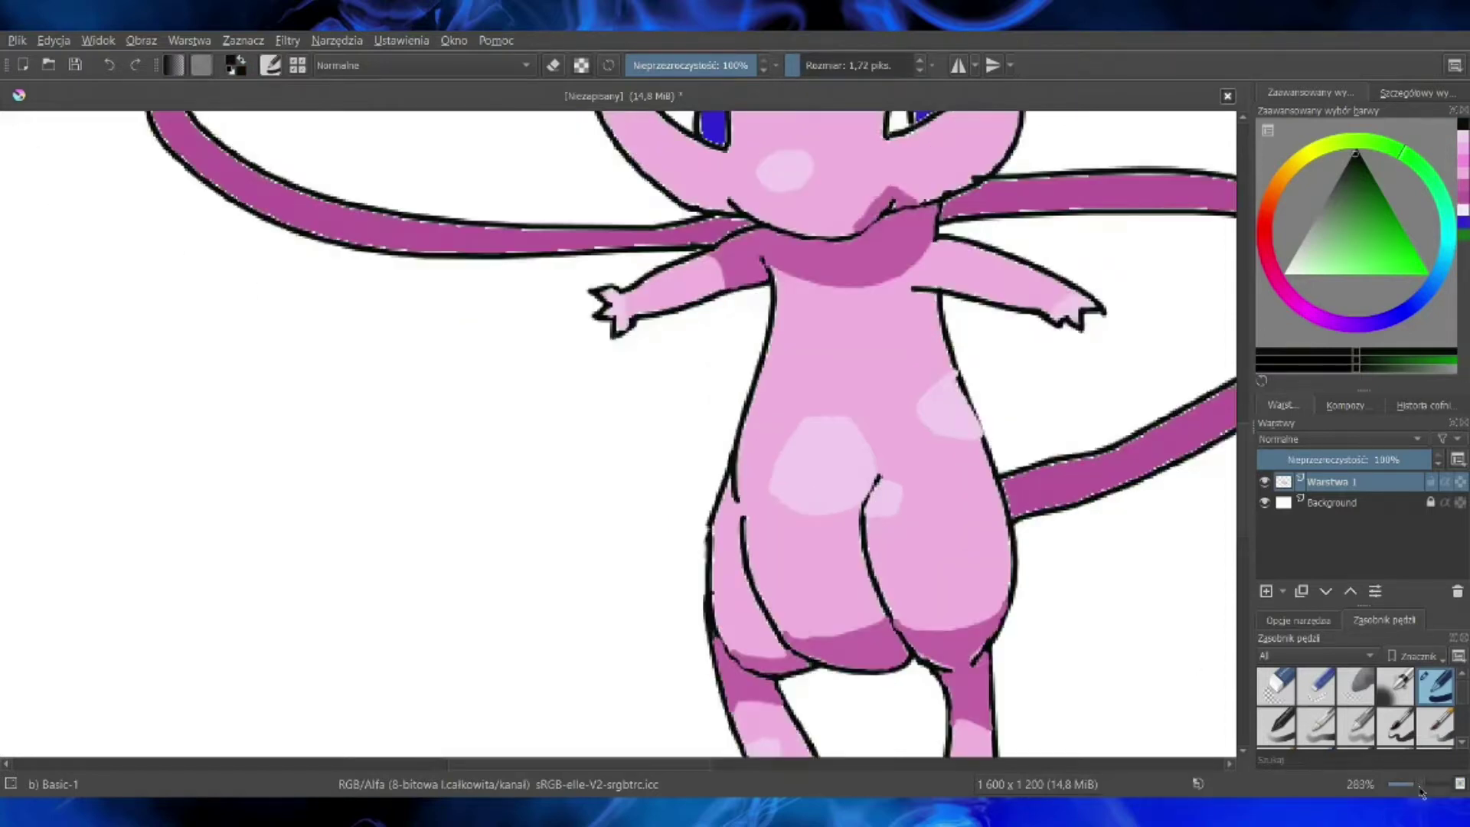
{"action": "left_click_drag", "start_coordinate": [1244, 486], "coordinate": [1245, 509]}
{"action": "scroll", "coordinate": [893, 535], "scroll_direction": "down", "scroll_amount": 3}
{"action": "left_click_drag", "start_coordinate": [980, 470], "coordinate": [971, 528]}
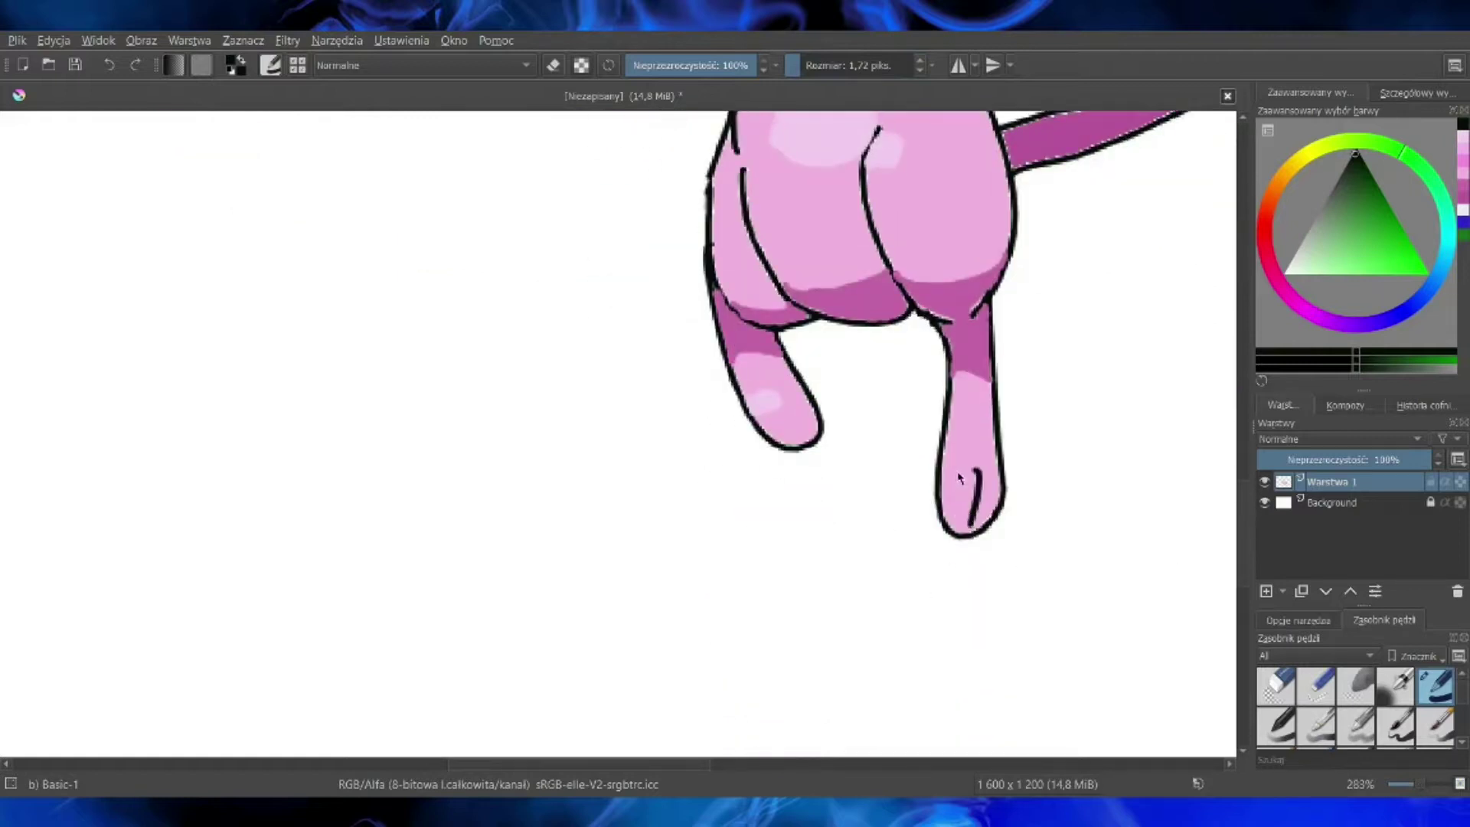
{"action": "left_click_drag", "start_coordinate": [955, 469], "coordinate": [950, 515]}
{"action": "mouse_move", "coordinate": [796, 408]}
{"action": "left_mouse_down"}
{"action": "mouse_move", "coordinate": [804, 438]}
{"action": "mouse_move", "coordinate": [782, 442]}
{"action": "left_mouse_up"}
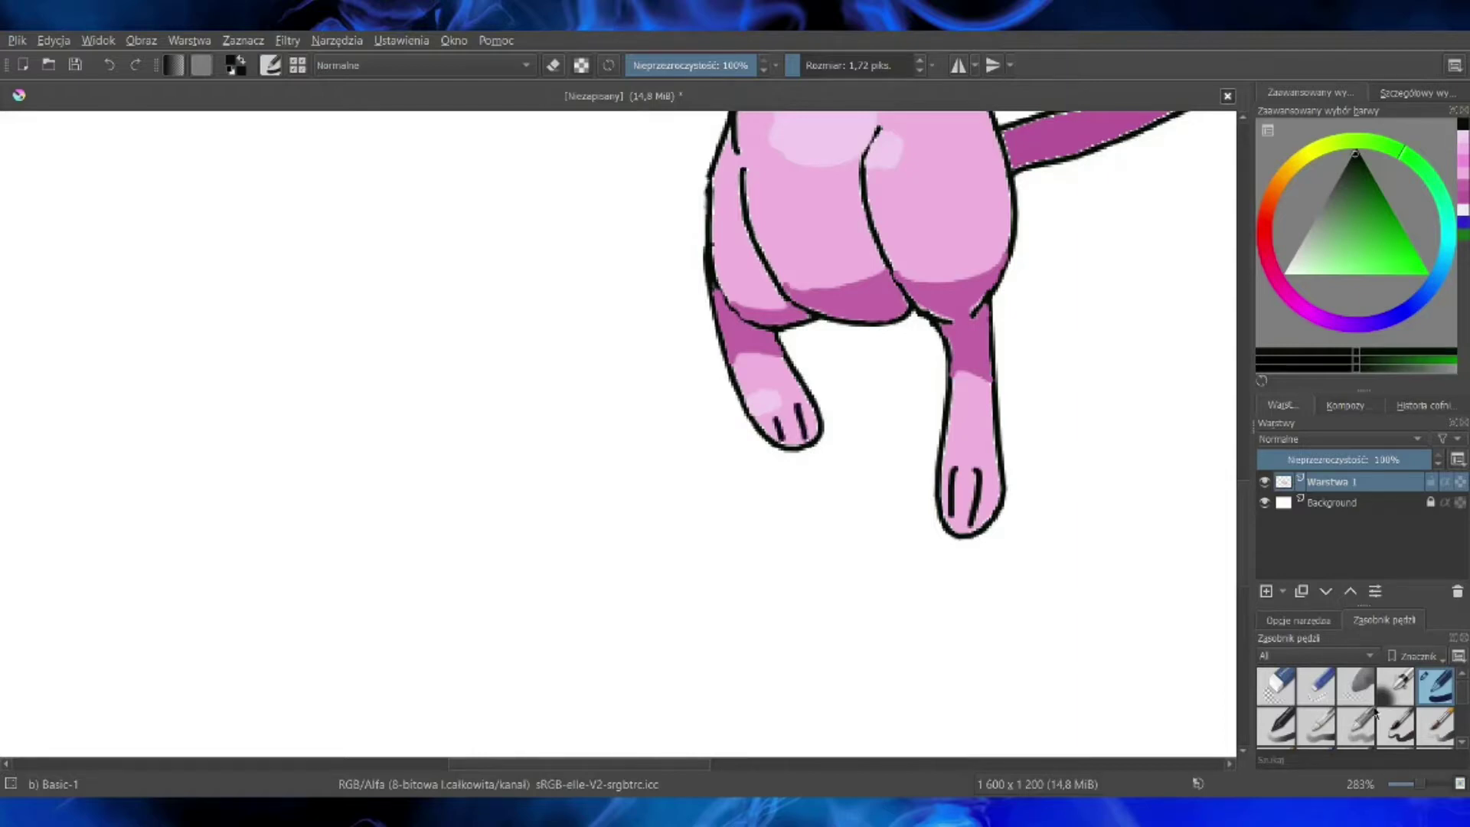
Step: Pick the pale pink highlight color from the left foot and paint a small highlight above the right foot's toe lines
{"action": "scroll", "coordinate": [1250, 540], "scroll_direction": "up", "scroll_amount": 6}
{"action": "scroll", "coordinate": [1252, 528], "scroll_direction": "down", "scroll_amount": 5}
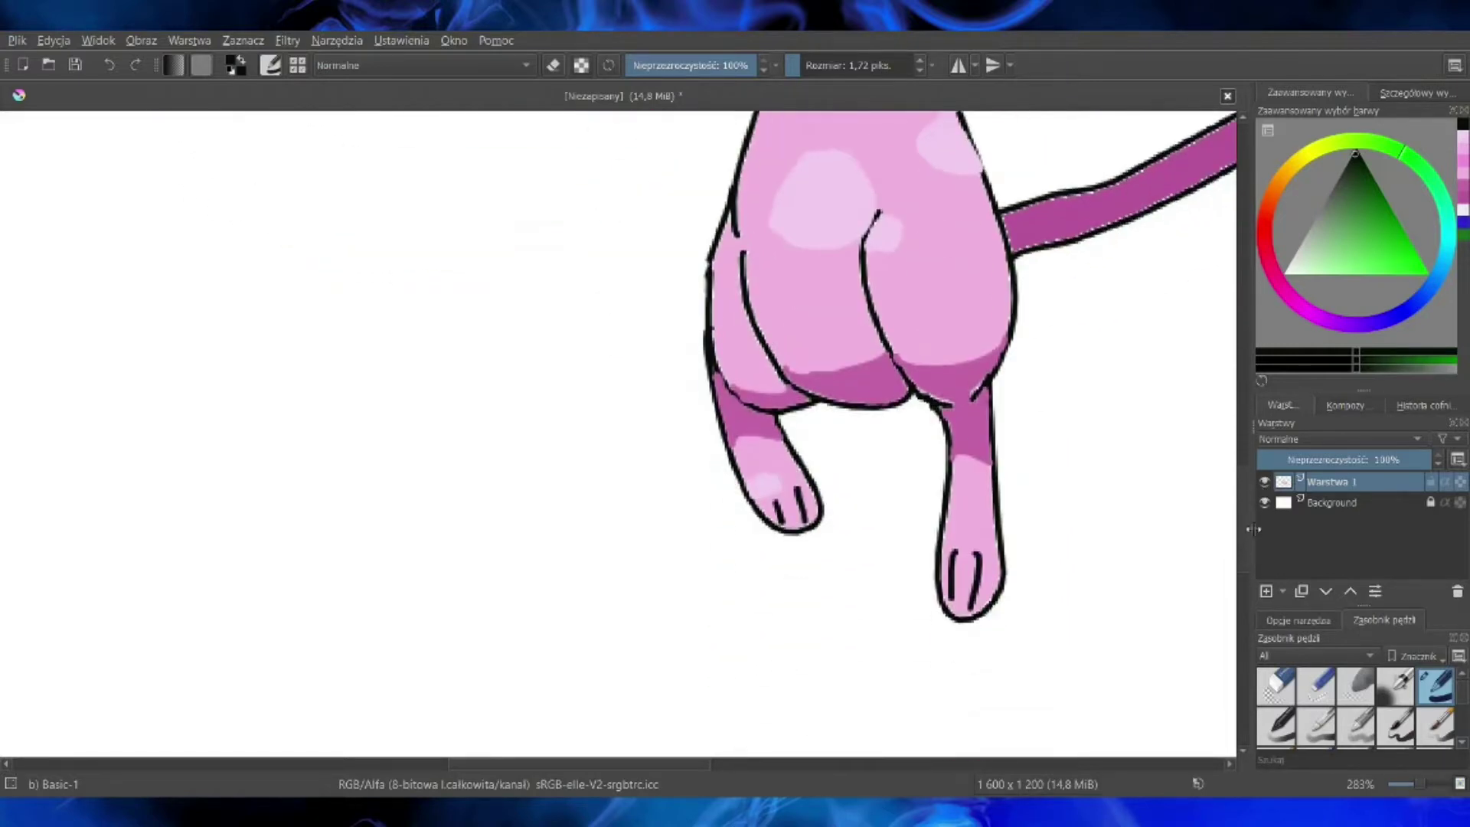
{"action": "left_click", "coordinate": [769, 484], "text": "ctrl"}
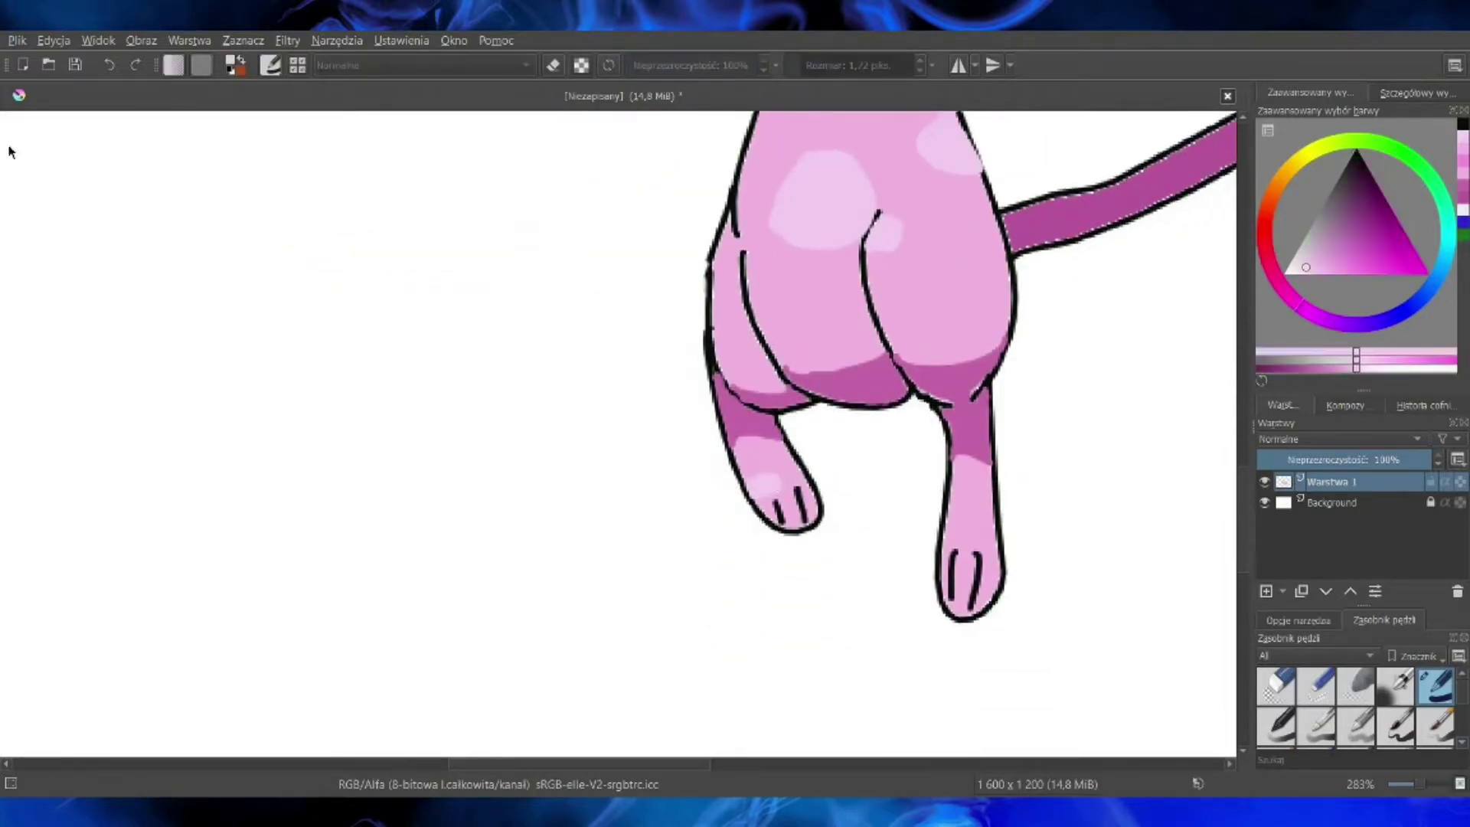
{"action": "mouse_move", "coordinate": [974, 520]}
{"action": "left_mouse_down"}
{"action": "mouse_move", "coordinate": [959, 544]}
{"action": "mouse_move", "coordinate": [980, 546]}
{"action": "left_mouse_up"}
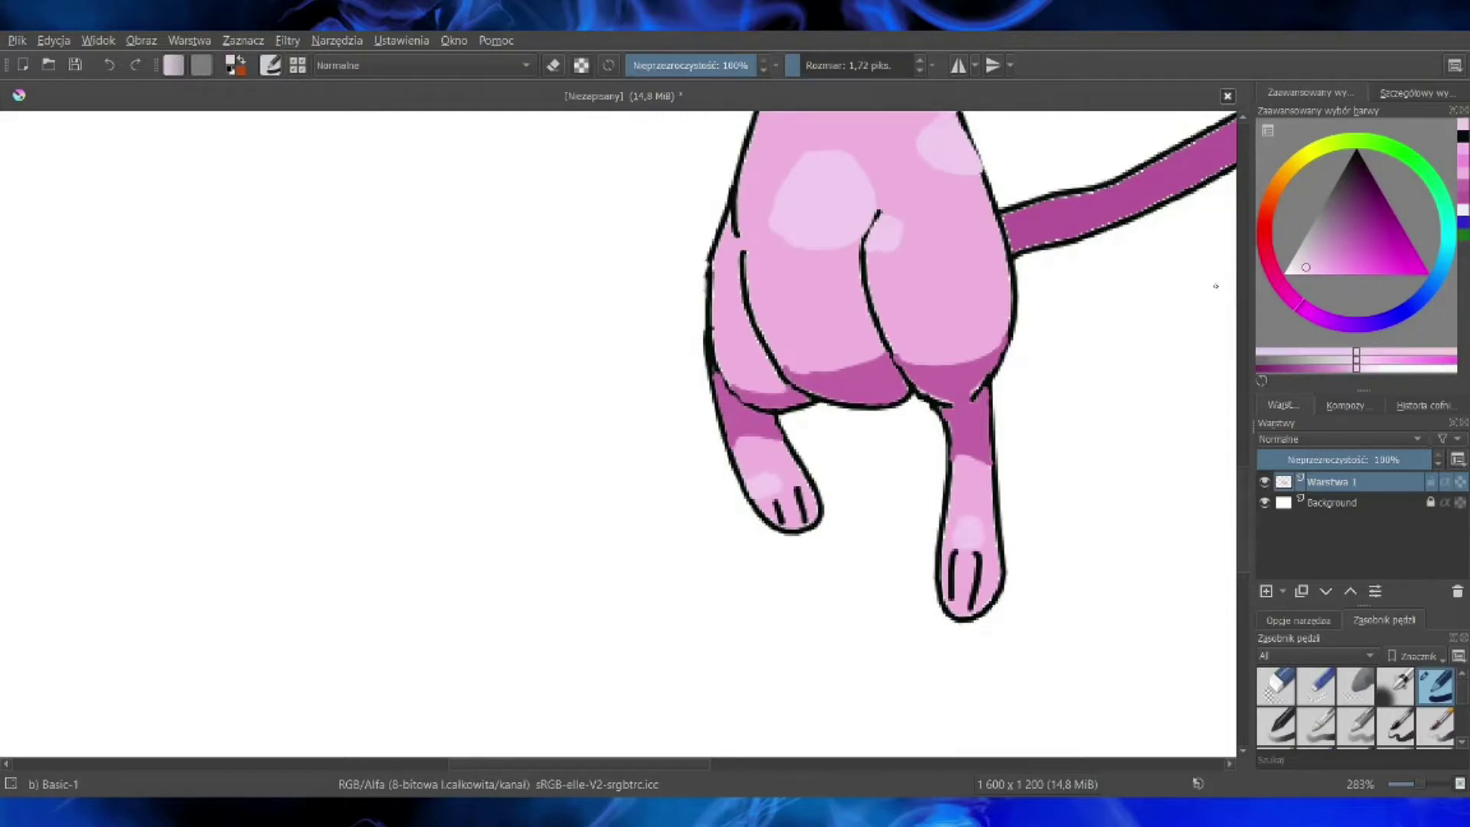
Step: Touch up the black outline along the right edges of the right lower leg, thigh and torso
{"action": "left_click", "coordinate": [1406, 151]}
{"action": "left_click_drag", "start_coordinate": [993, 439], "coordinate": [990, 463]}
{"action": "left_click_drag", "start_coordinate": [1011, 338], "coordinate": [1008, 349]}
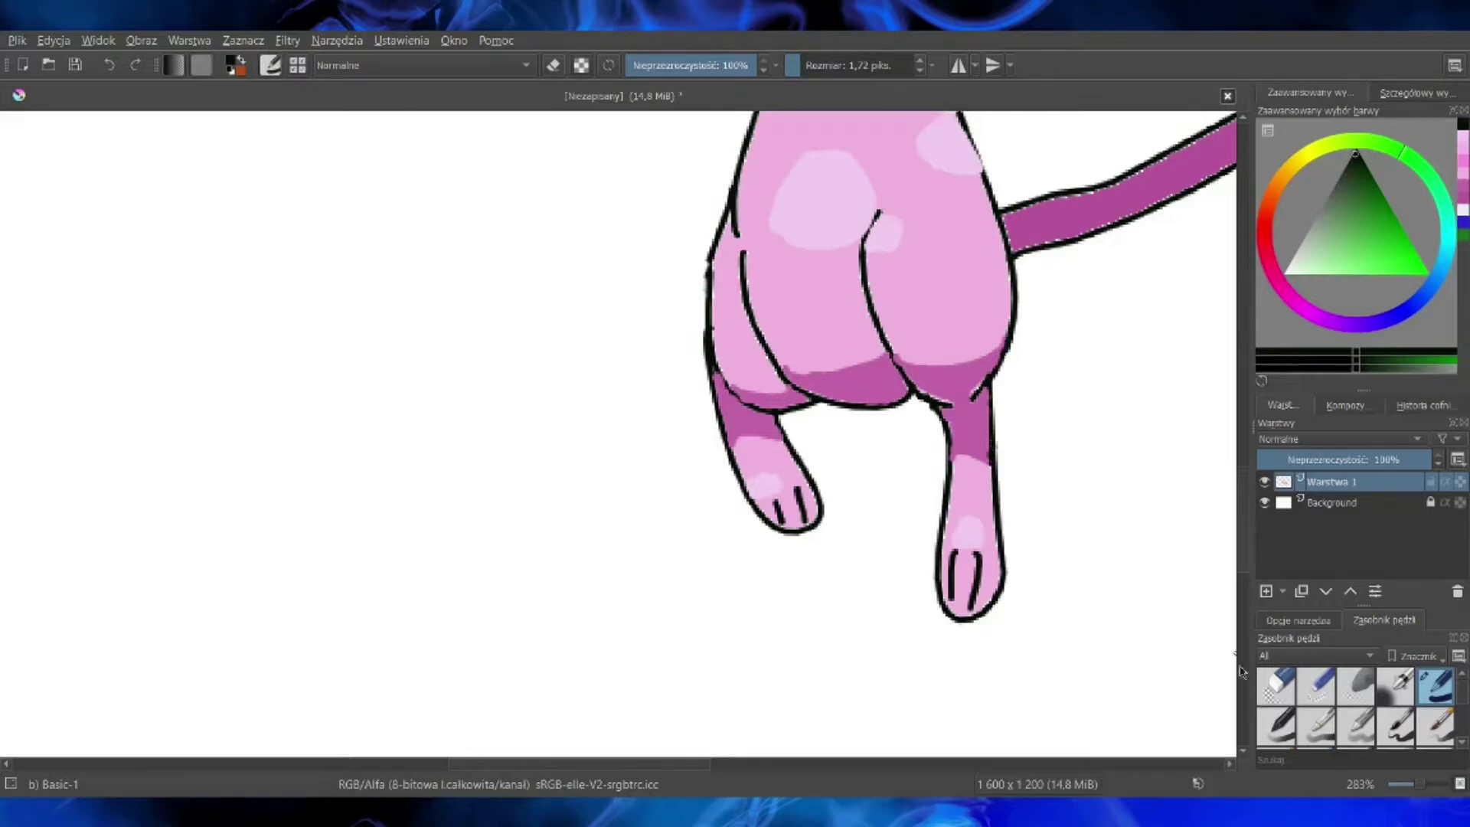
{"action": "scroll", "coordinate": [957, 506], "scroll_direction": "up", "scroll_amount": 5}
{"action": "left_click_drag", "start_coordinate": [966, 527], "coordinate": [984, 563]}
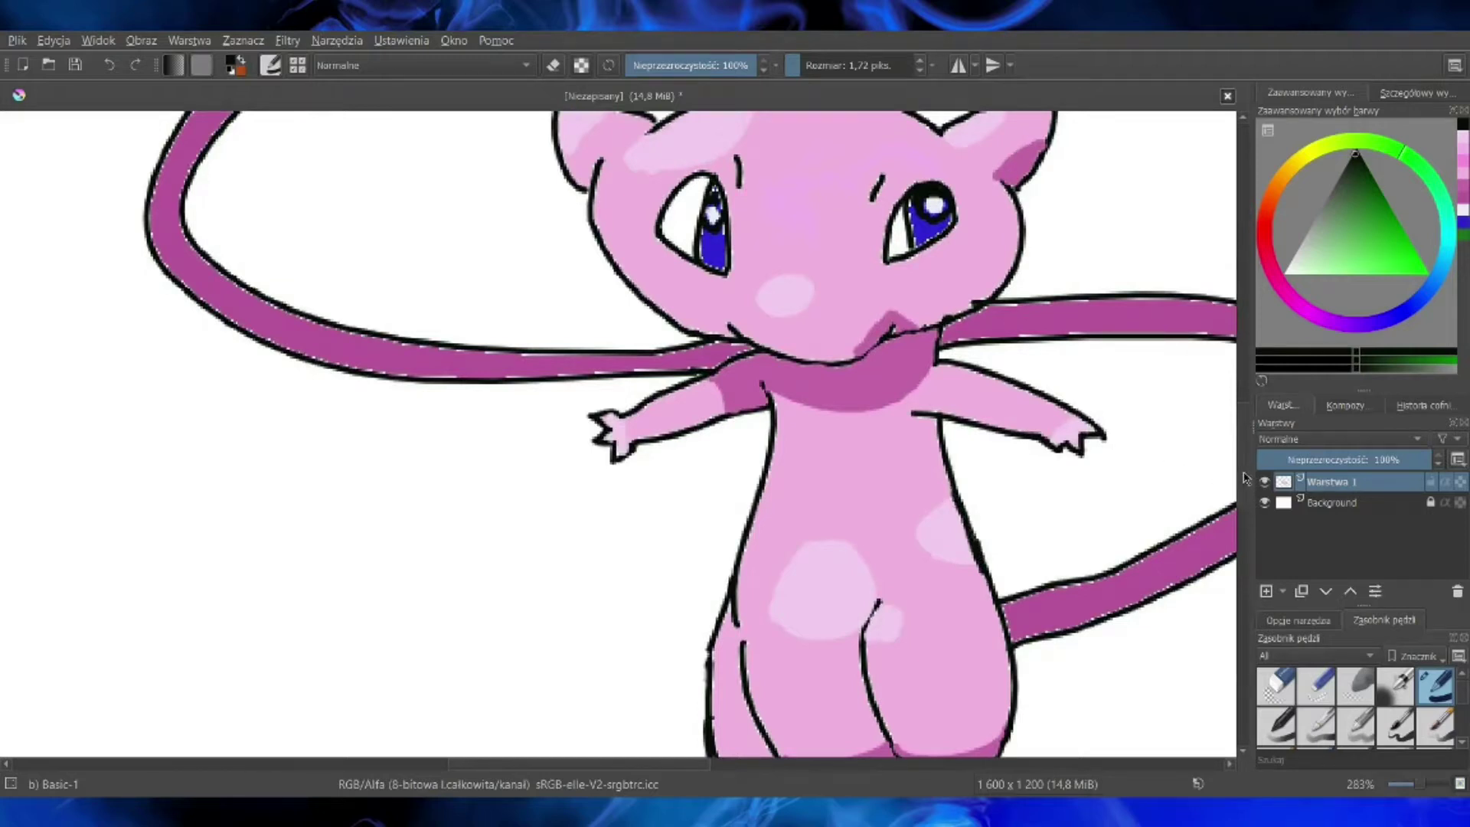
Step: Draw a new black contour slightly inside the face's left edge to narrow the head
{"action": "scroll", "coordinate": [1246, 479], "scroll_direction": "up", "scroll_amount": 1}
{"action": "left_click_drag", "start_coordinate": [1419, 784], "coordinate": [1412, 786]}
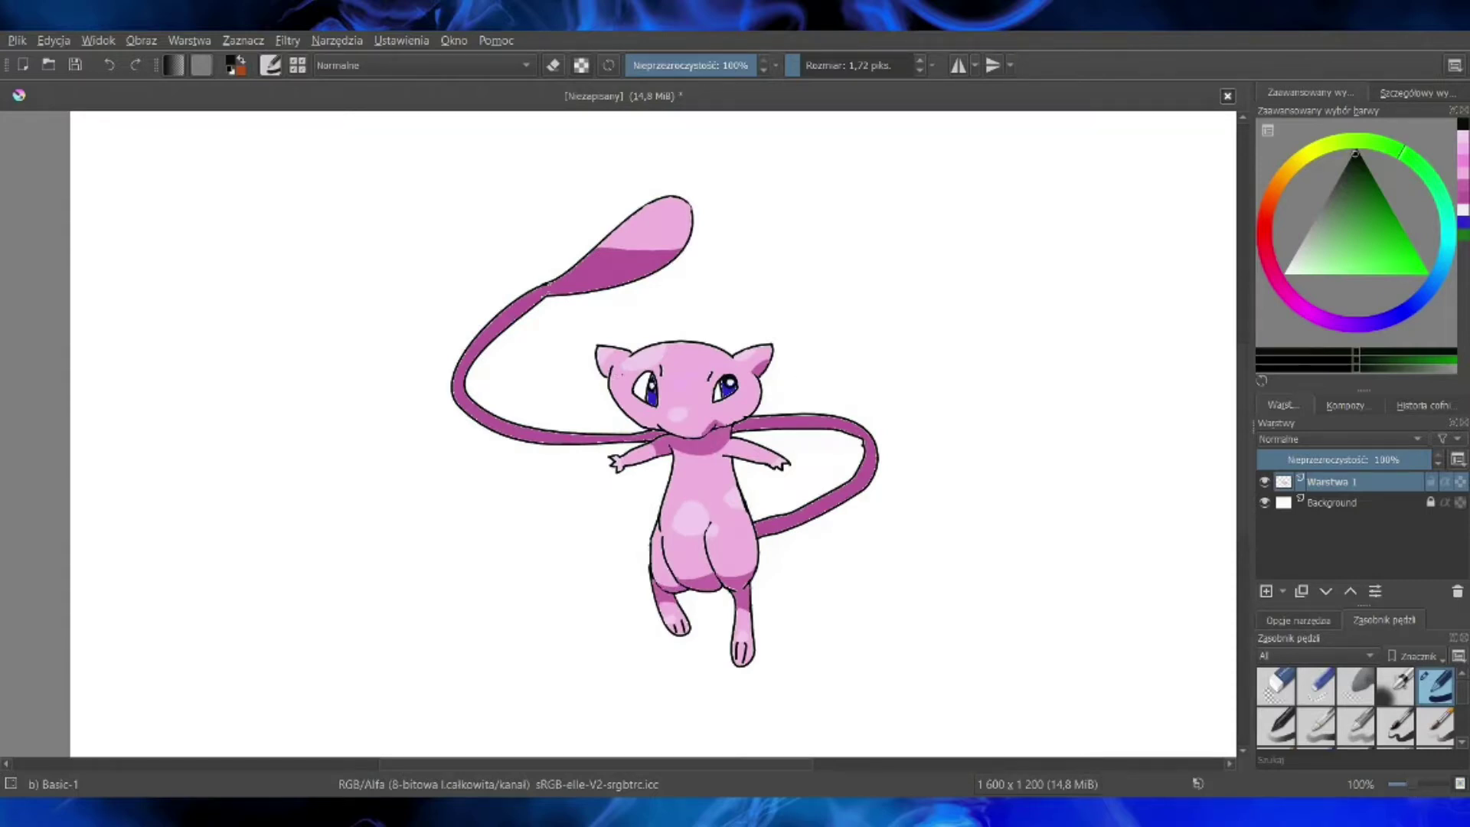
{"action": "left_click_drag", "start_coordinate": [628, 366], "coordinate": [622, 418]}
{"action": "left_click", "coordinate": [36, 306]}
{"action": "left_click", "coordinate": [660, 374]}
{"action": "key", "text": "b"}
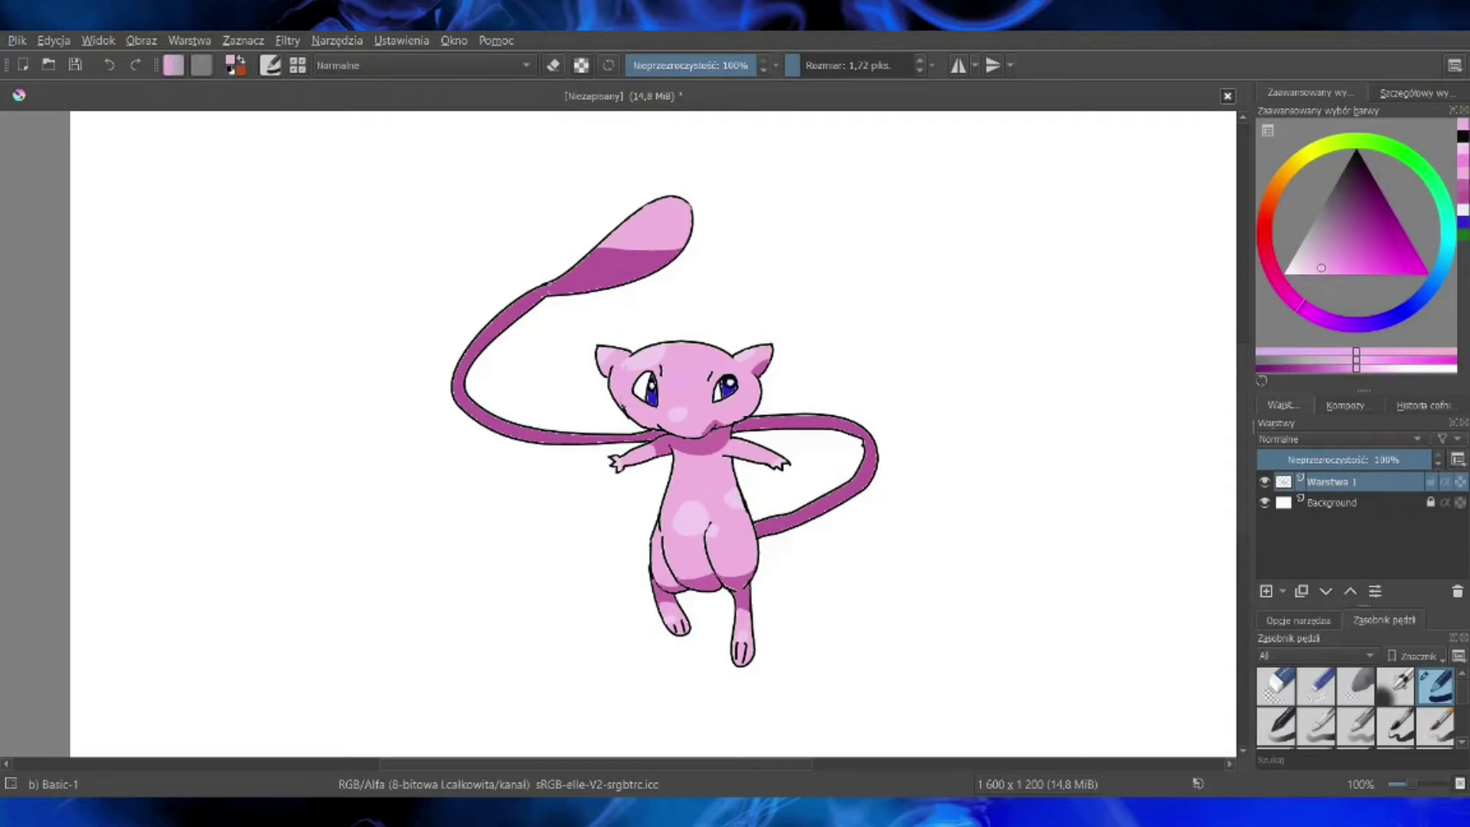
{"action": "left_click", "coordinate": [110, 66]}
Step: Choose a near-white color and paint over the old left cheek outline and the pink outside the new contour
{"action": "left_click", "coordinate": [1289, 271]}
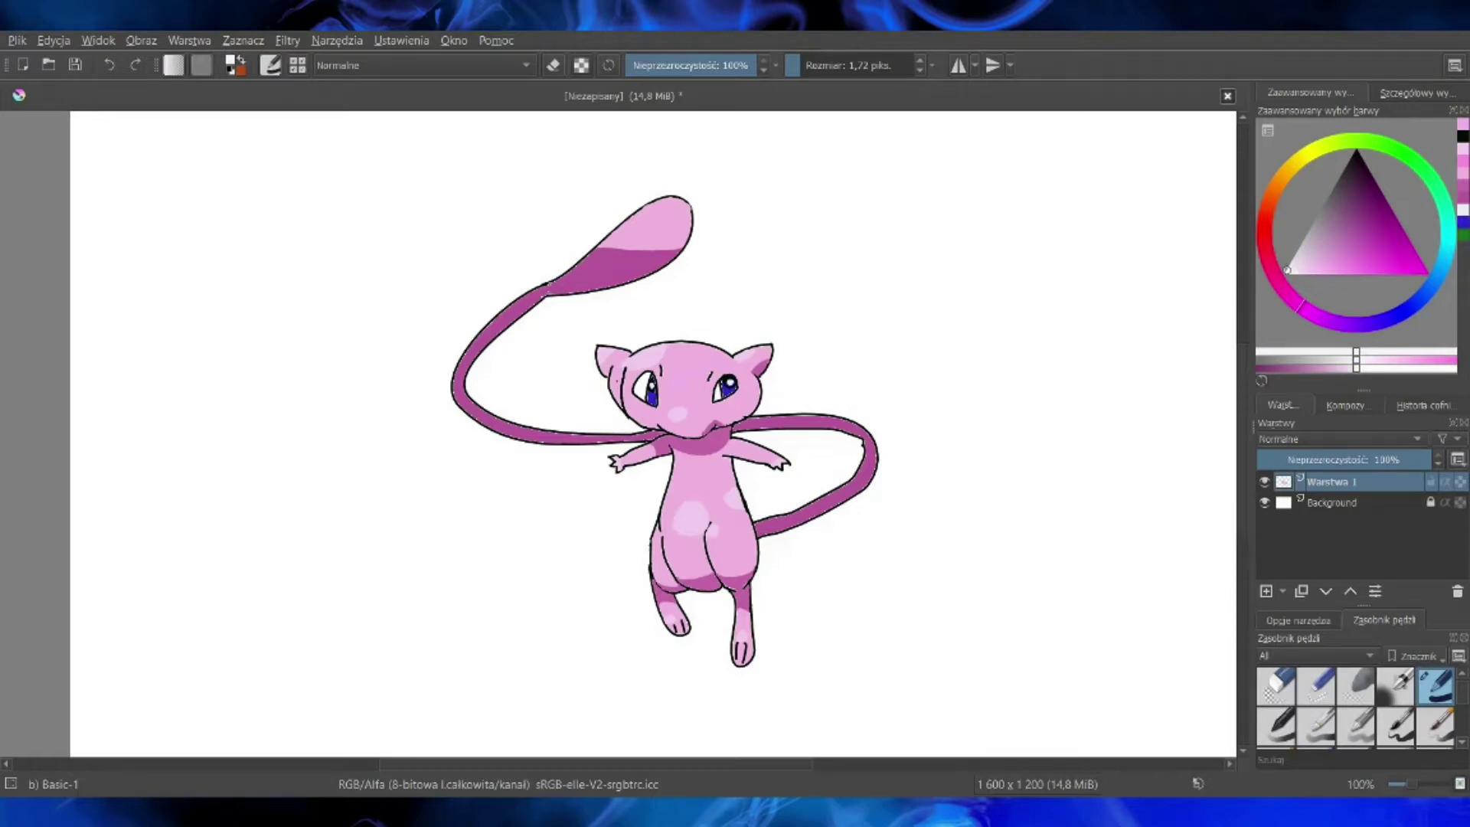
{"action": "left_click_drag", "start_coordinate": [1411, 782], "coordinate": [1416, 784]}
{"action": "left_click", "coordinate": [107, 65]}
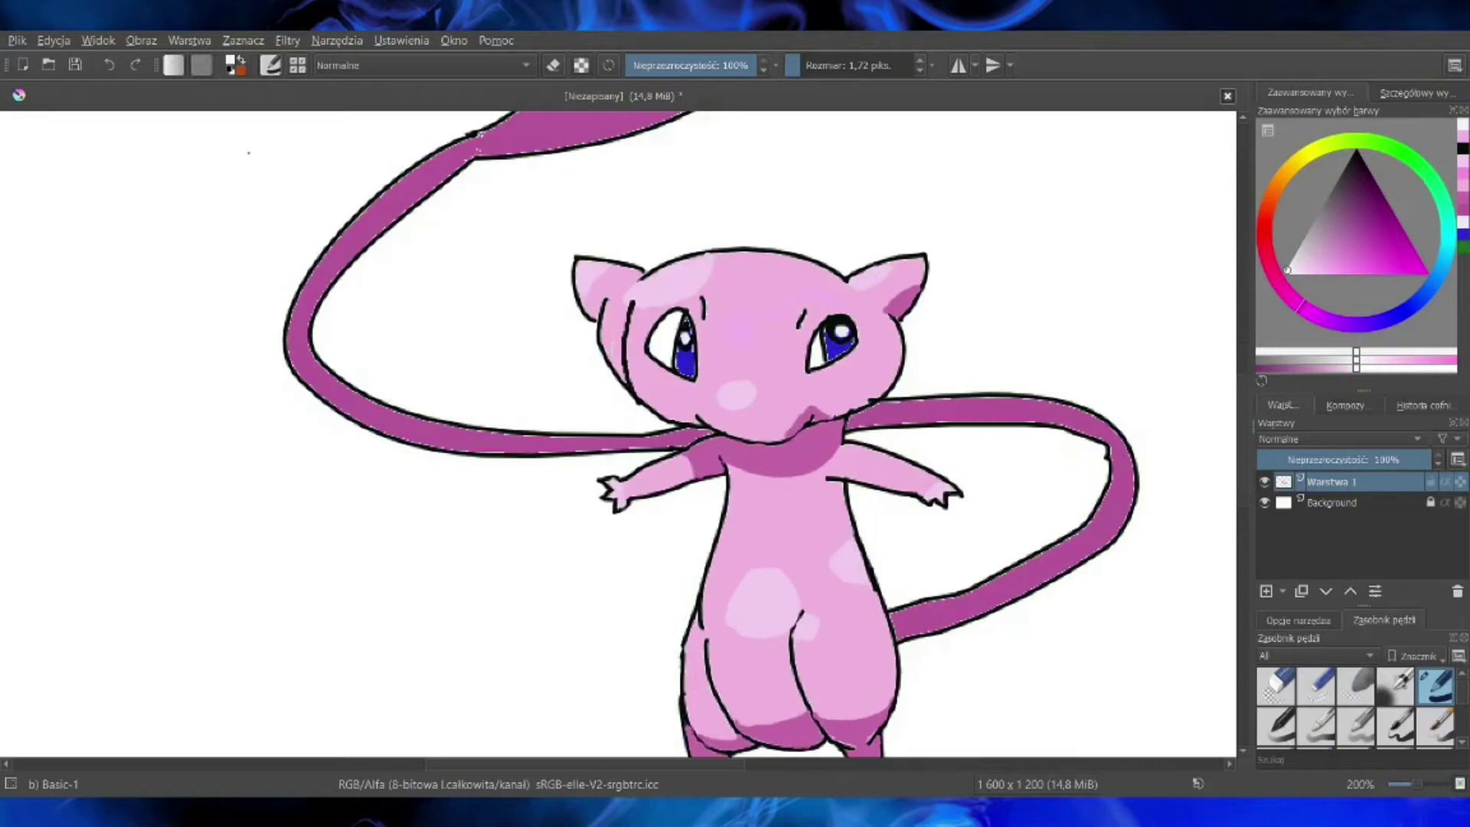
{"action": "left_click_drag", "start_coordinate": [636, 277], "coordinate": [618, 371]}
{"action": "mouse_move", "coordinate": [627, 285]}
{"action": "left_mouse_down"}
{"action": "mouse_move", "coordinate": [605, 368]}
{"action": "mouse_move", "coordinate": [600, 326]}
{"action": "mouse_move", "coordinate": [624, 295]}
{"action": "left_mouse_up"}
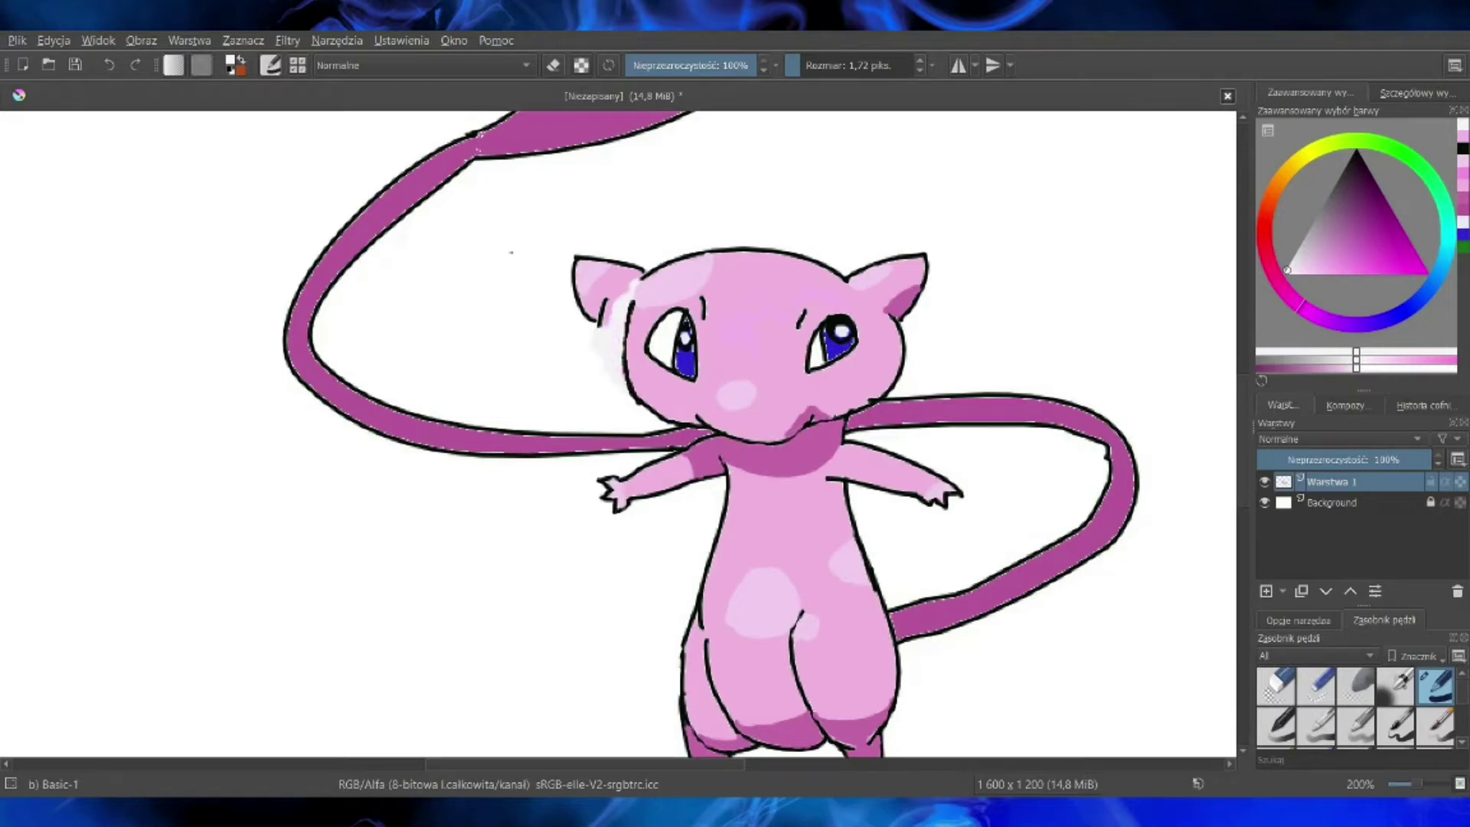
Step: Draw a new black outer edge inside the left ear and erase the part of the ear outside it
{"action": "left_click", "coordinate": [1463, 149]}
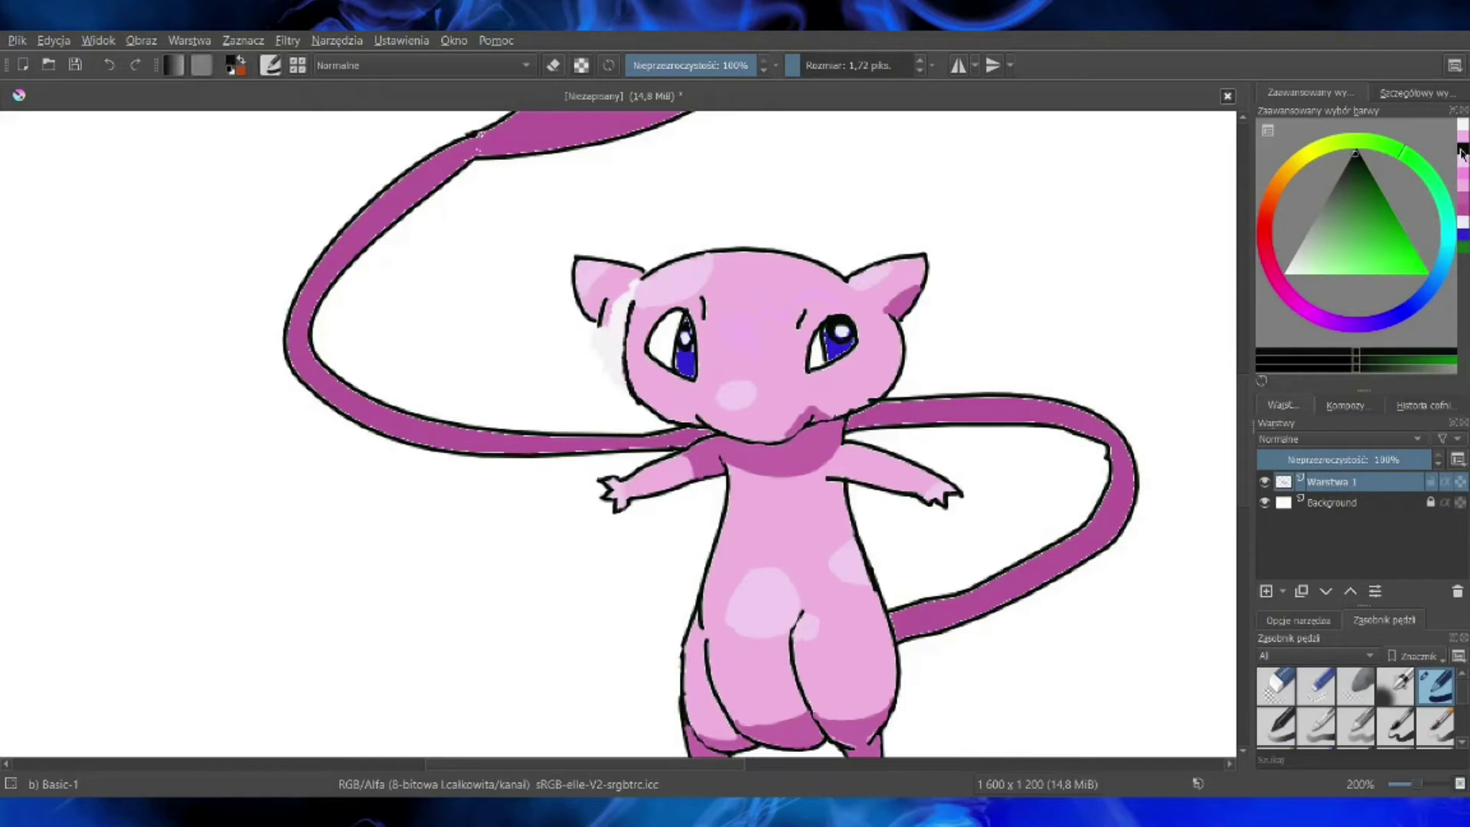
{"action": "left_click_drag", "start_coordinate": [591, 256], "coordinate": [629, 338]}
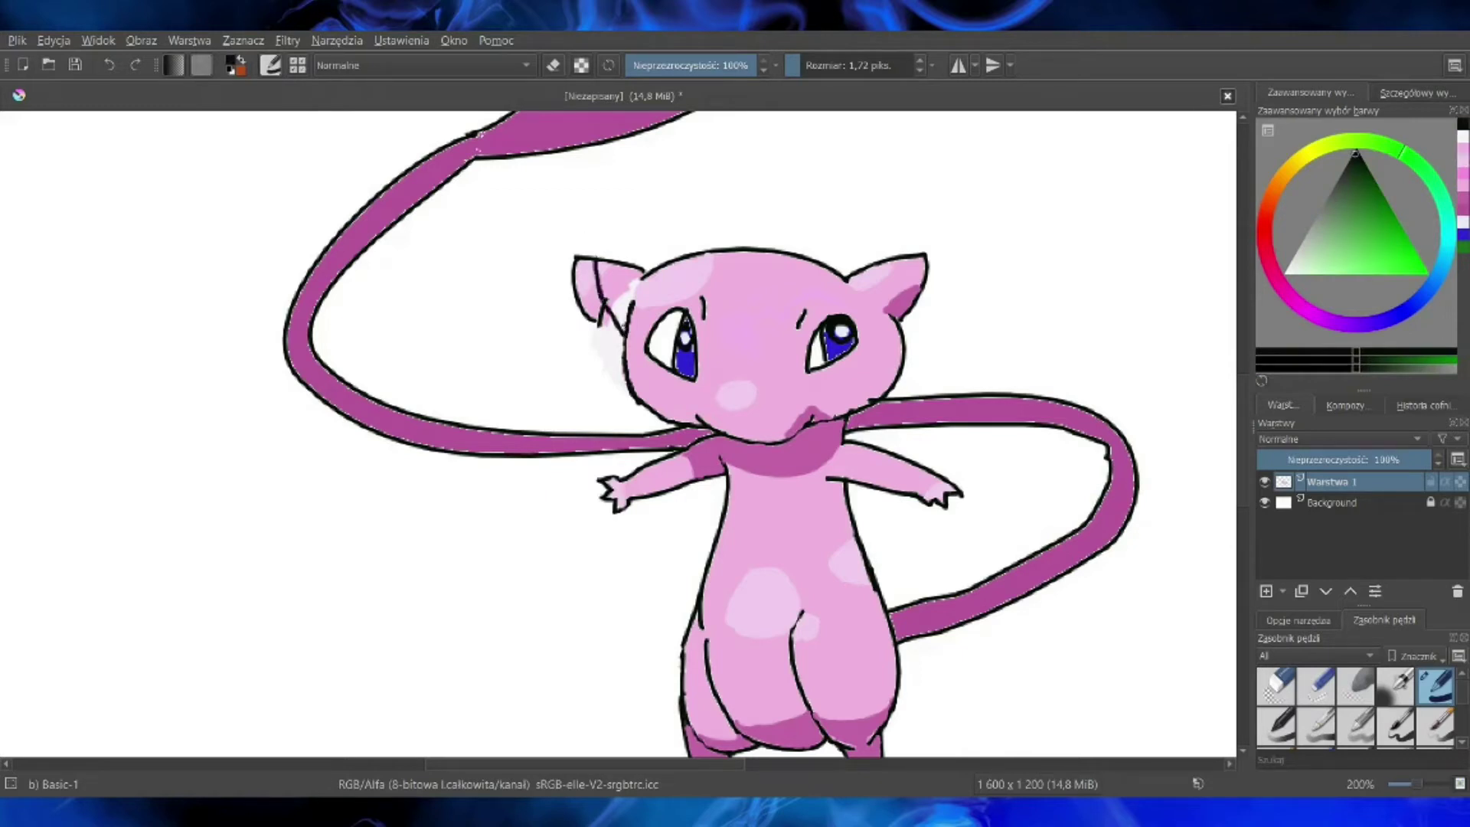
{"action": "left_click", "coordinate": [553, 65]}
{"action": "mouse_move", "coordinate": [588, 255]}
{"action": "left_mouse_down"}
{"action": "mouse_move", "coordinate": [574, 264]}
{"action": "mouse_move", "coordinate": [590, 322]}
{"action": "mouse_move", "coordinate": [576, 277]}
{"action": "left_mouse_up"}
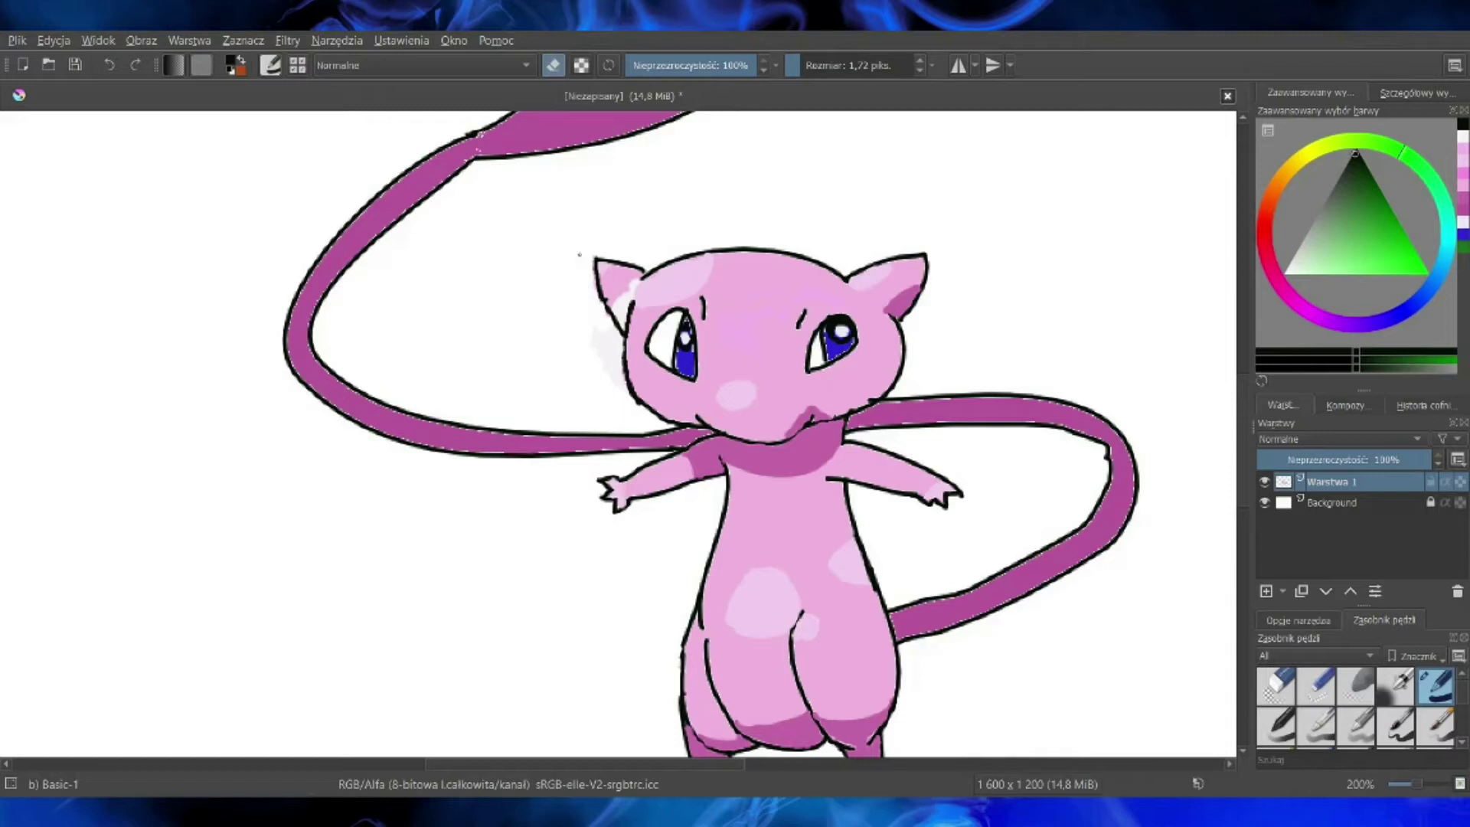
Step: Cover the white smears at the left ear's base with the face's pink and restore the black outline there
{"action": "left_click", "coordinate": [39, 285]}
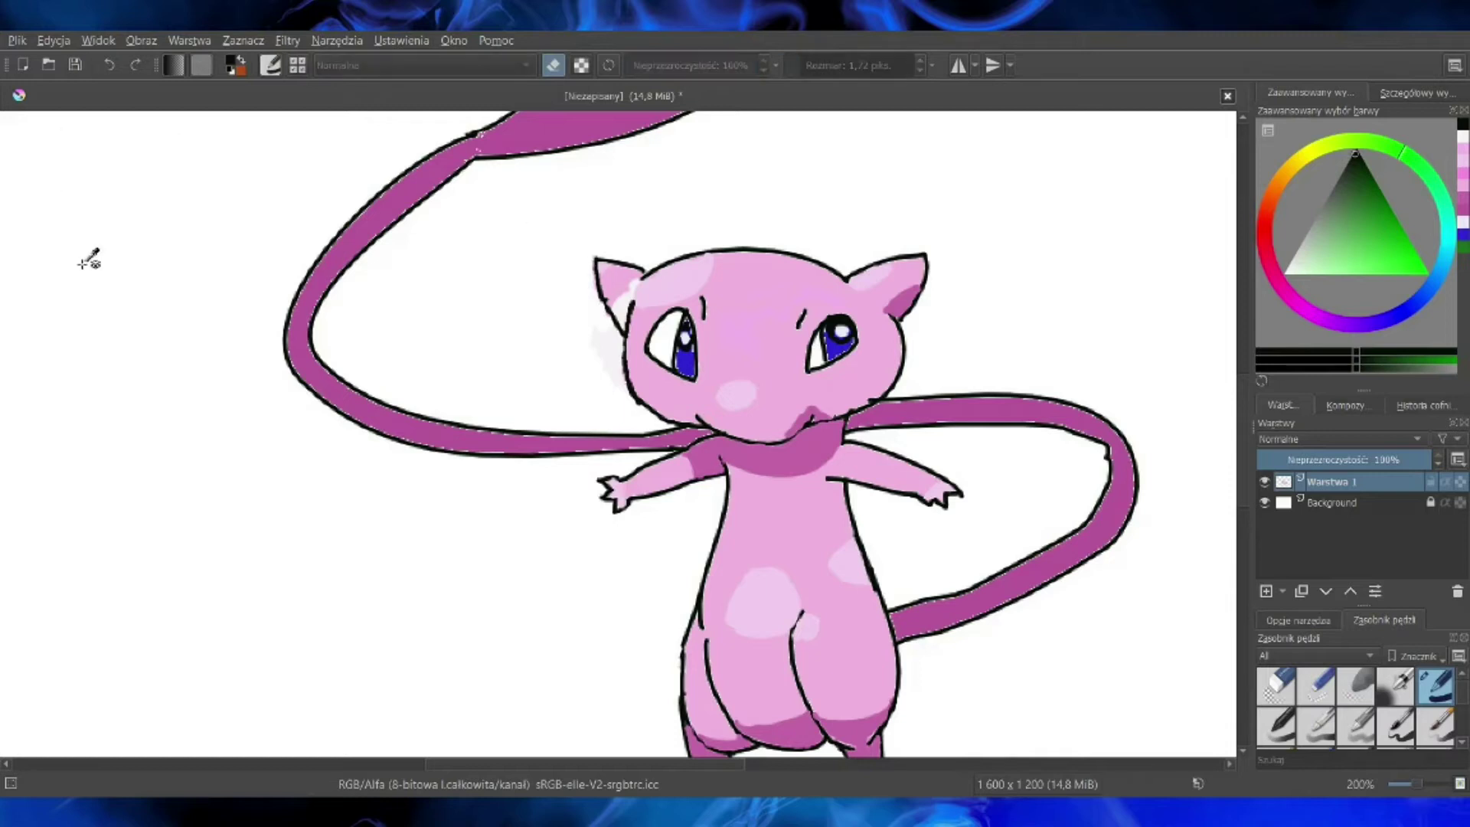
{"action": "left_click", "coordinate": [746, 329]}
{"action": "left_click", "coordinate": [43, 162]}
{"action": "mouse_move", "coordinate": [638, 286]}
{"action": "left_mouse_down"}
{"action": "mouse_move", "coordinate": [628, 279]}
{"action": "mouse_move", "coordinate": [620, 299]}
{"action": "mouse_move", "coordinate": [626, 343]}
{"action": "left_mouse_up"}
{"action": "left_click", "coordinate": [1463, 137]}
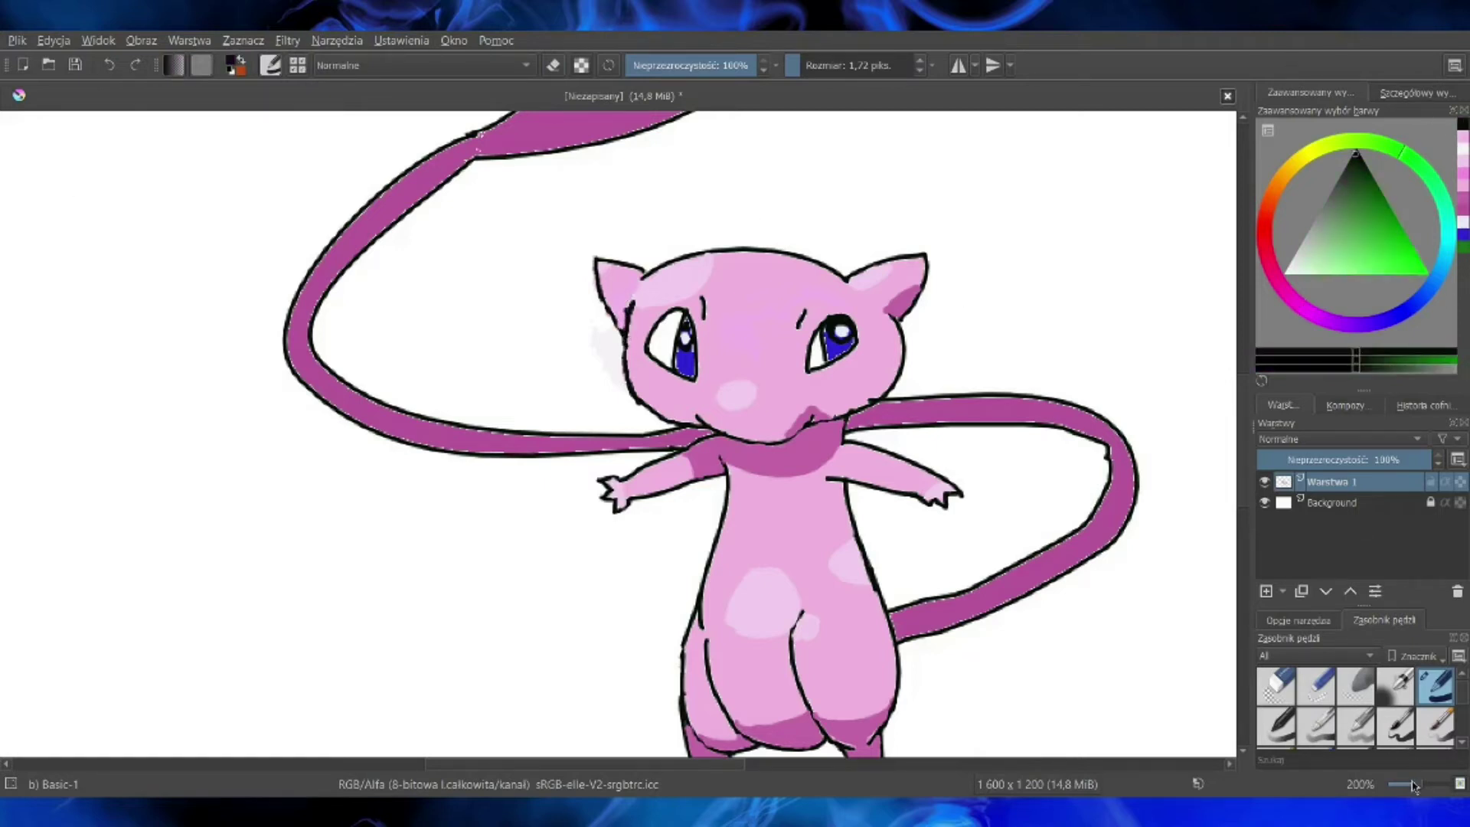
{"action": "left_click_drag", "start_coordinate": [1417, 784], "coordinate": [1409, 784]}
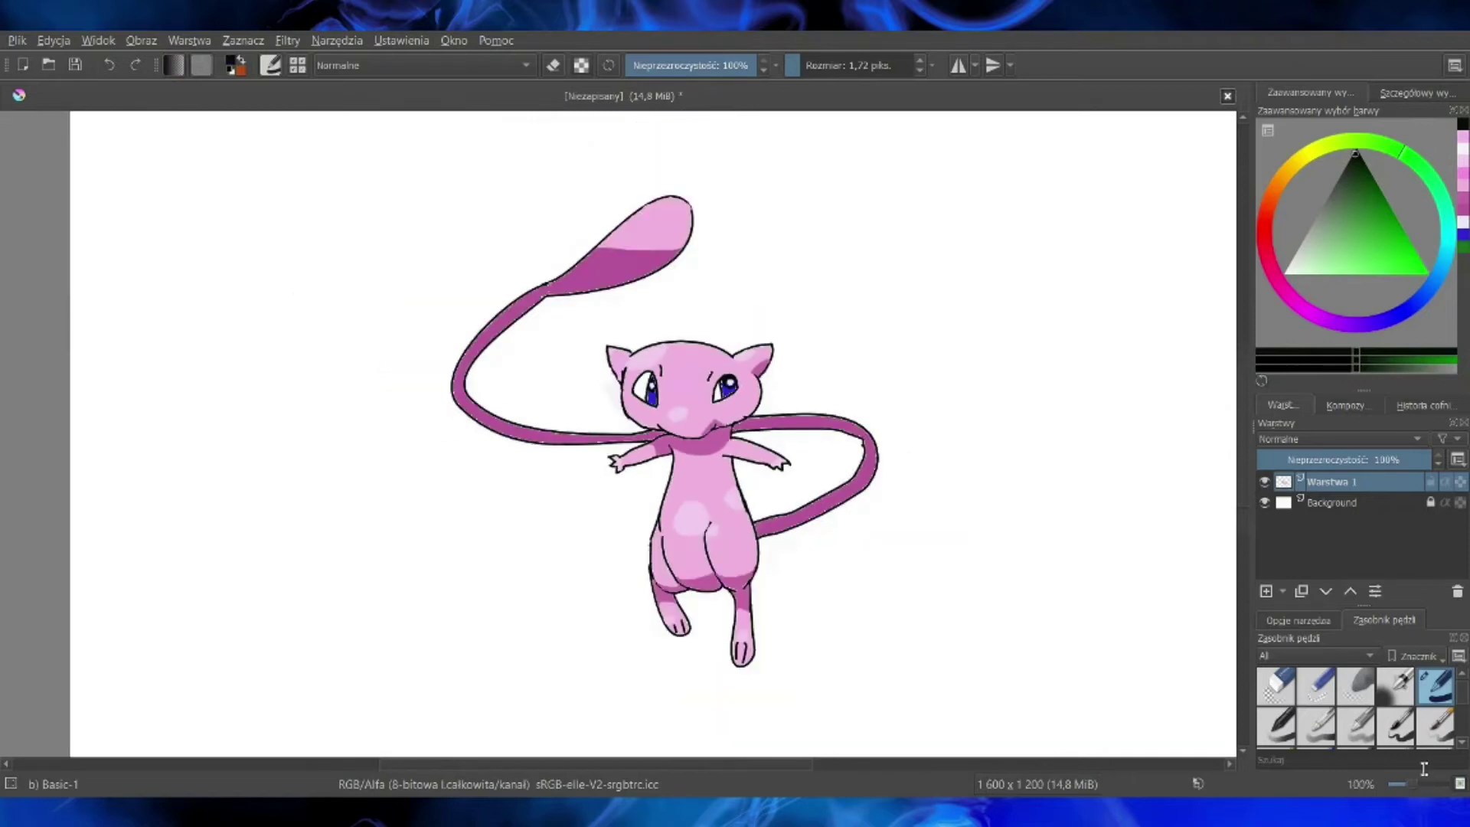